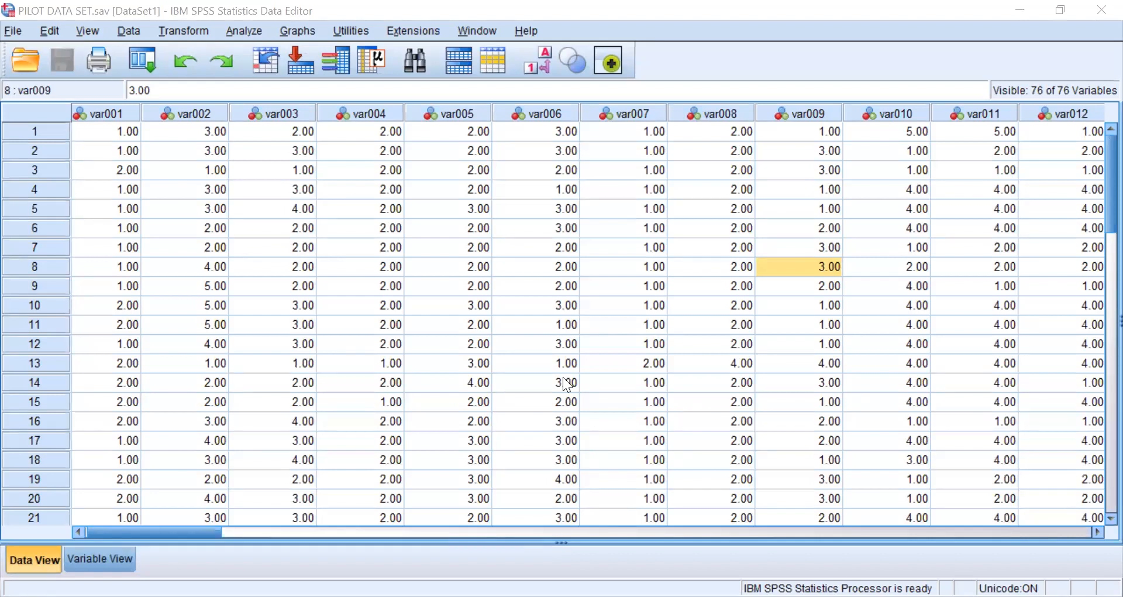
# Open the Factor Analysis procedure for the pilot data set
pyautogui.click(100, 430)
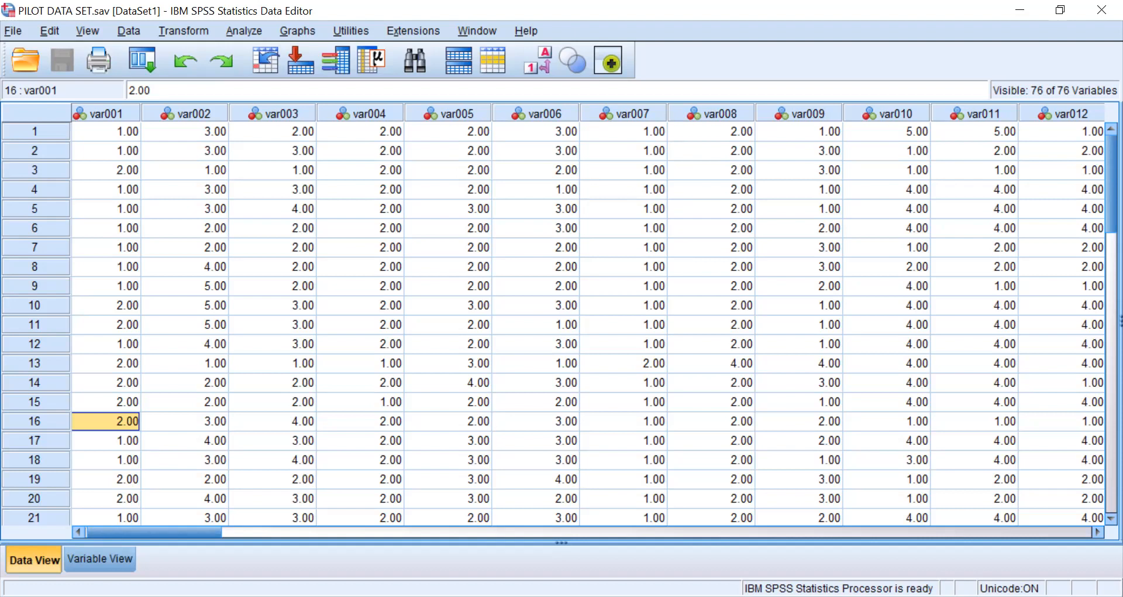
pyautogui.click(244, 33)
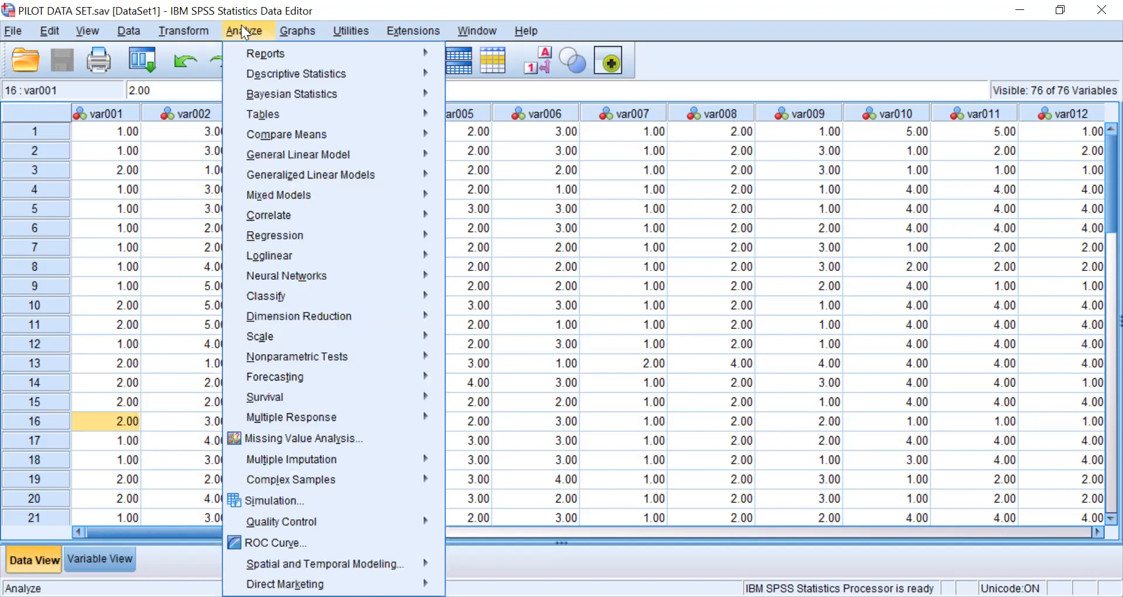
pyautogui.moveTo(280, 302)
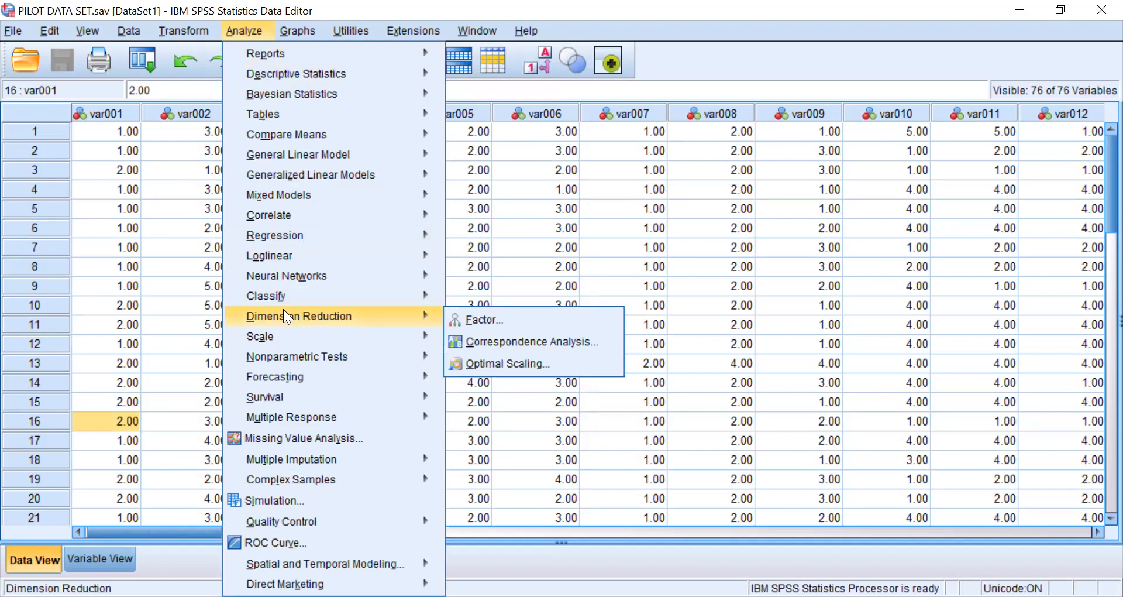
pyautogui.click(244, 28)
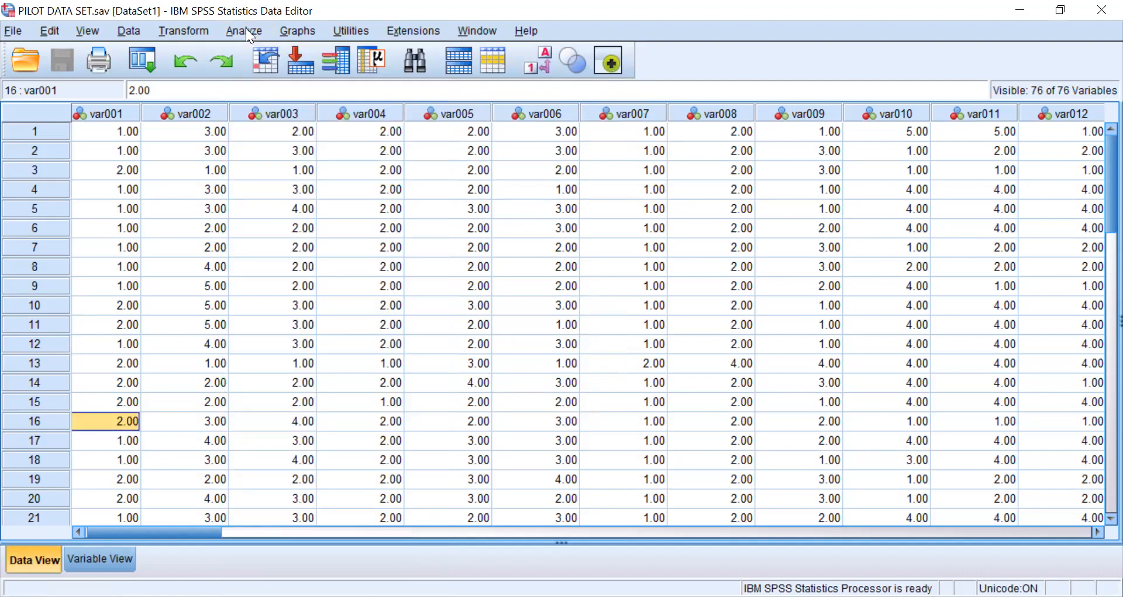
pyautogui.click(237, 27)
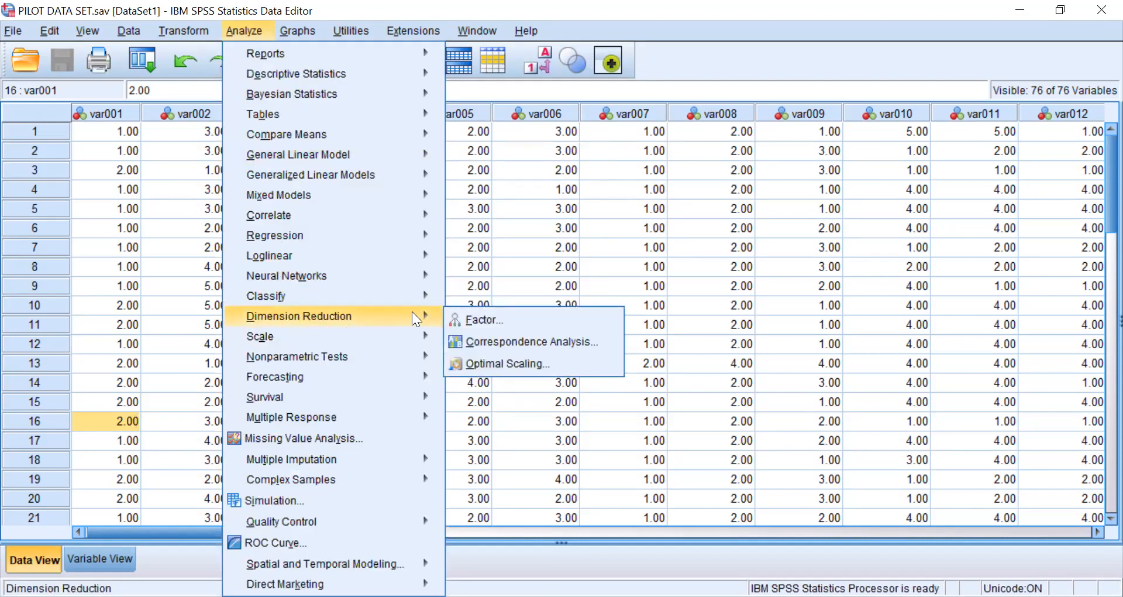
pyautogui.click(475, 319)
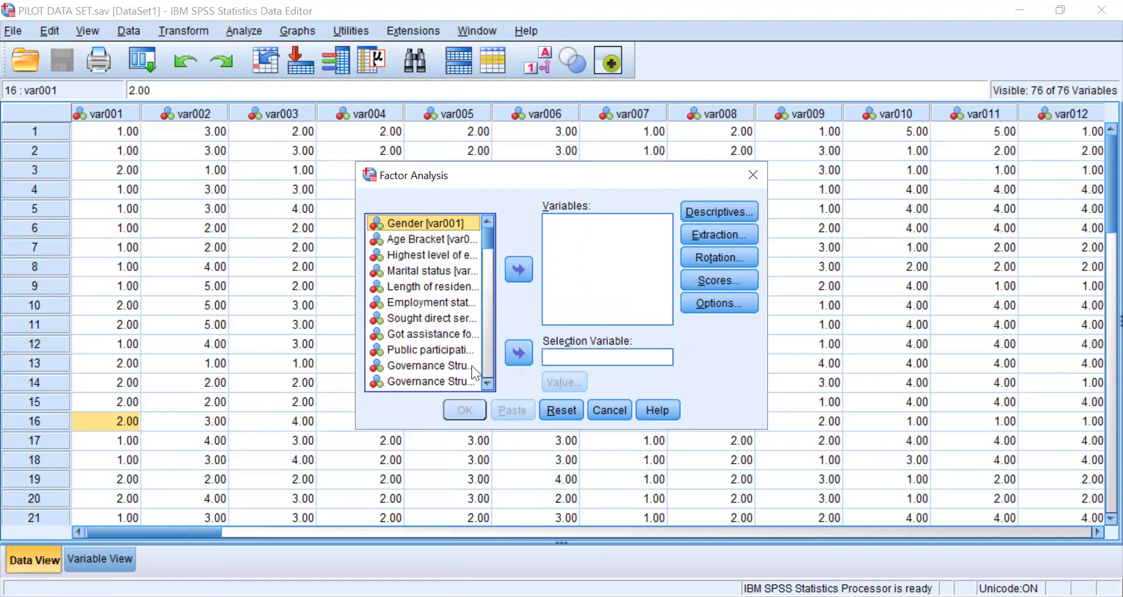
pyautogui.scroll(-3, 490, 246)
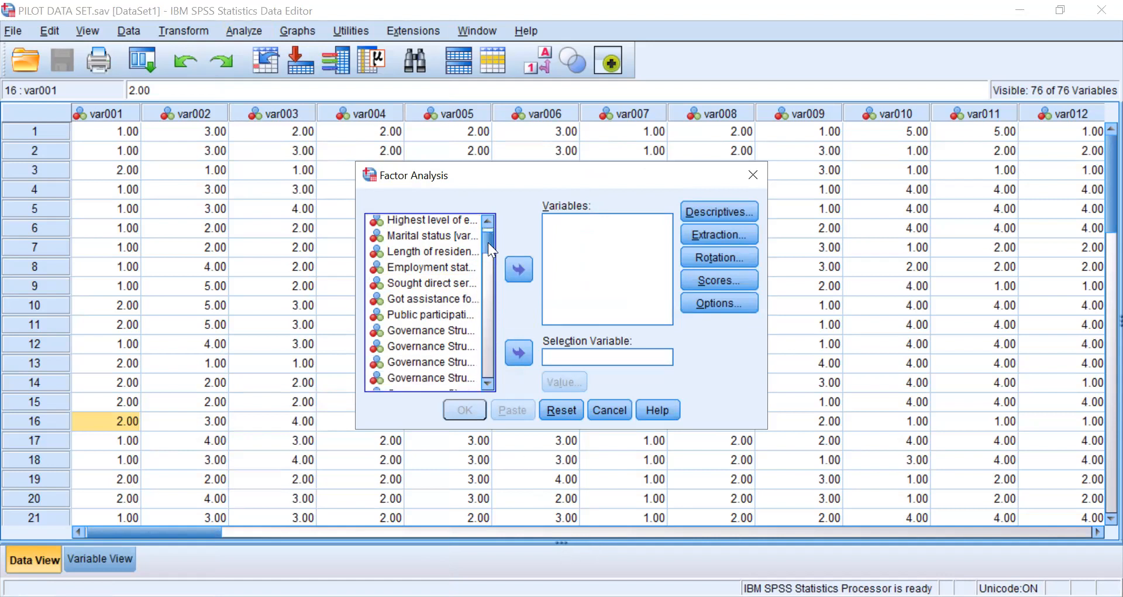
pyautogui.scroll(3, 488, 242)
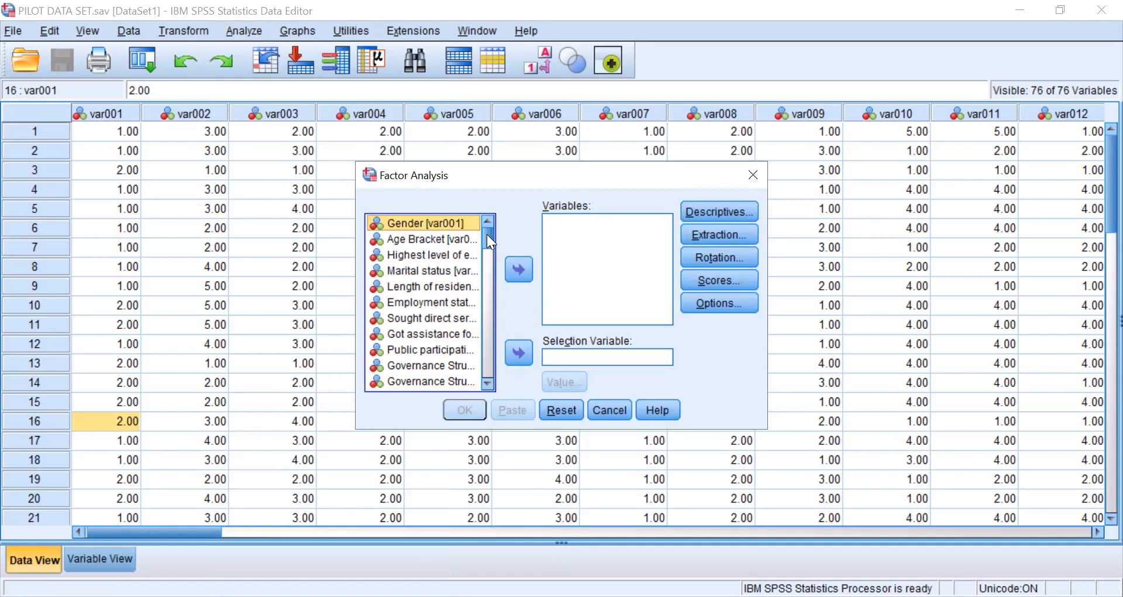
pyautogui.click(1095, 534)
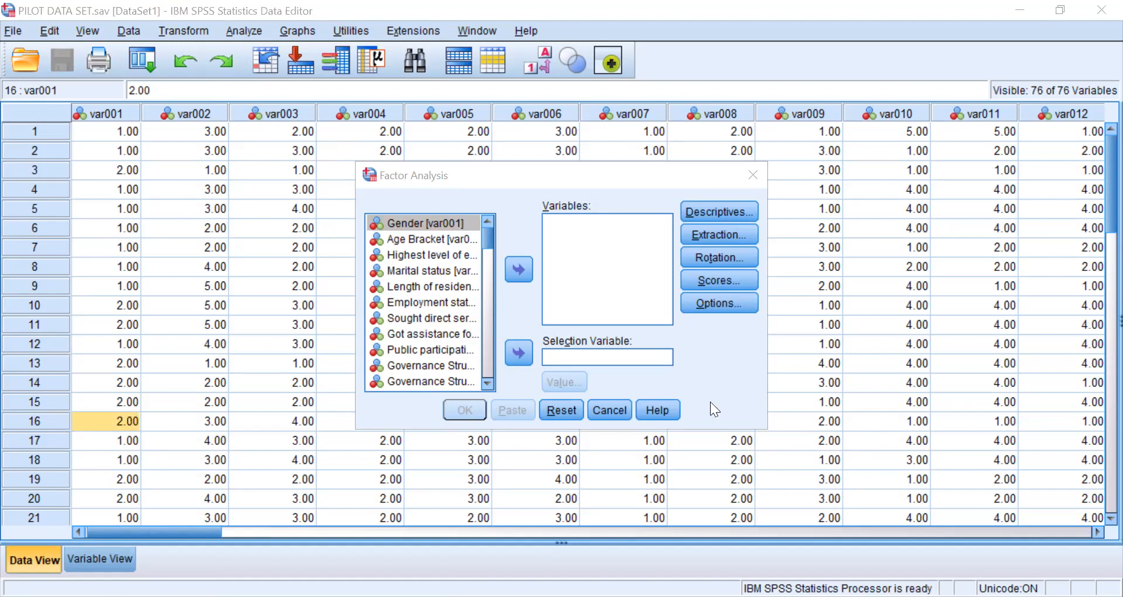
pyautogui.click(615, 295)
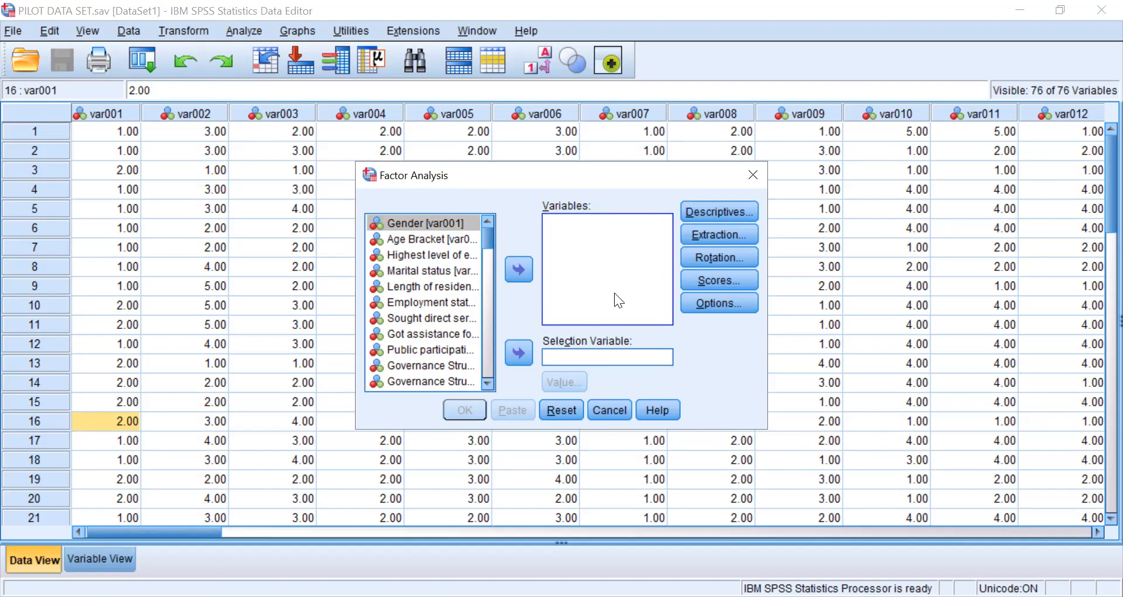
pyautogui.press('Escape')
# Add the Public participation variable and all eight Governance Structure variables directly below it to the factor analysis variables
pyautogui.scroll(-5, 486, 382)
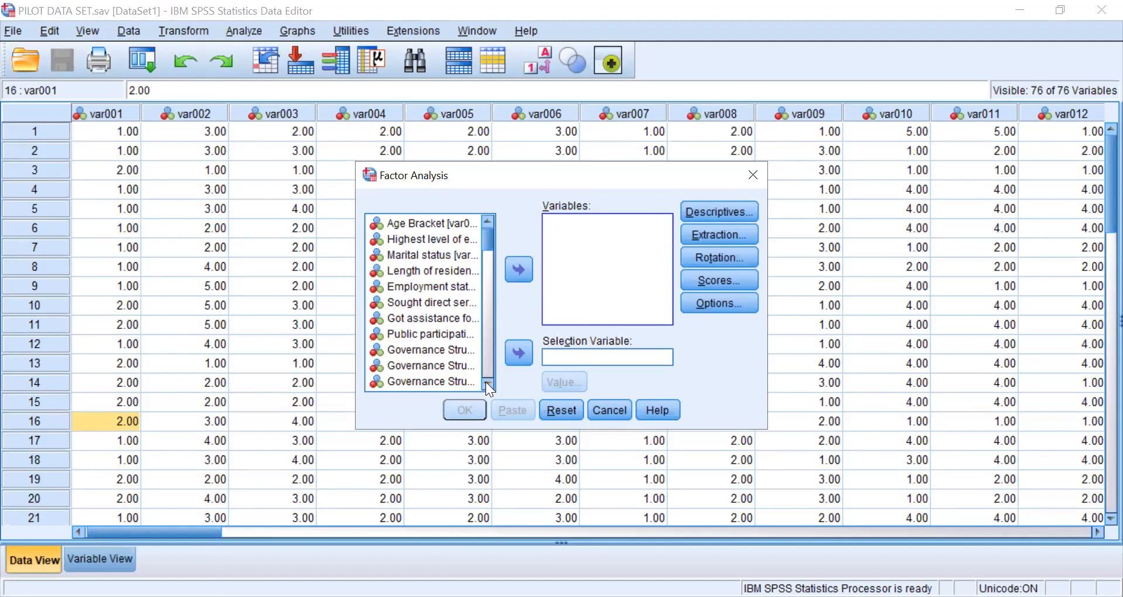
pyautogui.moveTo(487, 248); pyautogui.dragTo(487, 249)
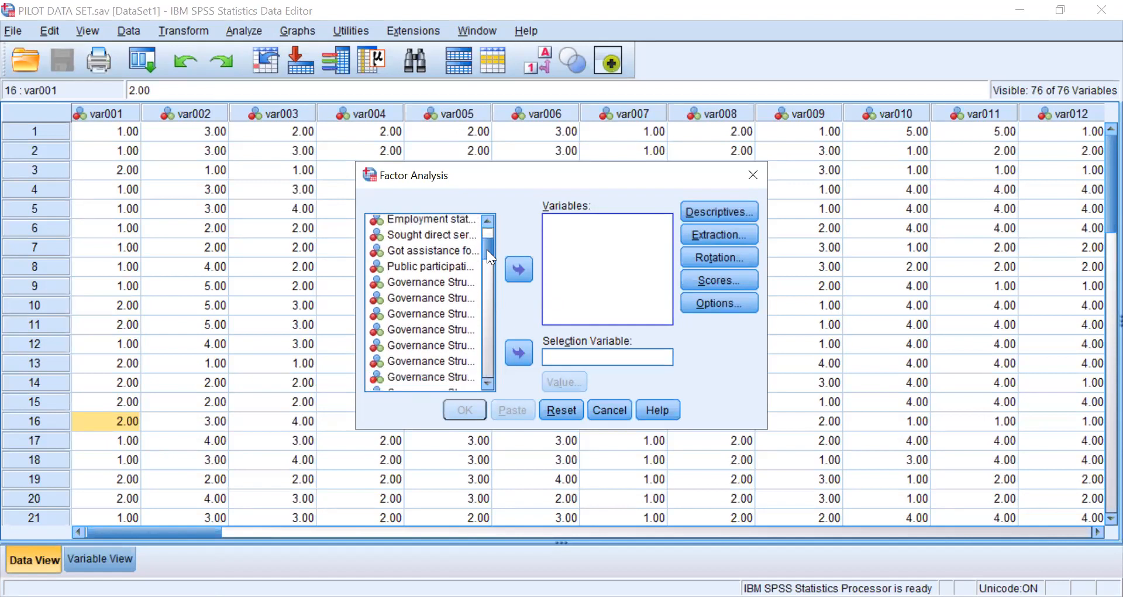
pyautogui.click(433, 281)
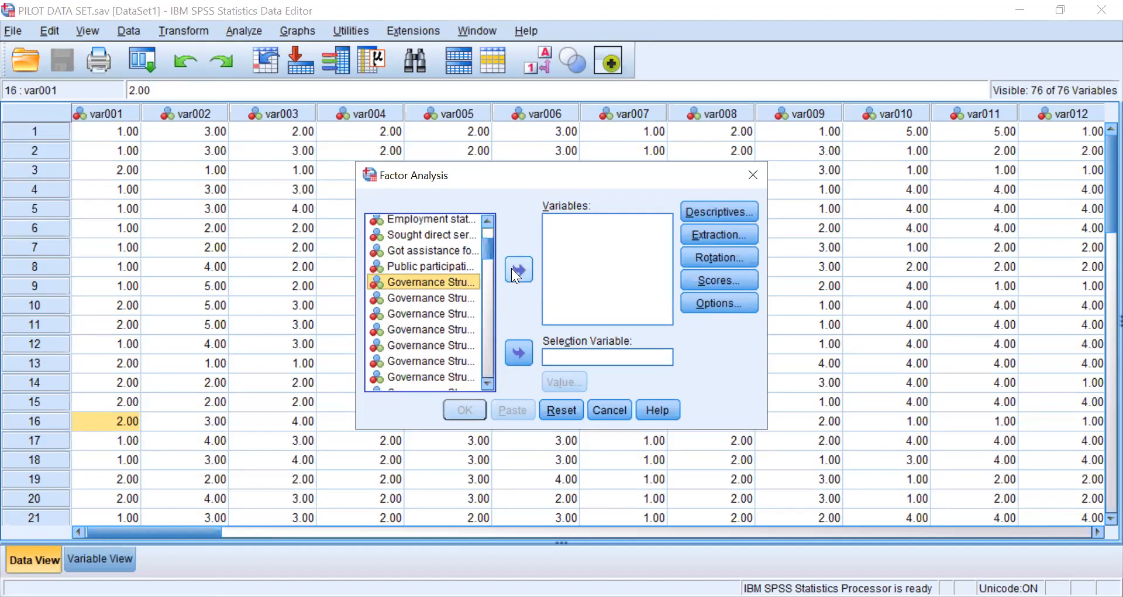
pyautogui.click(448, 298)
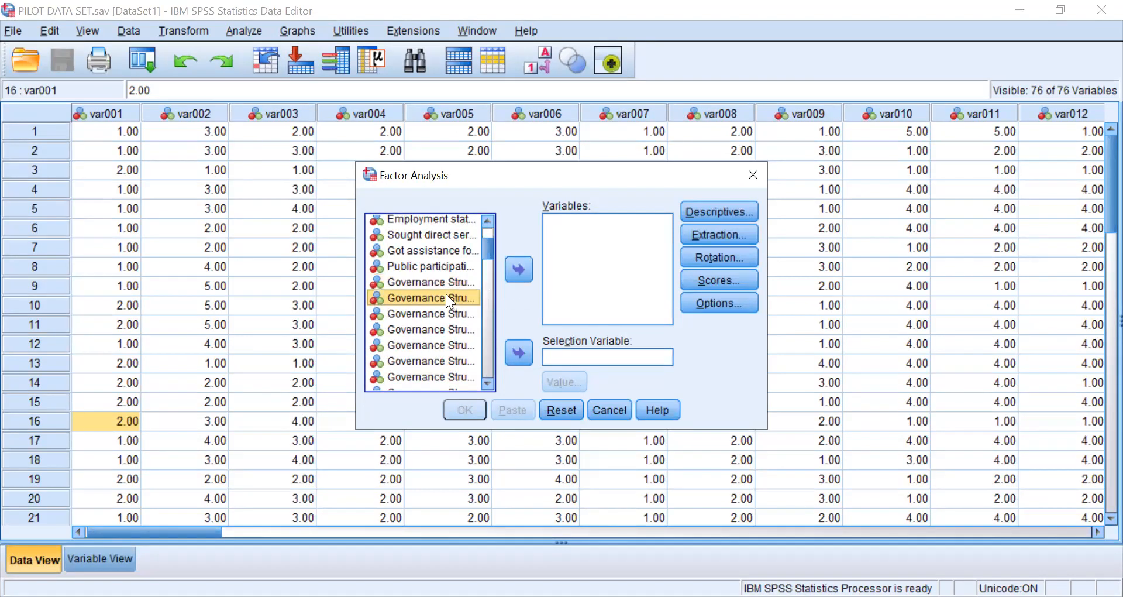
pyautogui.click(437, 282)
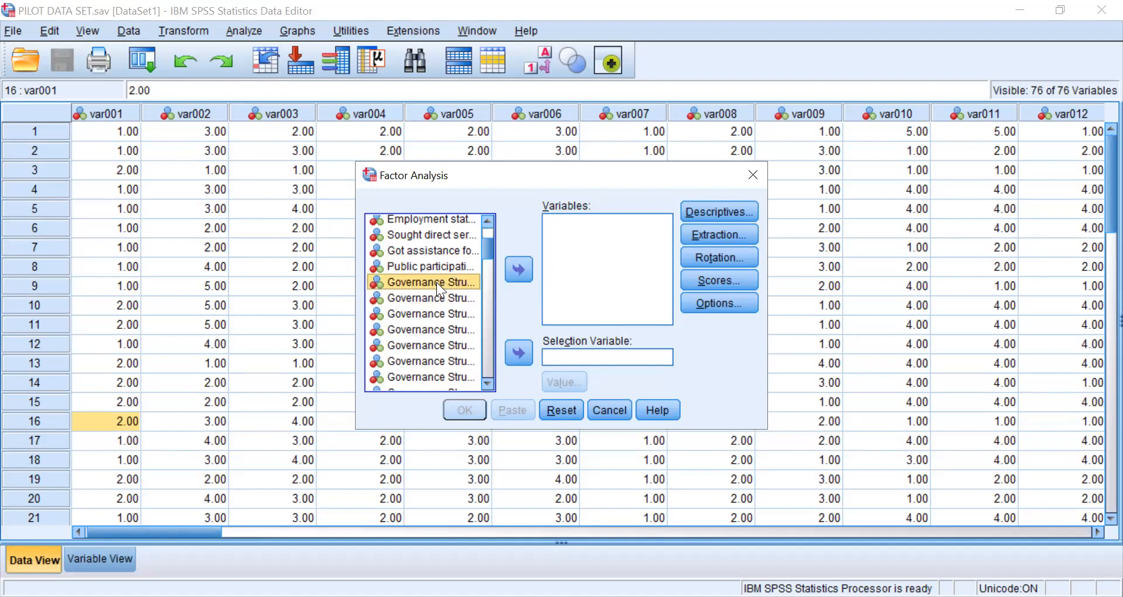
pyautogui.keyDown('shift'); pyautogui.click(428, 263); pyautogui.keyUp('shift')
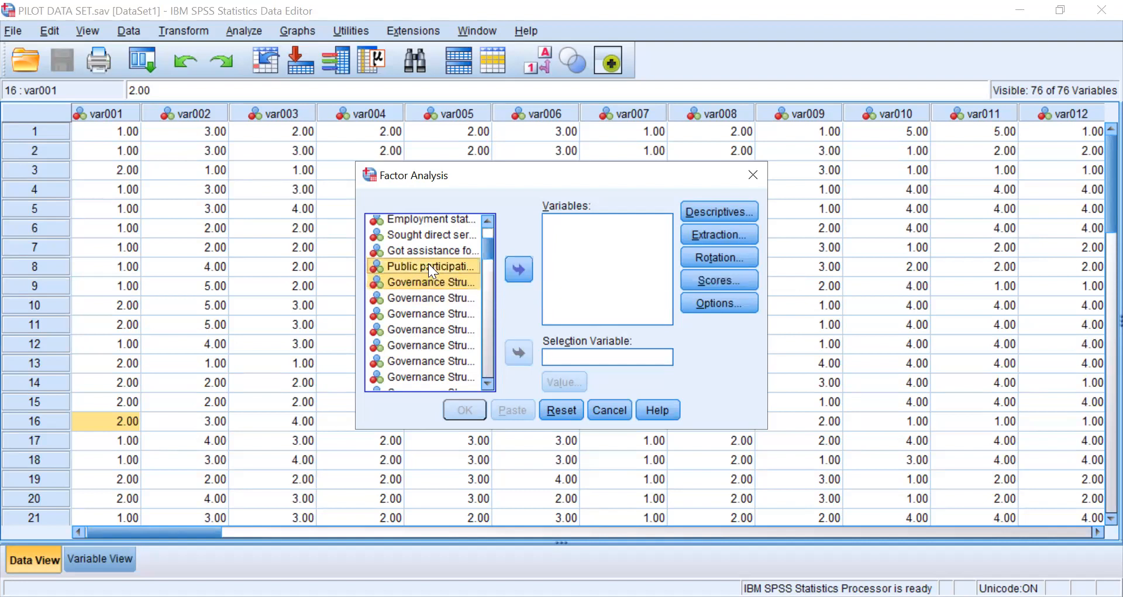
pyautogui.keyDown('ctrl'); pyautogui.click(435, 298); pyautogui.keyUp('ctrl')
pyautogui.keyDown('ctrl'); pyautogui.click(437, 313); pyautogui.keyUp('ctrl')
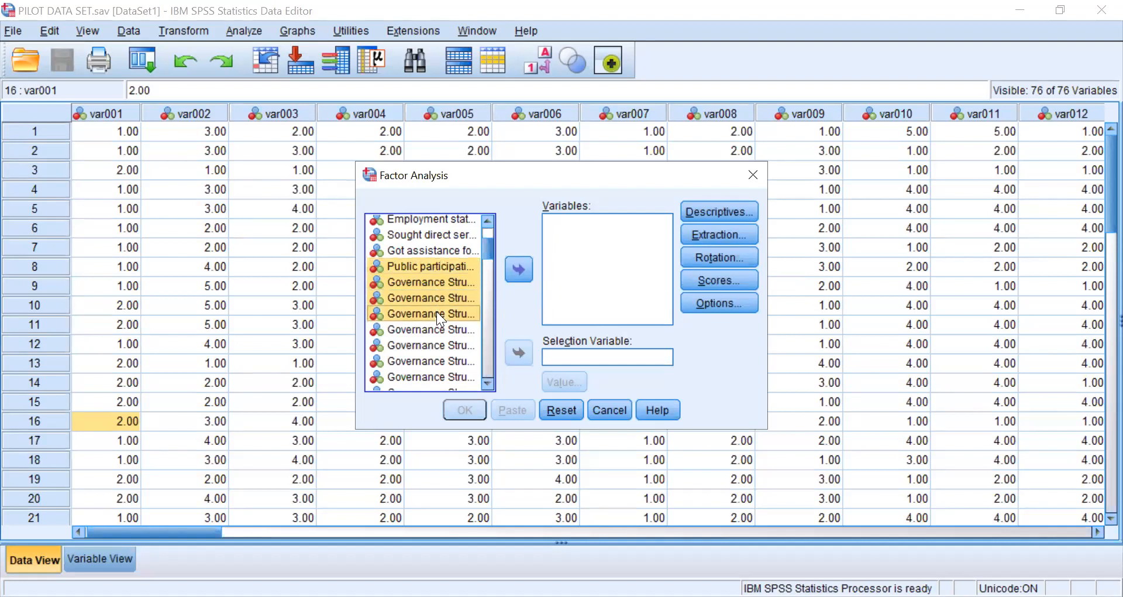
pyautogui.keyDown('ctrl'); pyautogui.click(434, 328); pyautogui.keyUp('ctrl')
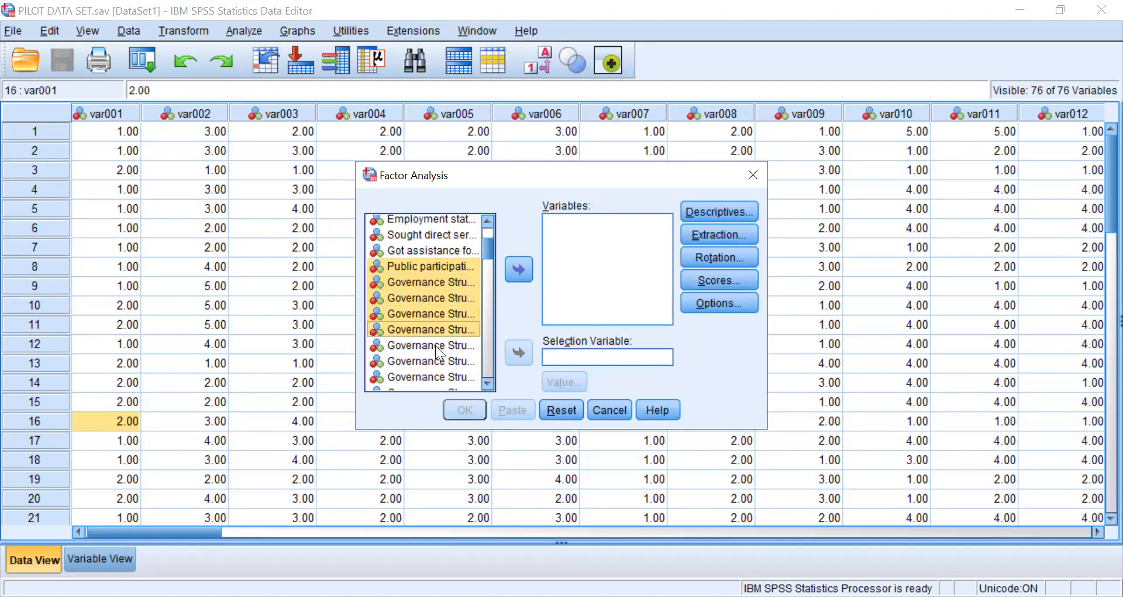
pyautogui.keyDown('ctrl'); pyautogui.click(433, 345); pyautogui.keyUp('ctrl')
pyautogui.keyDown('ctrl'); pyautogui.click(431, 360); pyautogui.keyUp('ctrl')
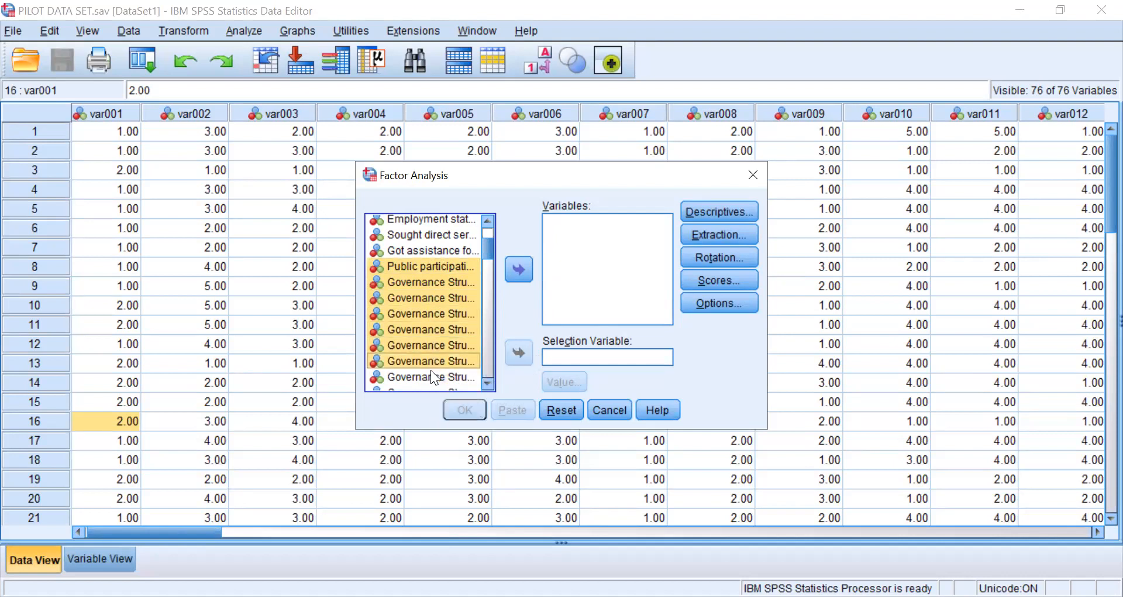
pyautogui.keyDown('ctrl'); pyautogui.click(429, 377); pyautogui.keyUp('ctrl')
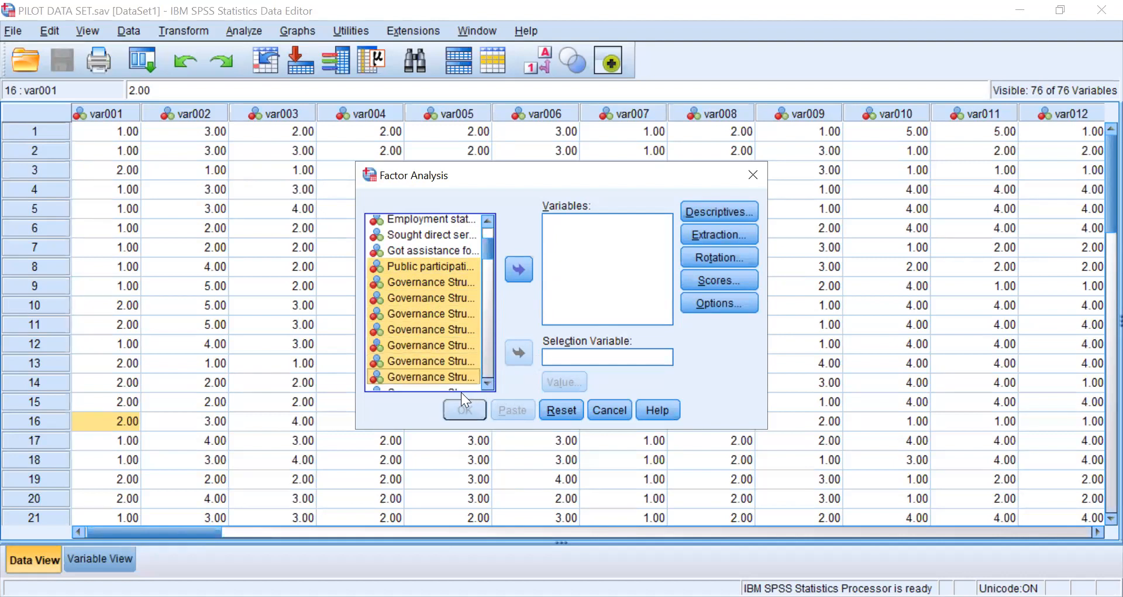
pyautogui.click(488, 380)
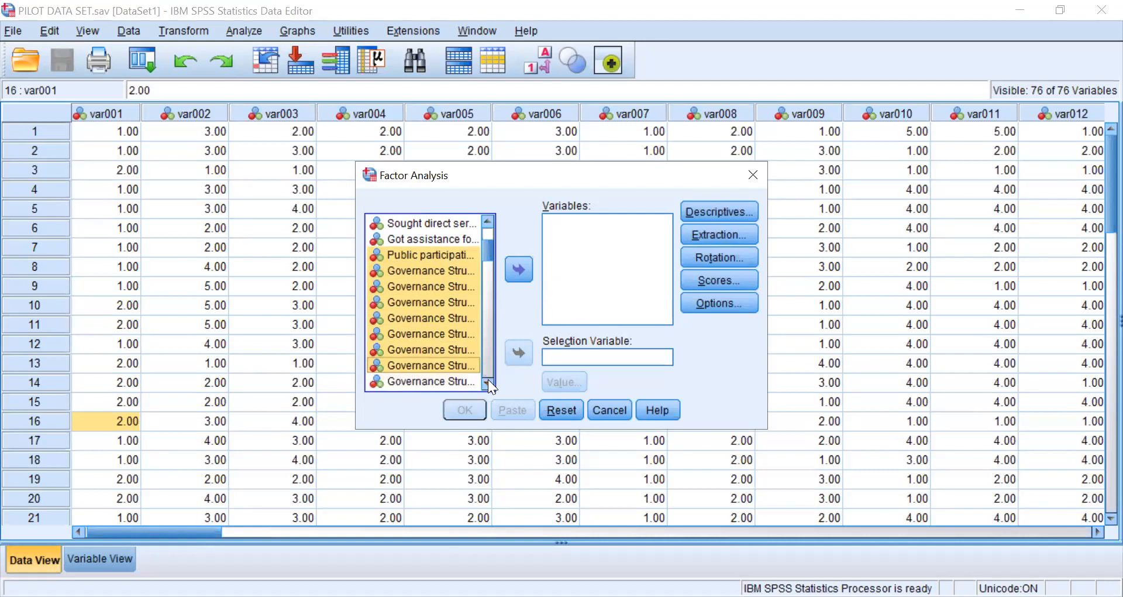
pyautogui.click(488, 380)
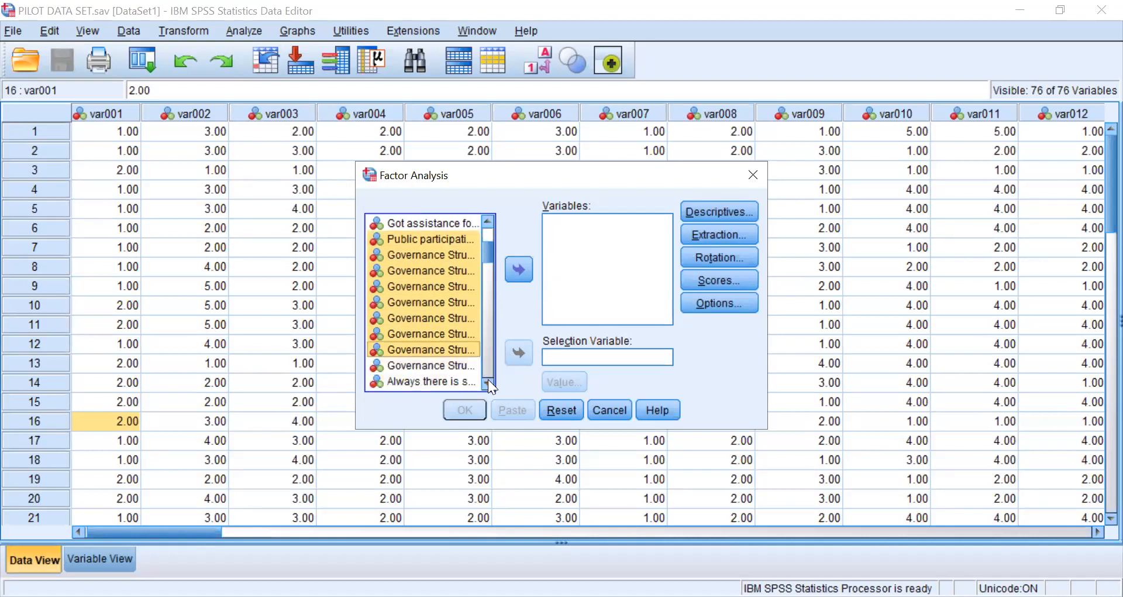
pyautogui.keyDown('ctrl'); pyautogui.click(455, 363); pyautogui.keyUp('ctrl')
pyautogui.click(518, 269)
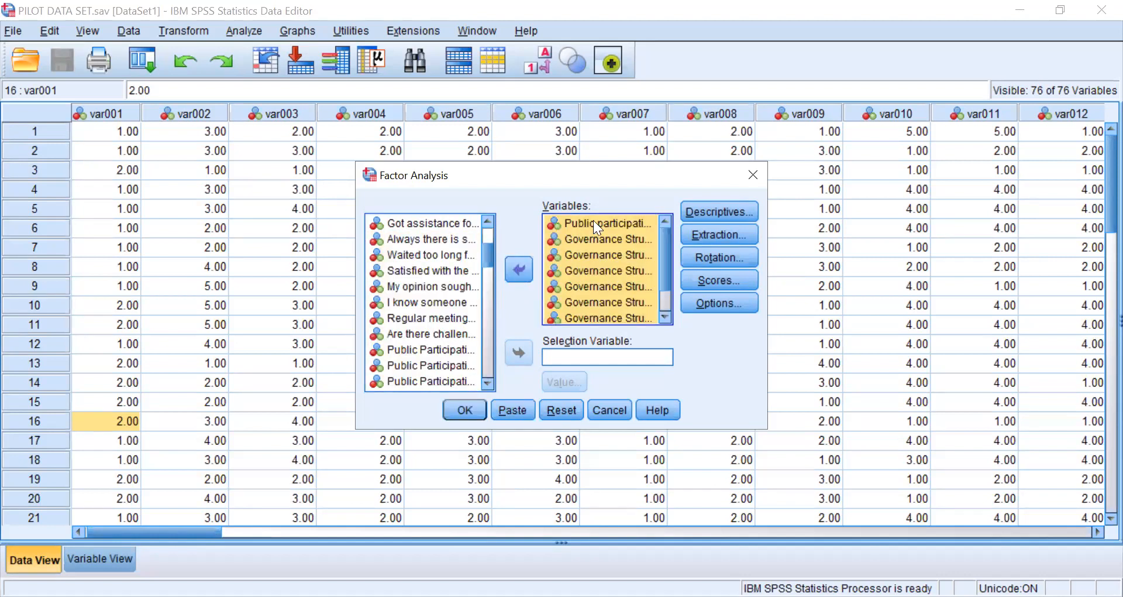
# Remove the Public participation variable from the factor analysis variables
pyautogui.click(596, 220)
pyautogui.click(521, 268)
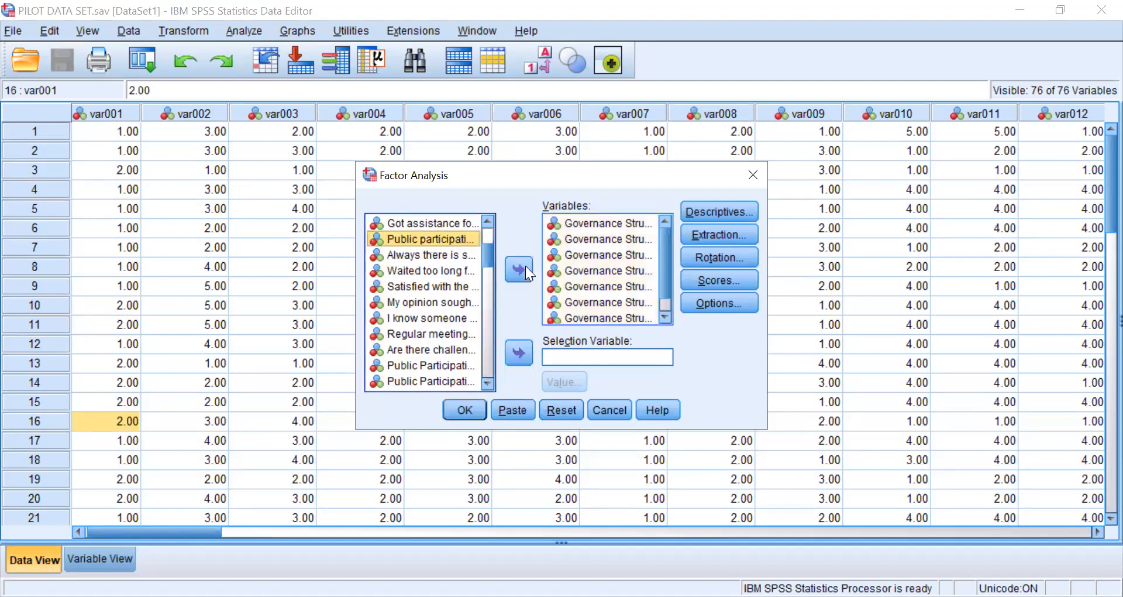
# Go through the chosen analysis variables to check that only Governance Structure items are included
pyautogui.click(663, 237)
pyautogui.moveTo(649, 248); pyautogui.dragTo(652, 229)
pyautogui.click(614, 226)
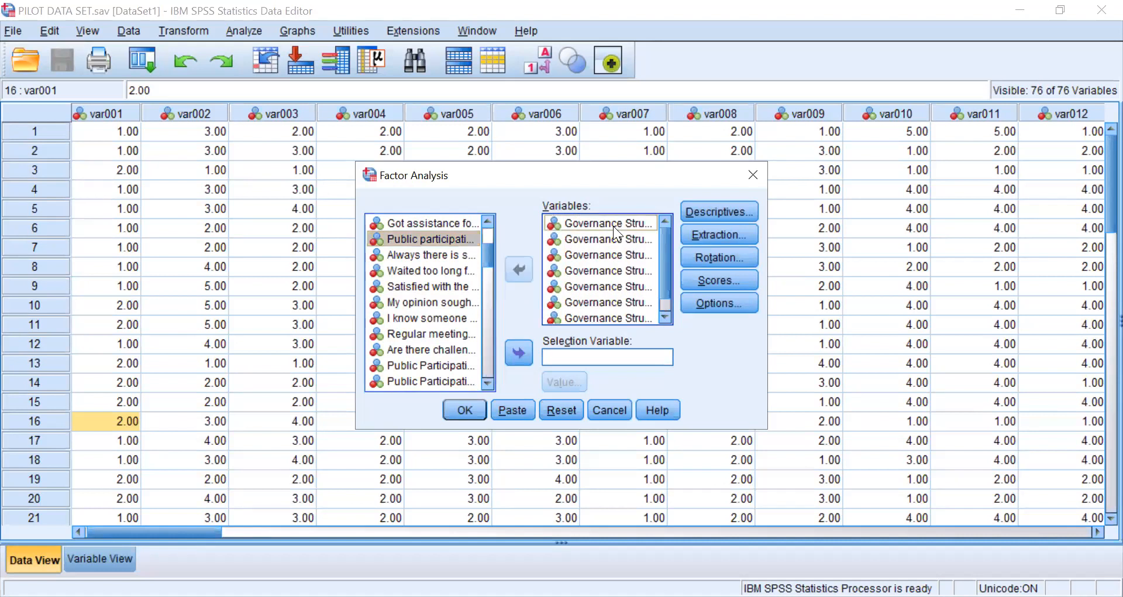
pyautogui.press('Down')
pyautogui.press('Down')
pyautogui.press('Down')
pyautogui.press('Down')
pyautogui.press('Down')
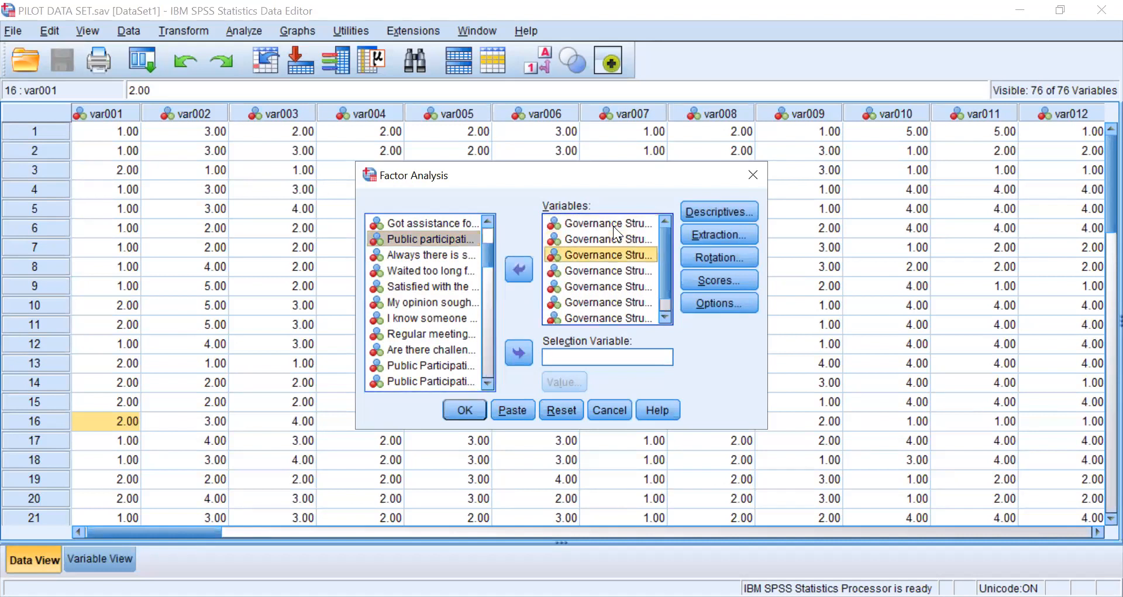
pyautogui.press('Down')
pyautogui.press('Down')
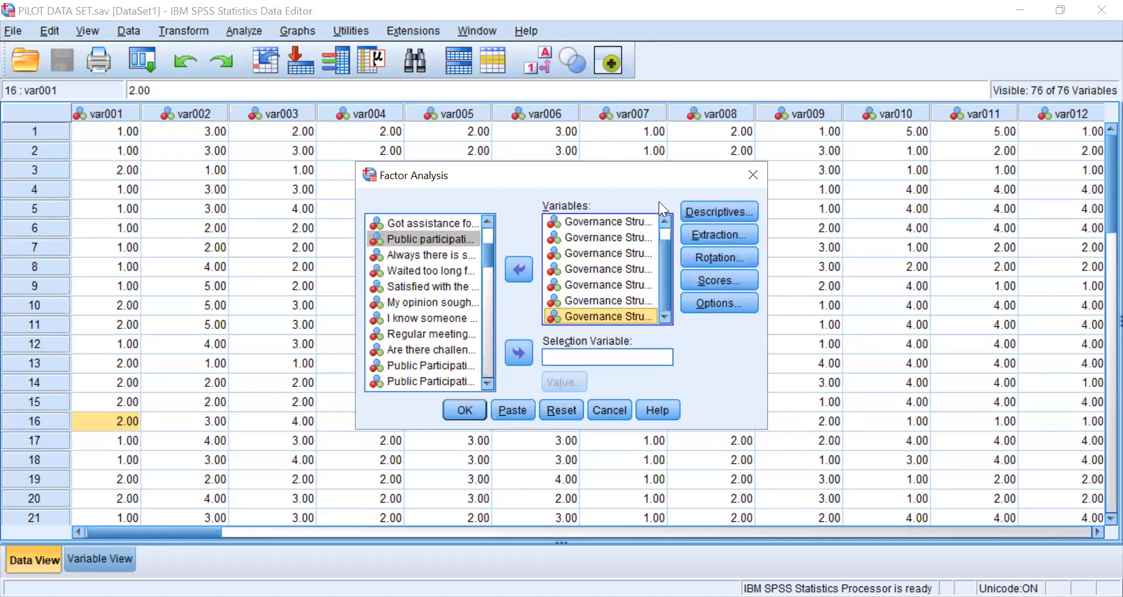
pyautogui.click(664, 300)
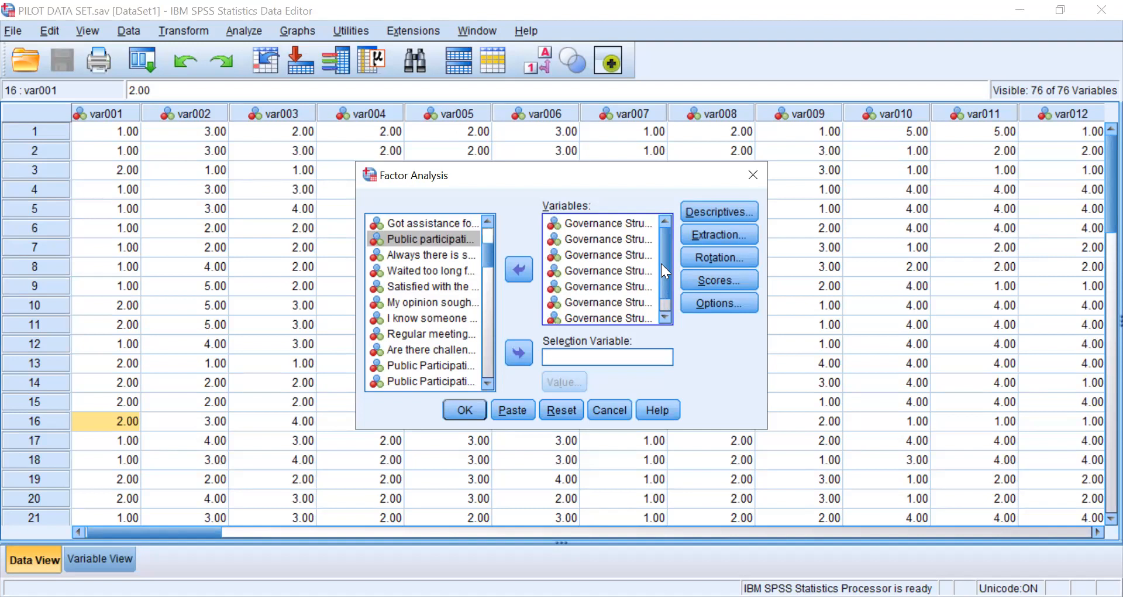
# Keep Principal components as the extraction method, turn off the unrotated factor solution, and run the factor analysis
pyautogui.click(711, 234)
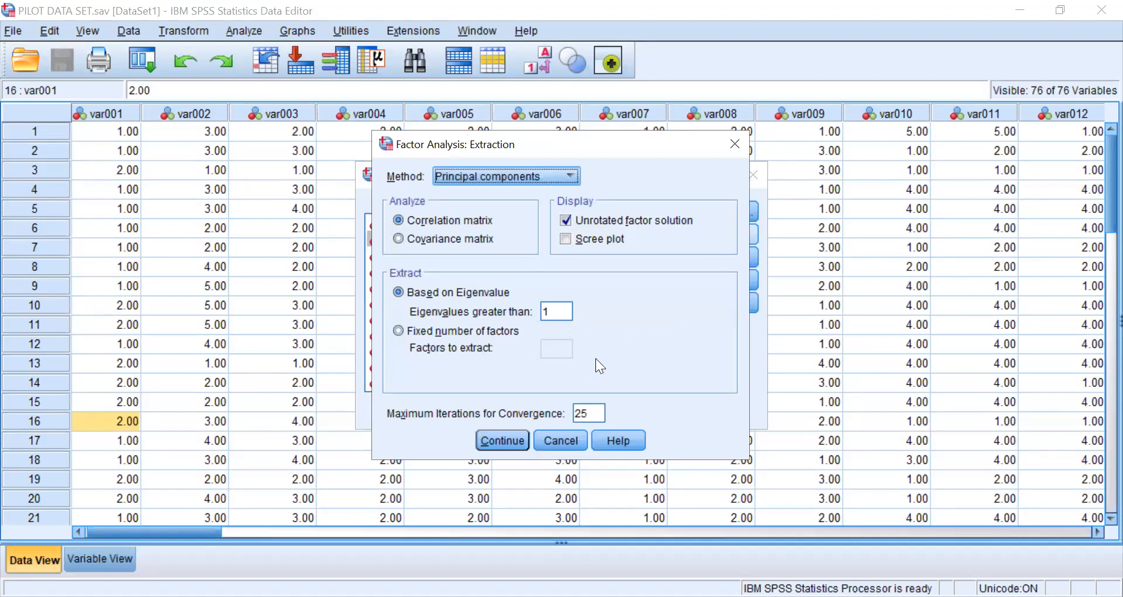
pyautogui.click(573, 176)
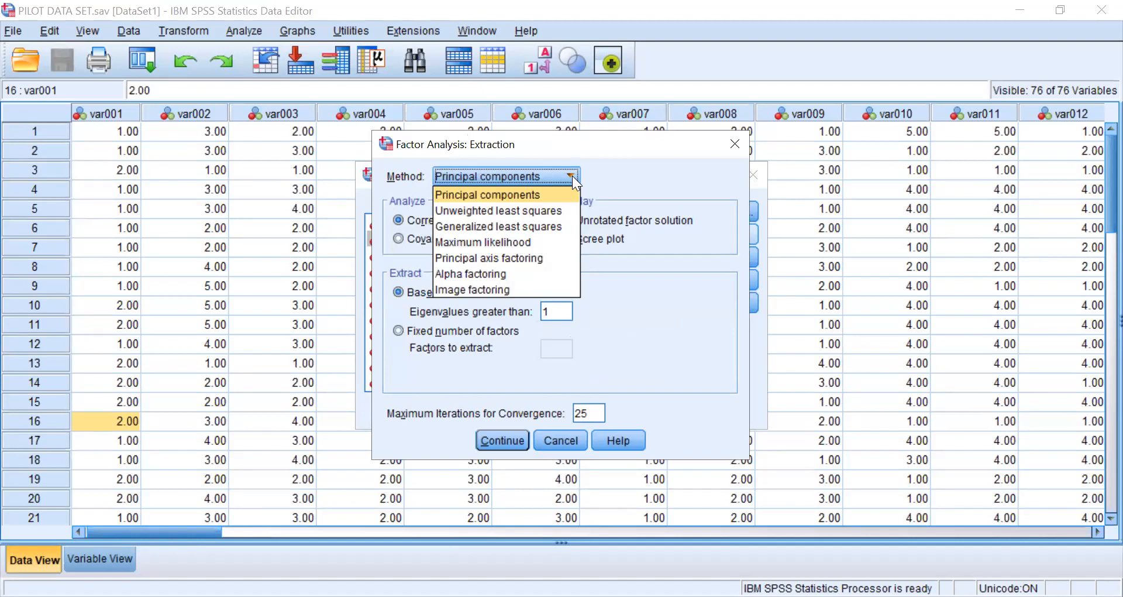
pyautogui.click(603, 171)
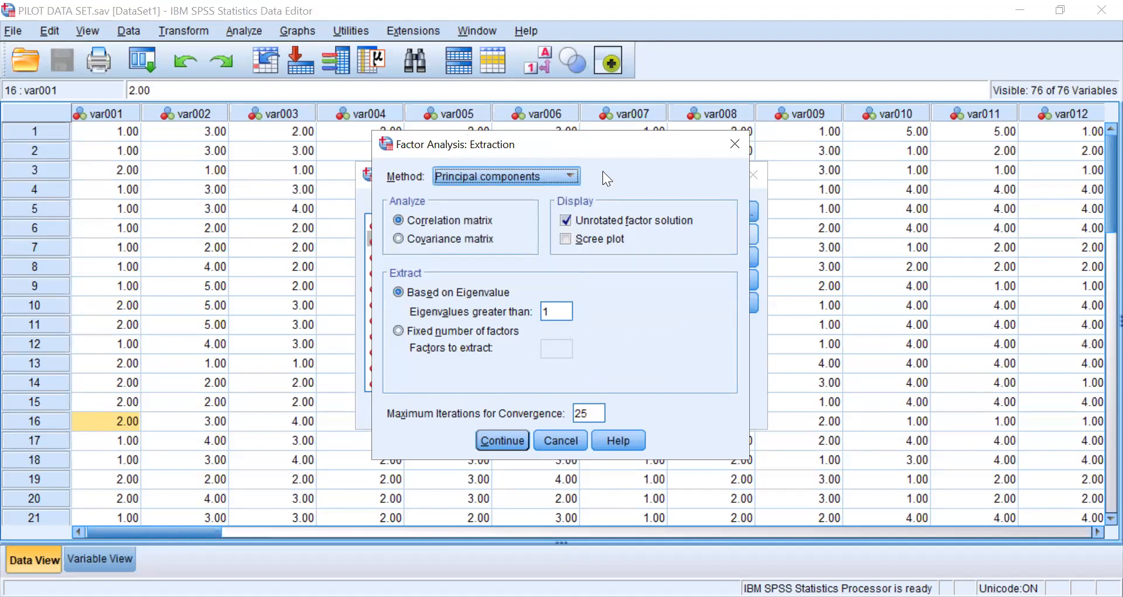
pyautogui.click(567, 219)
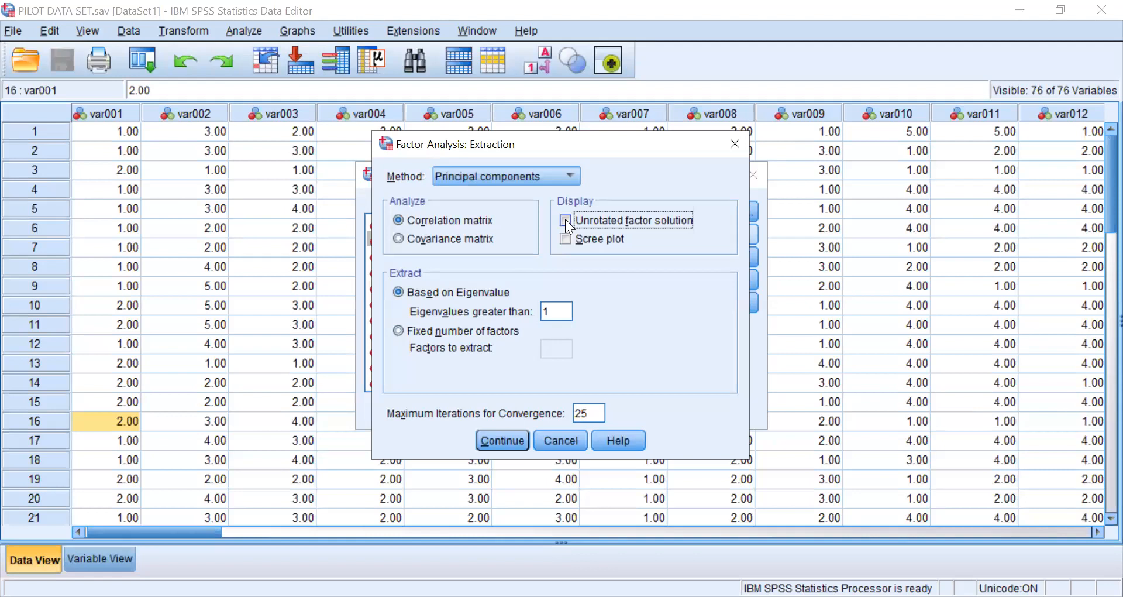
pyautogui.click(491, 440)
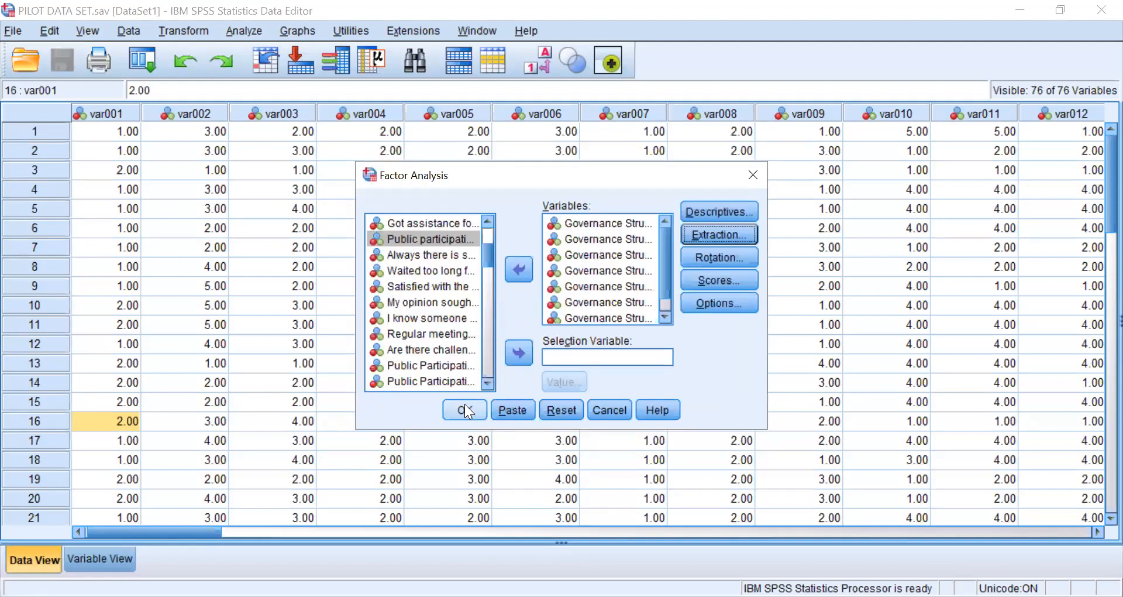
pyautogui.click(464, 409)
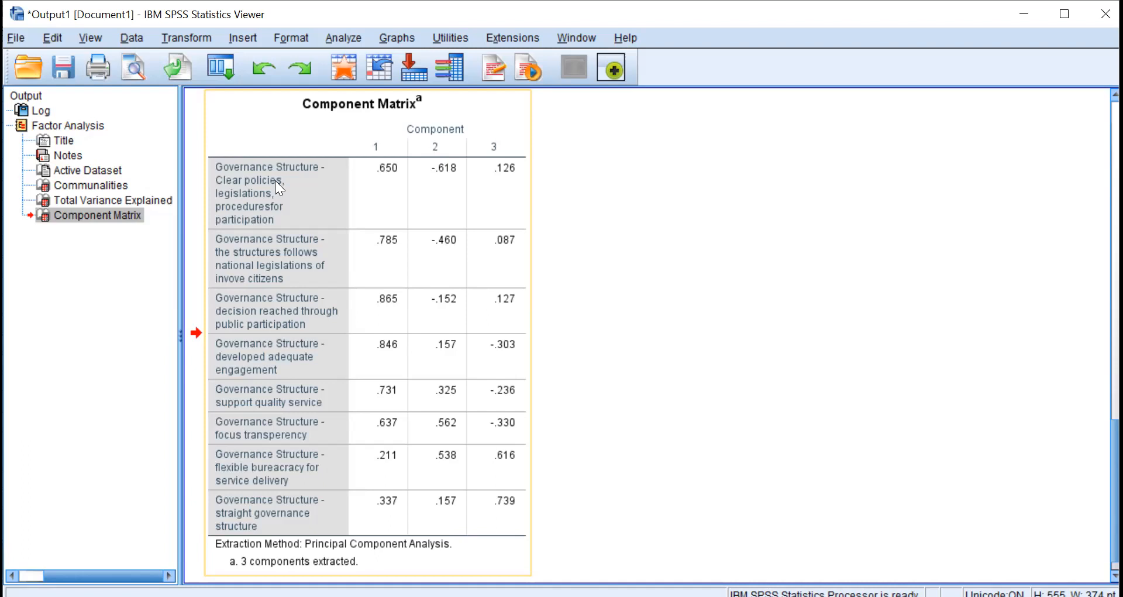
pyautogui.click(362, 389)
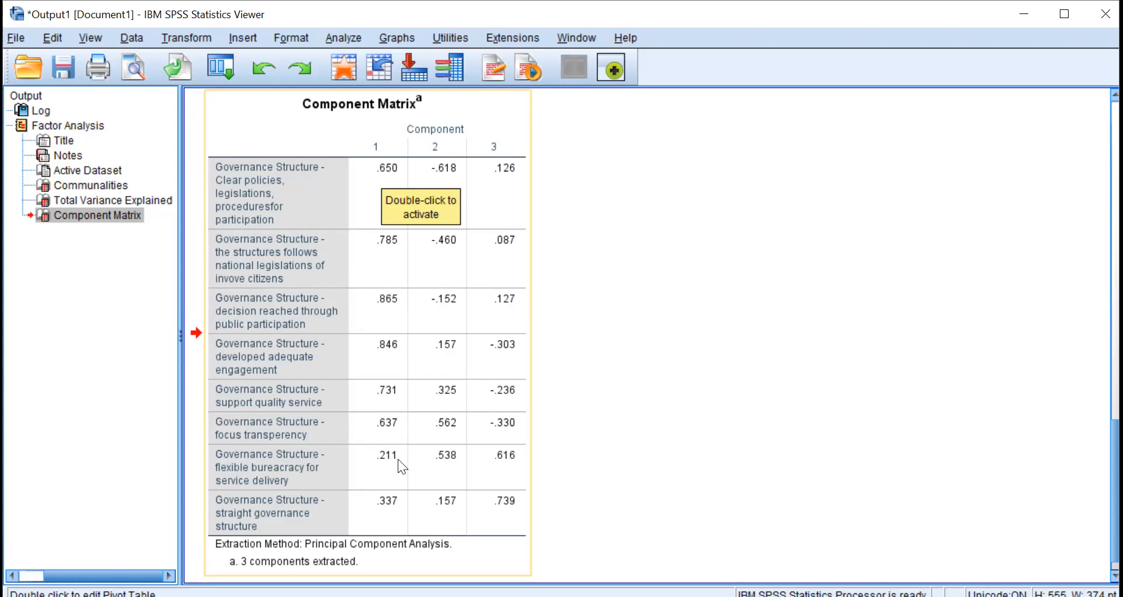
# Review the component loadings of the eight Governance Structure items and return to the pilot data set
pyautogui.doubleClick(394, 505)
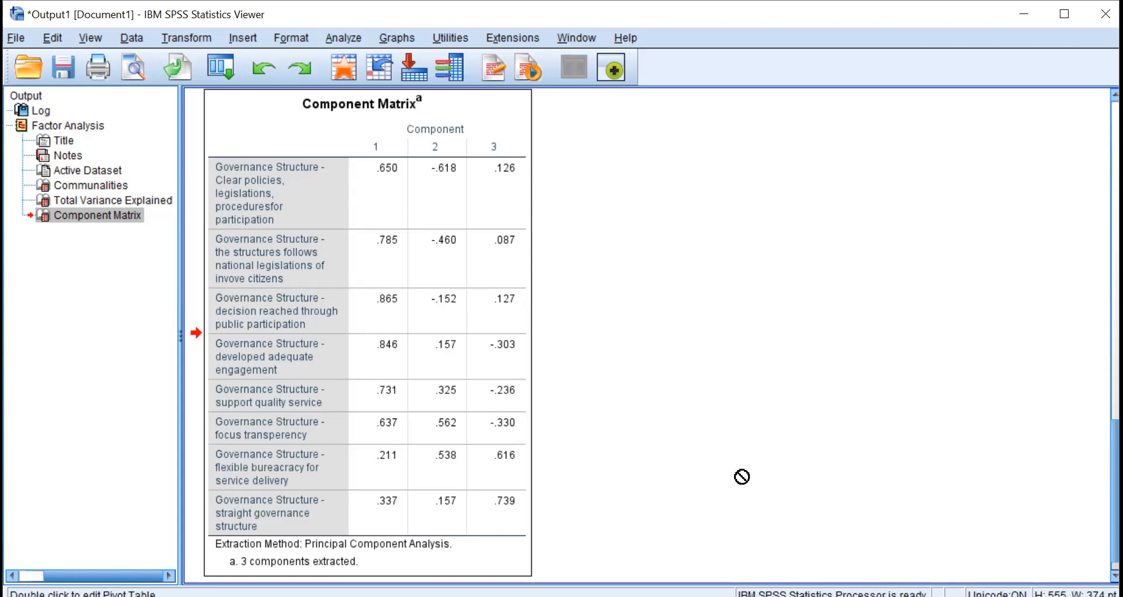
pyautogui.click(1055, 526)
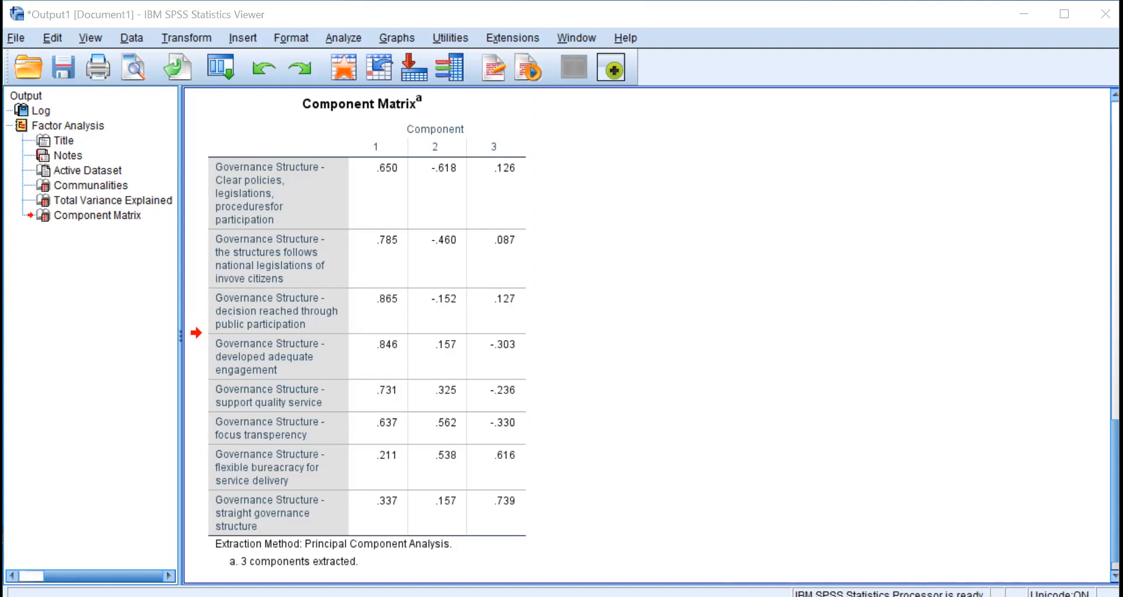
pyautogui.hotkey('alt', 'Tab')
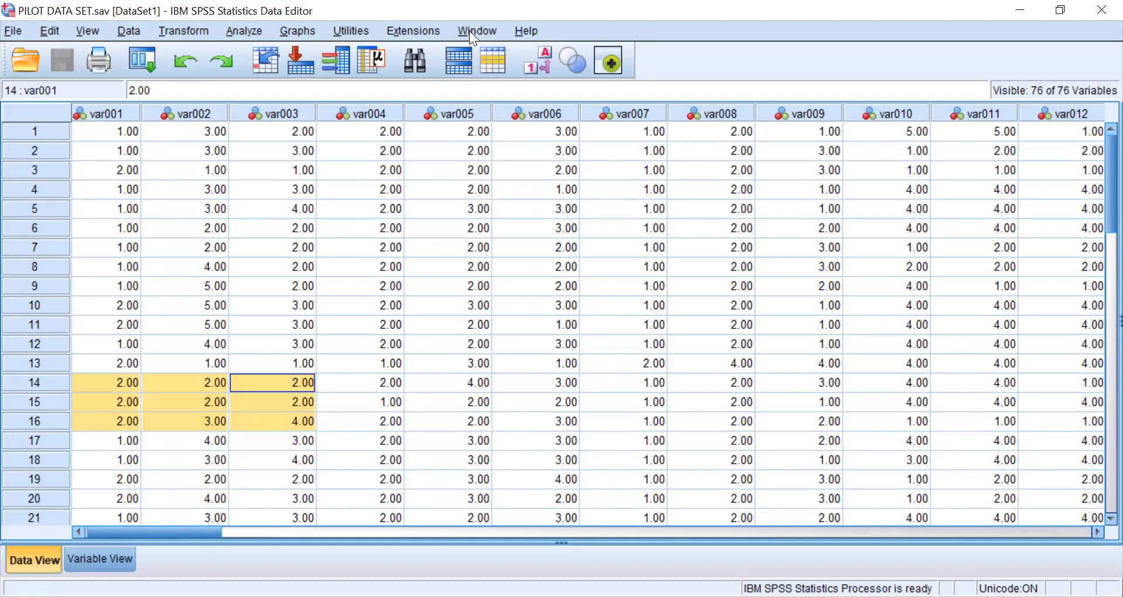
pyautogui.click(1077, 504)
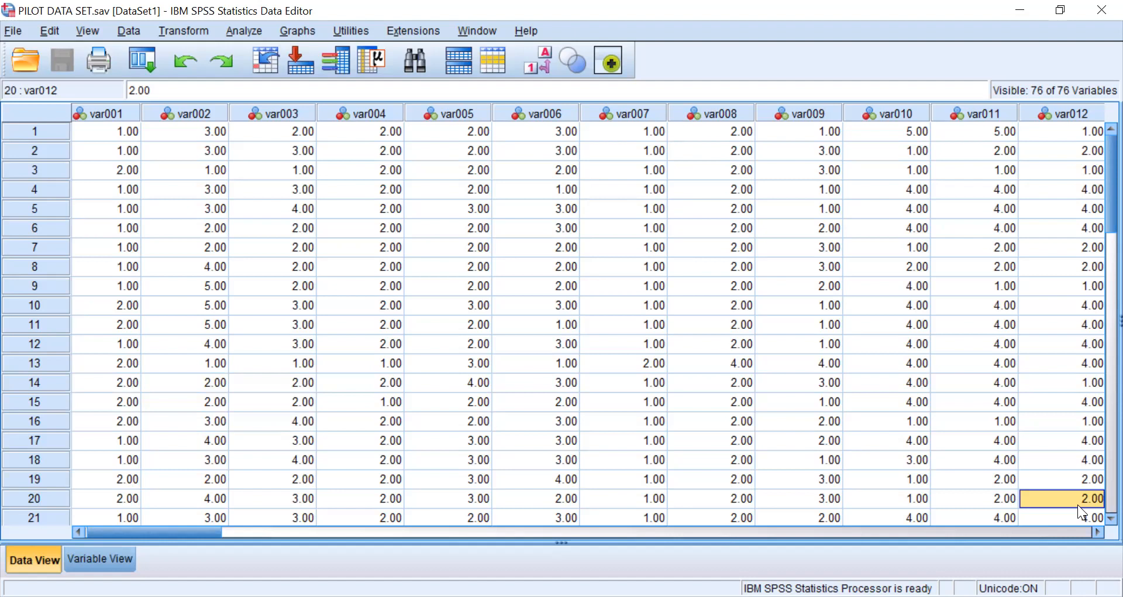
pyautogui.rightClick(1079, 506)
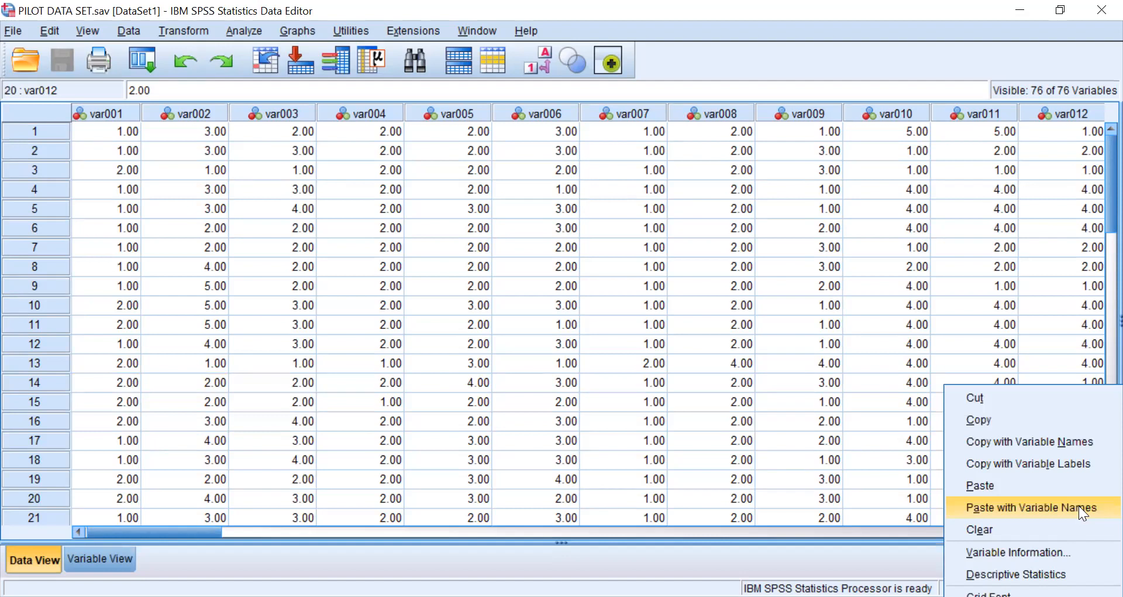
pyautogui.click(953, 285)
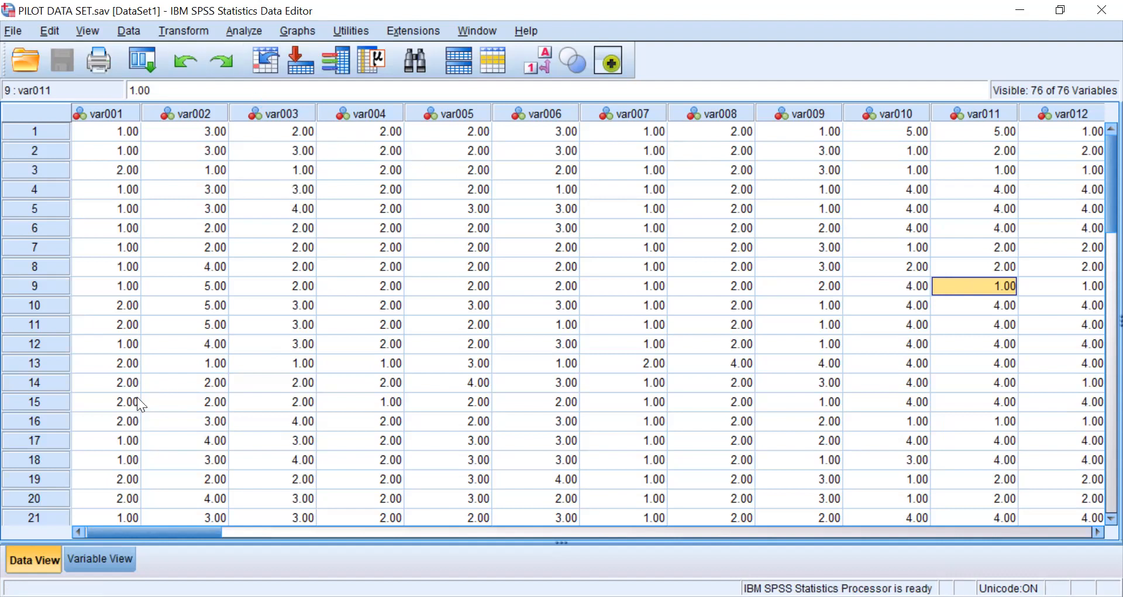
# Show the variable definitions and widen the columns until the Governance Structure labels can be read
pyautogui.click(96, 559)
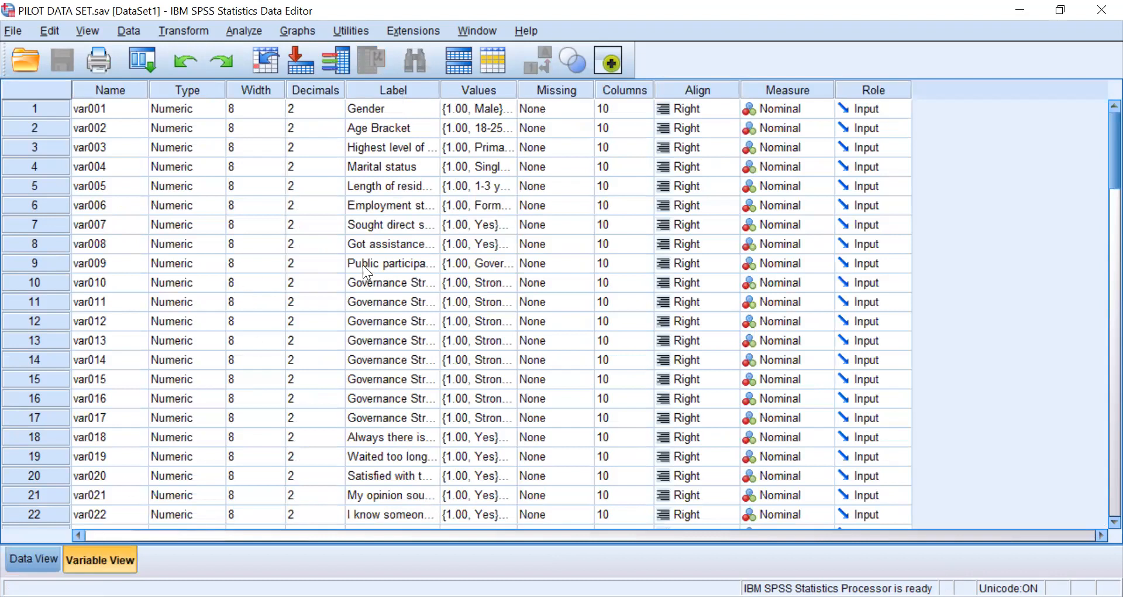
pyautogui.click(37, 282)
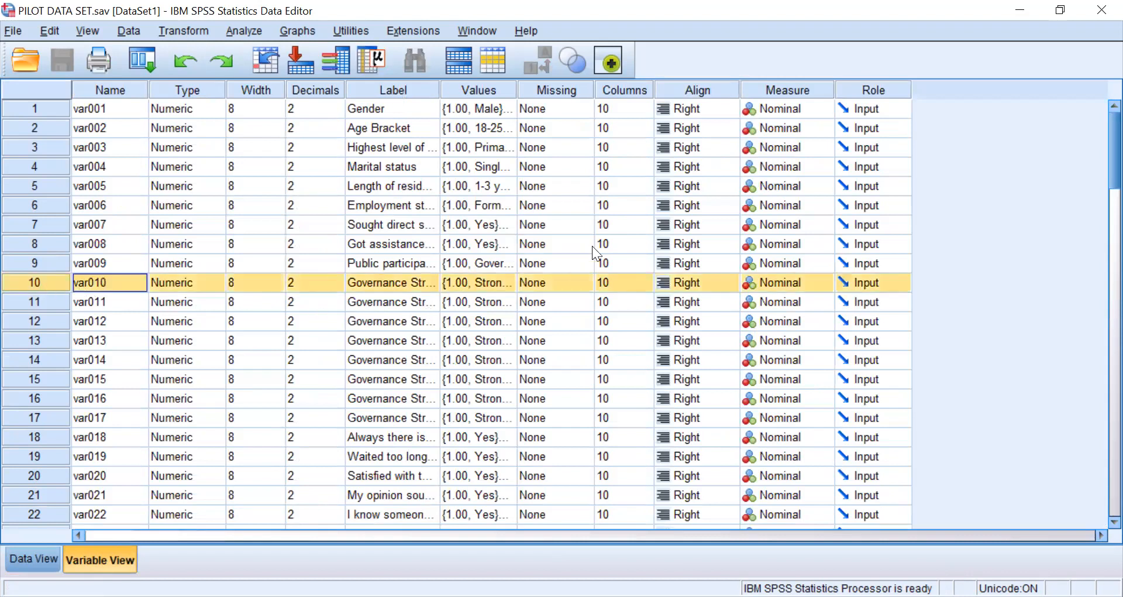
pyautogui.moveTo(515, 89); pyautogui.dragTo(575, 97)
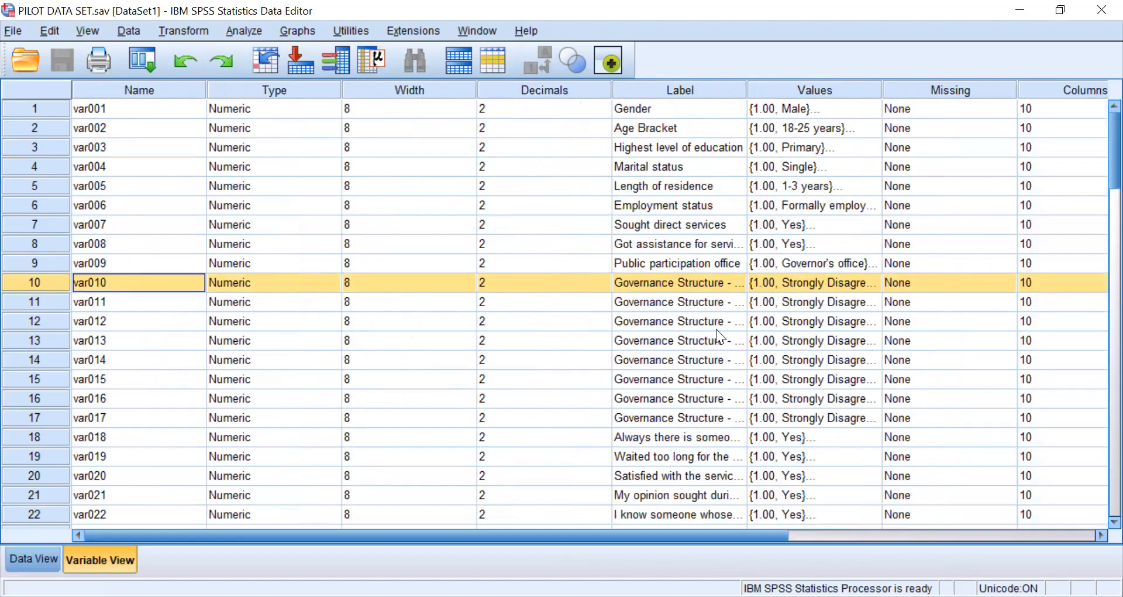
pyautogui.moveTo(744, 89); pyautogui.dragTo(940, 82)
pyautogui.moveTo(345, 536); pyautogui.dragTo(284, 539)
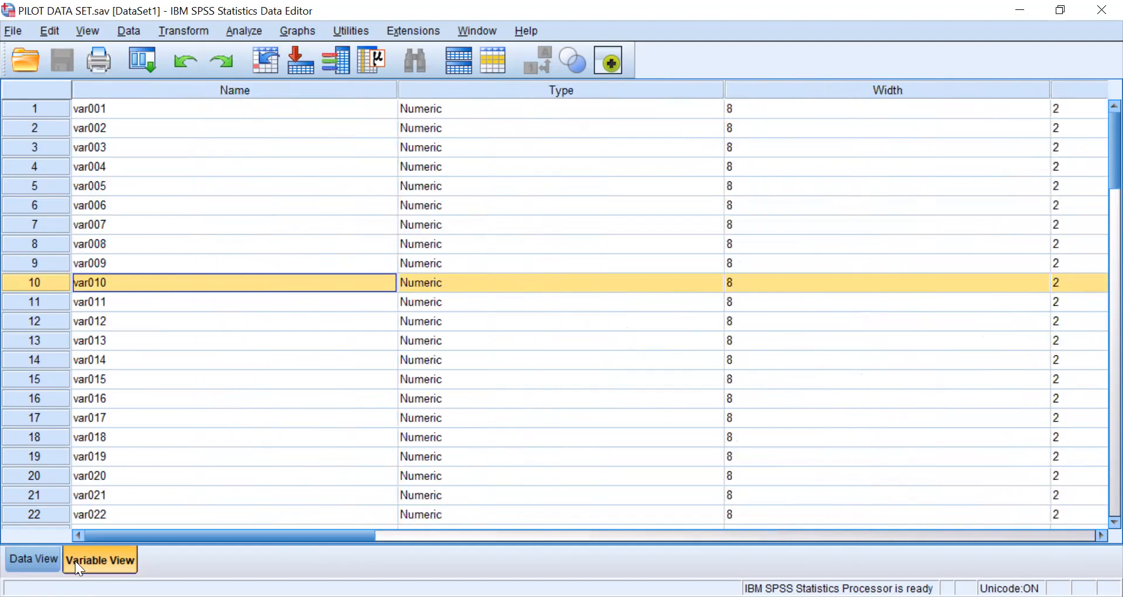
pyautogui.moveTo(148, 534); pyautogui.dragTo(477, 535)
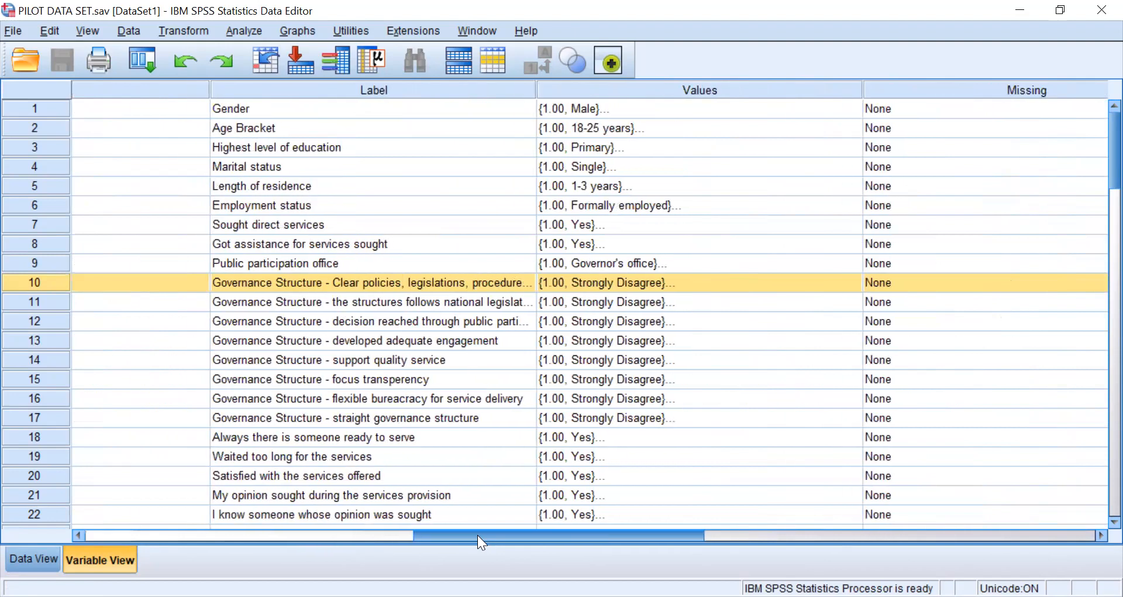
# Delete the variables var016 (flexible bureaucracy for service delivery) and var017 (straight governance structure) from the data set
pyautogui.click(14, 396)
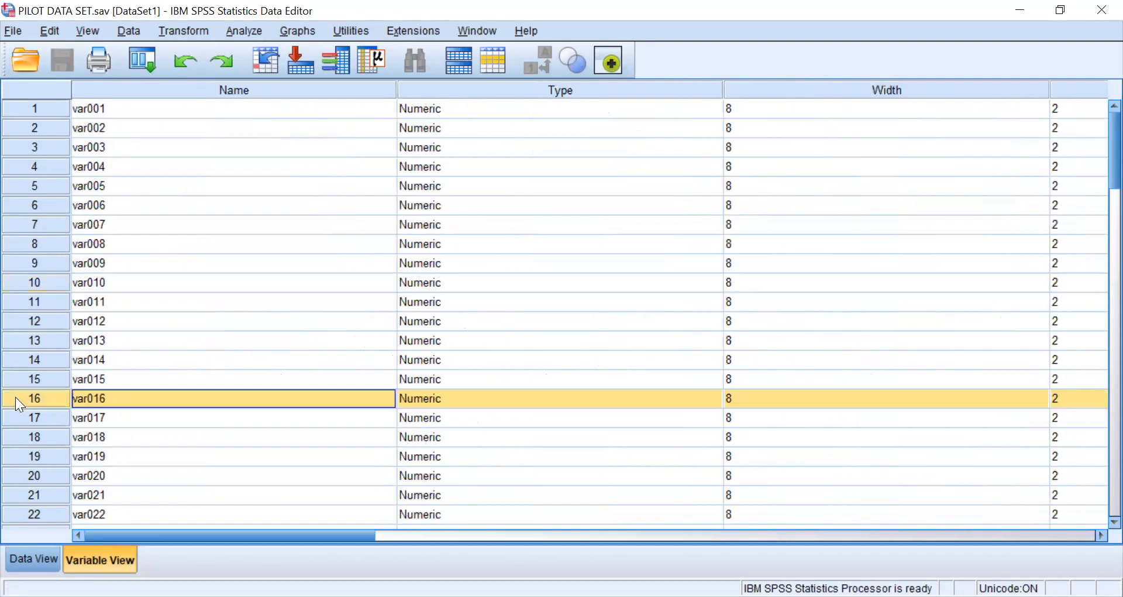
pyautogui.click(450, 544)
pyautogui.moveTo(450, 544); pyautogui.dragTo(453, 543)
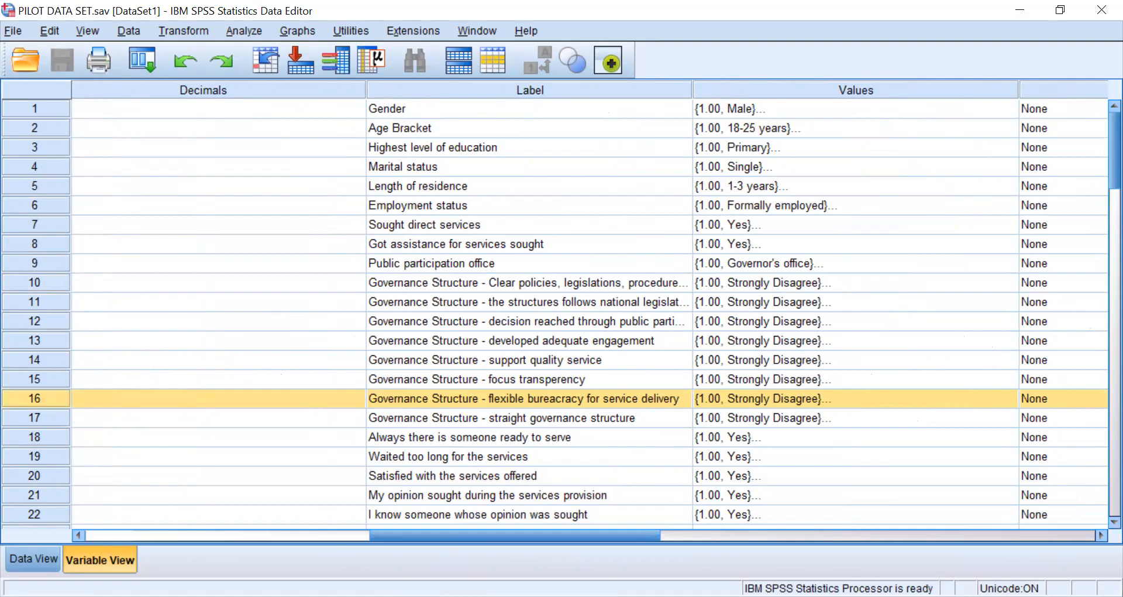
pyautogui.keyDown('shift'); pyautogui.click(38, 417); pyautogui.keyUp('shift')
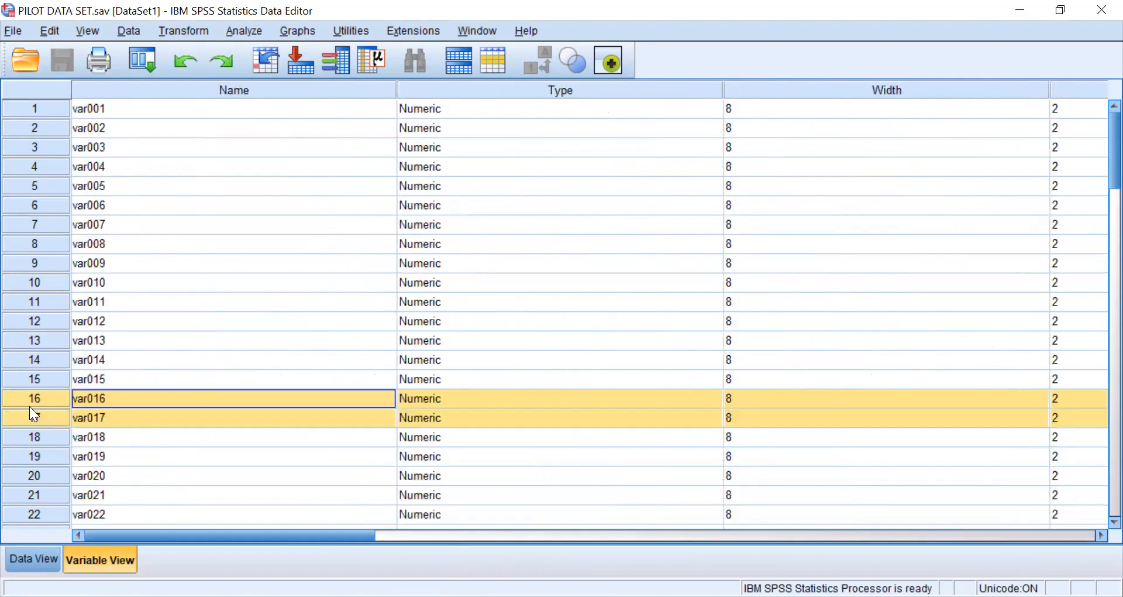
pyautogui.rightClick(24, 399)
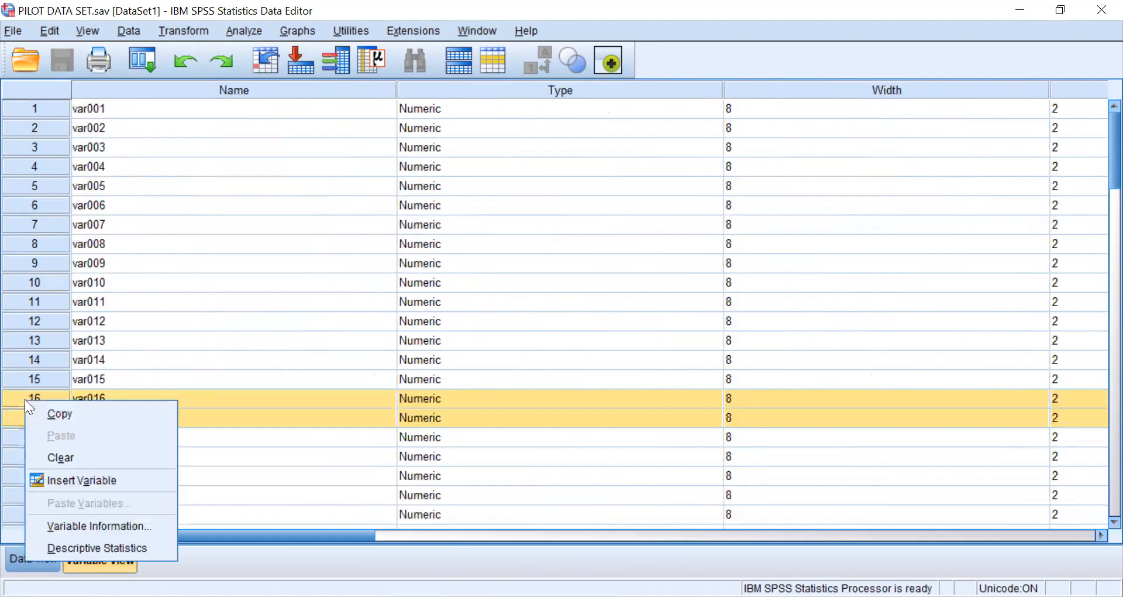
pyautogui.click(64, 459)
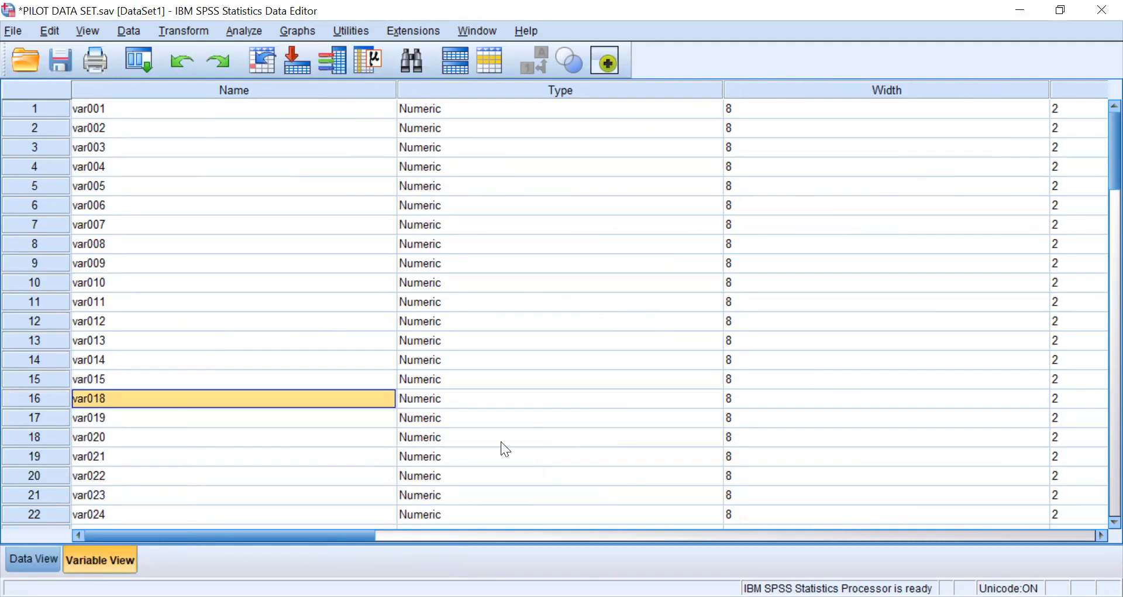
pyautogui.moveTo(316, 536); pyautogui.dragTo(191, 531)
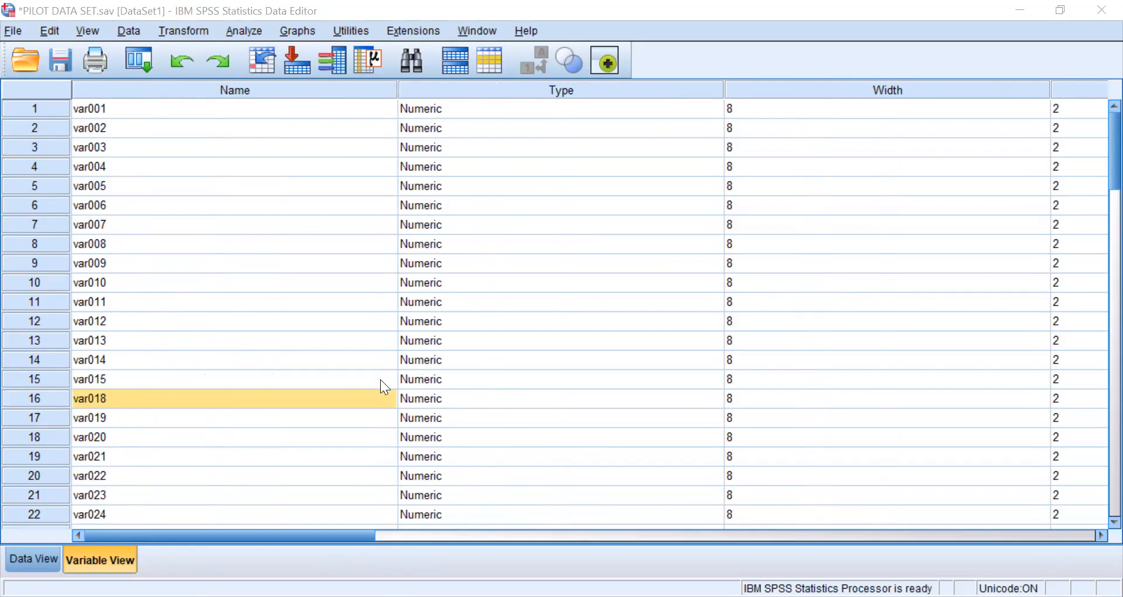
# Rerun the factor analysis with the six remaining Governance Structure items, keeping the existing settings
pyautogui.click(47, 549)
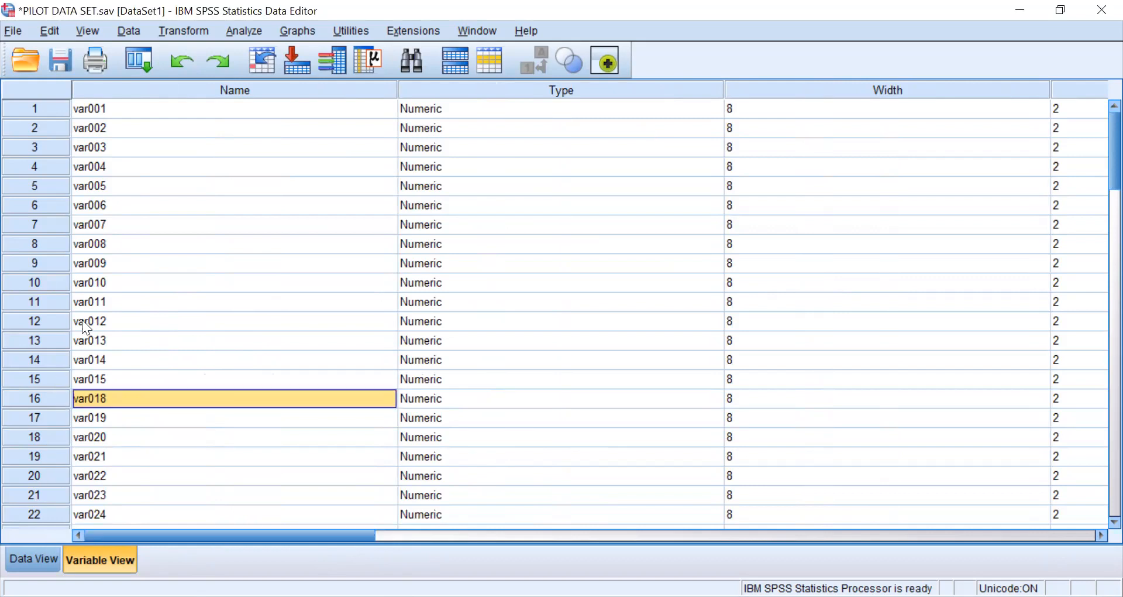
pyautogui.click(25, 552)
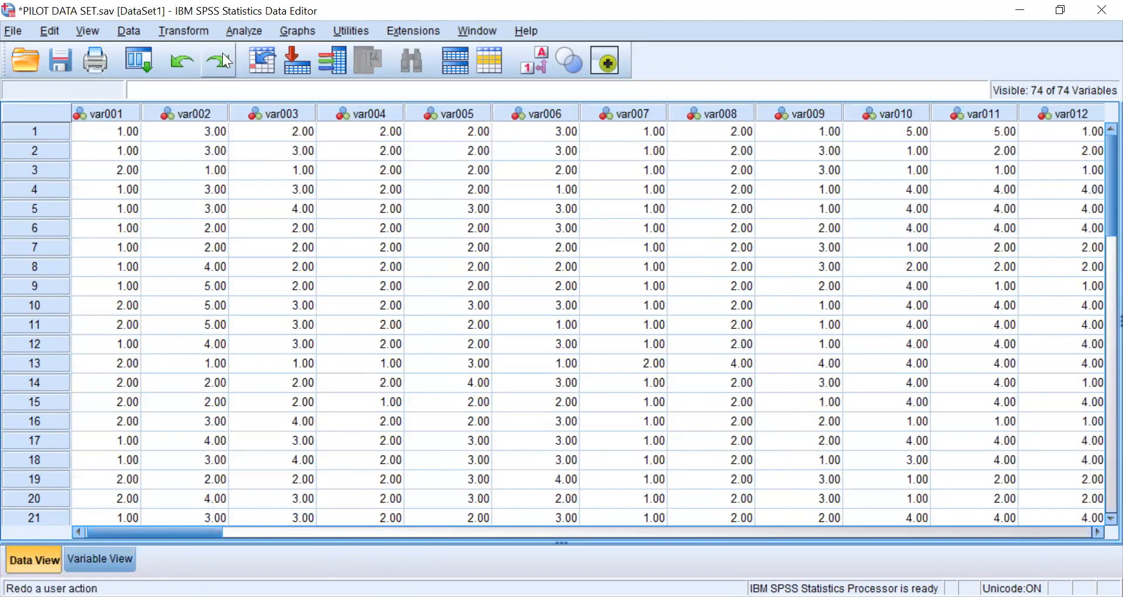
pyautogui.click(235, 30)
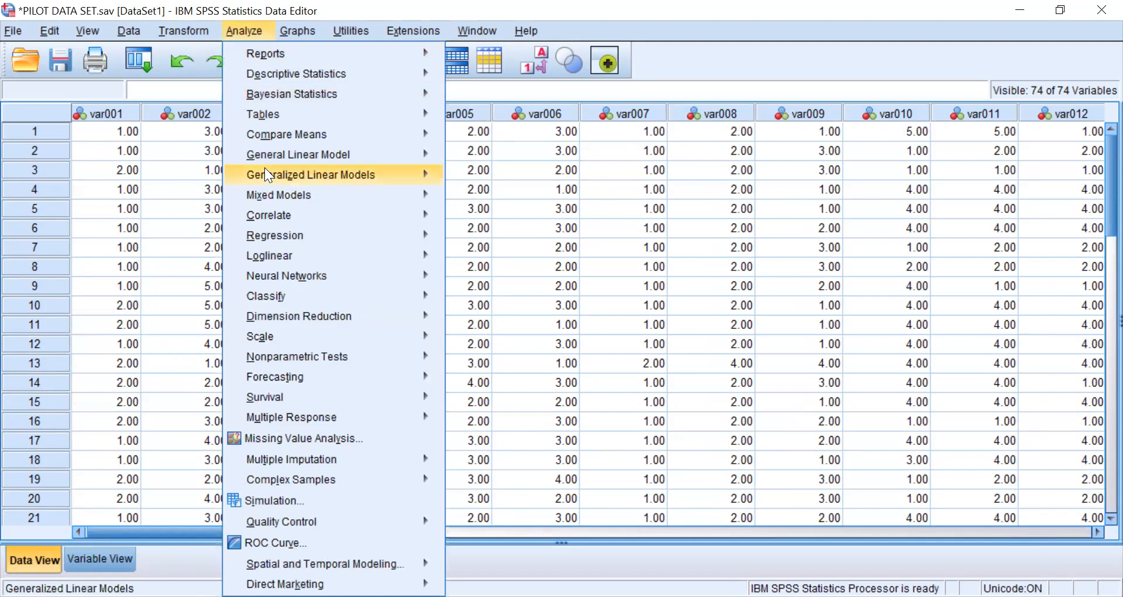
pyautogui.moveTo(288, 316)
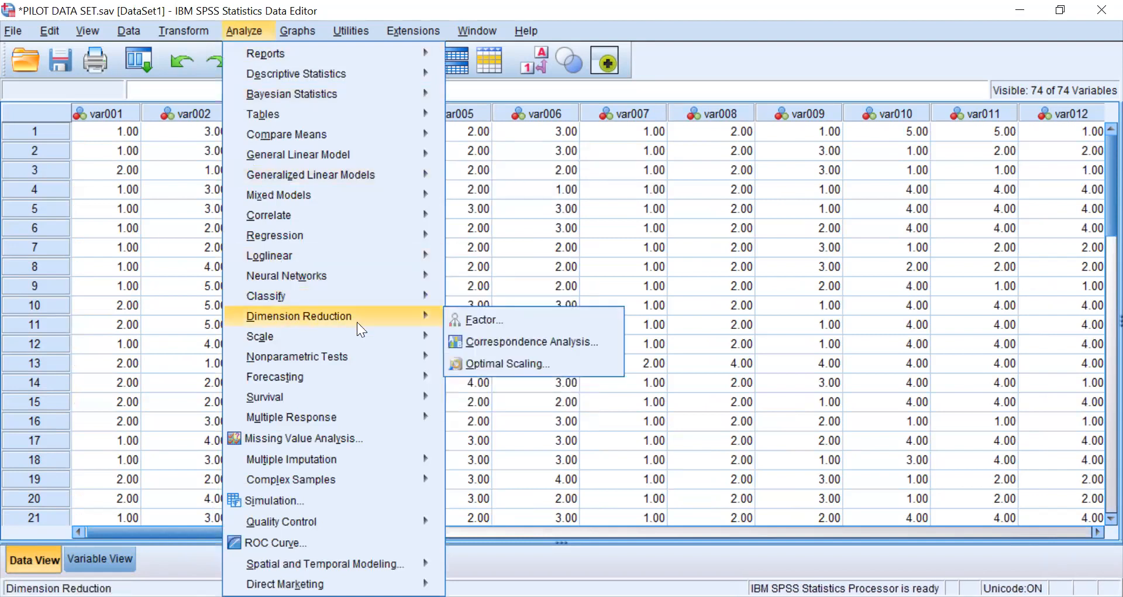
pyautogui.click(479, 320)
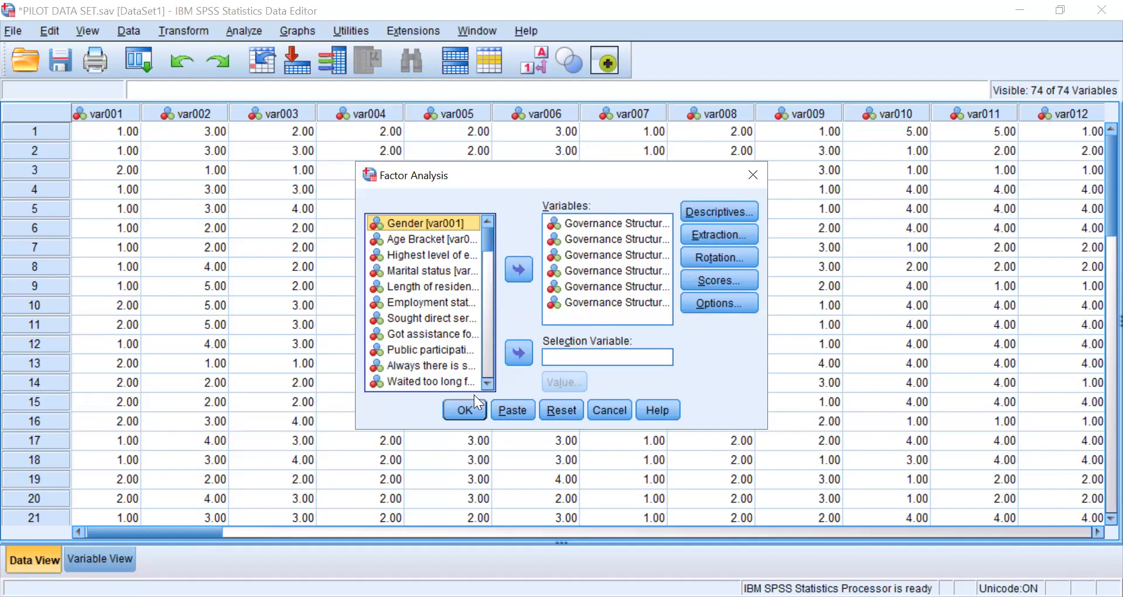
pyautogui.click(467, 409)
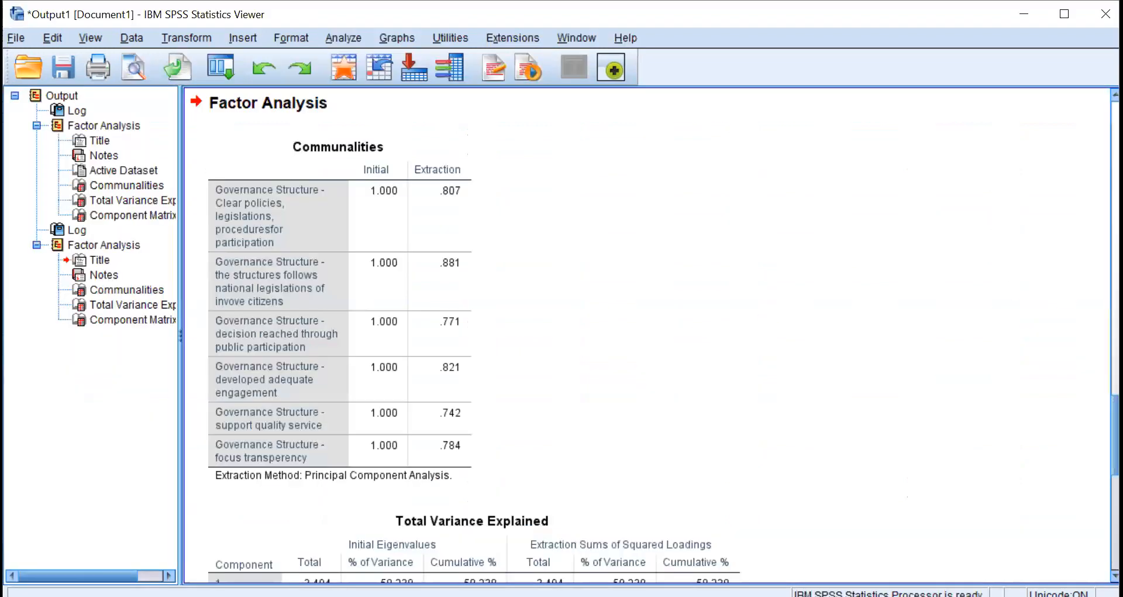
# Examine the total variance explained and the component matrix of the rerun Governance Structure analysis
pyautogui.scroll(-10, 647, 333)
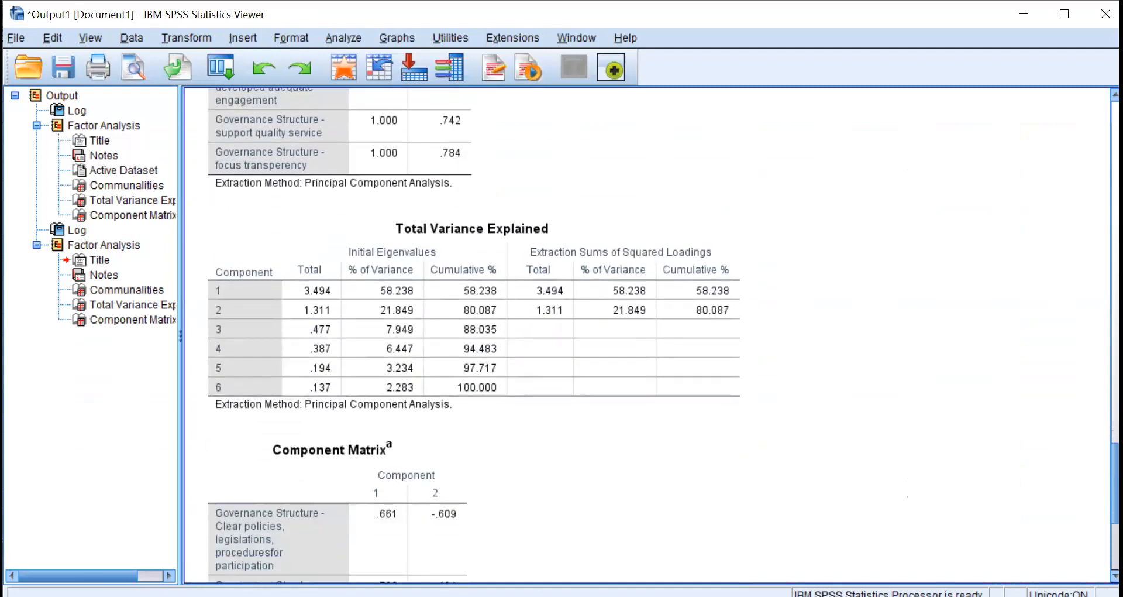
pyautogui.scroll(-1, 648, 333)
pyautogui.scroll(-9, 647, 334)
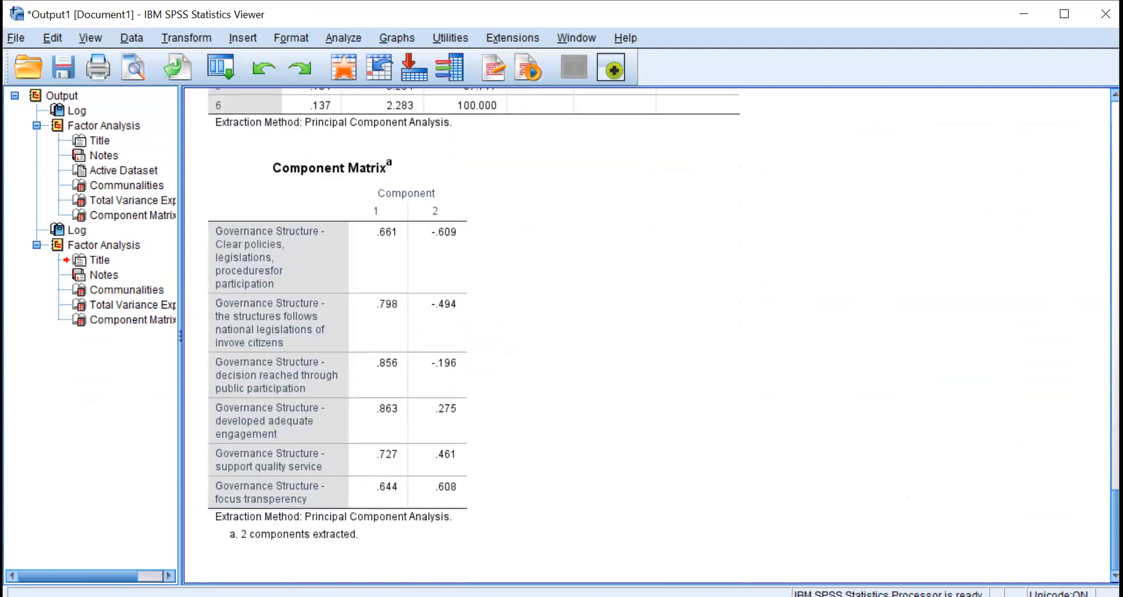
pyautogui.click(408, 274)
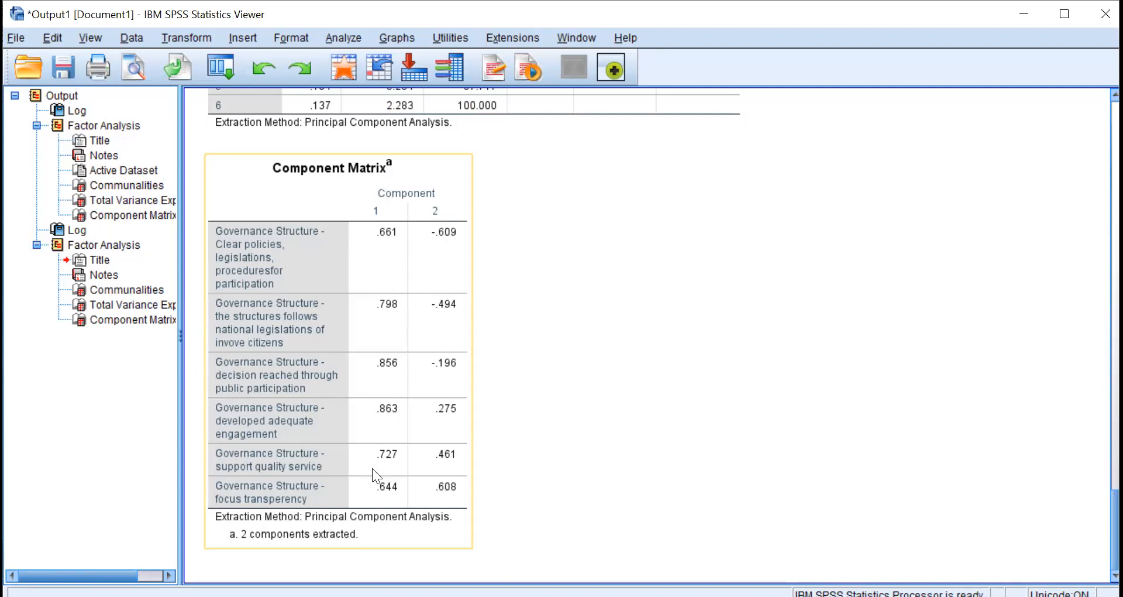
pyautogui.click(901, 91)
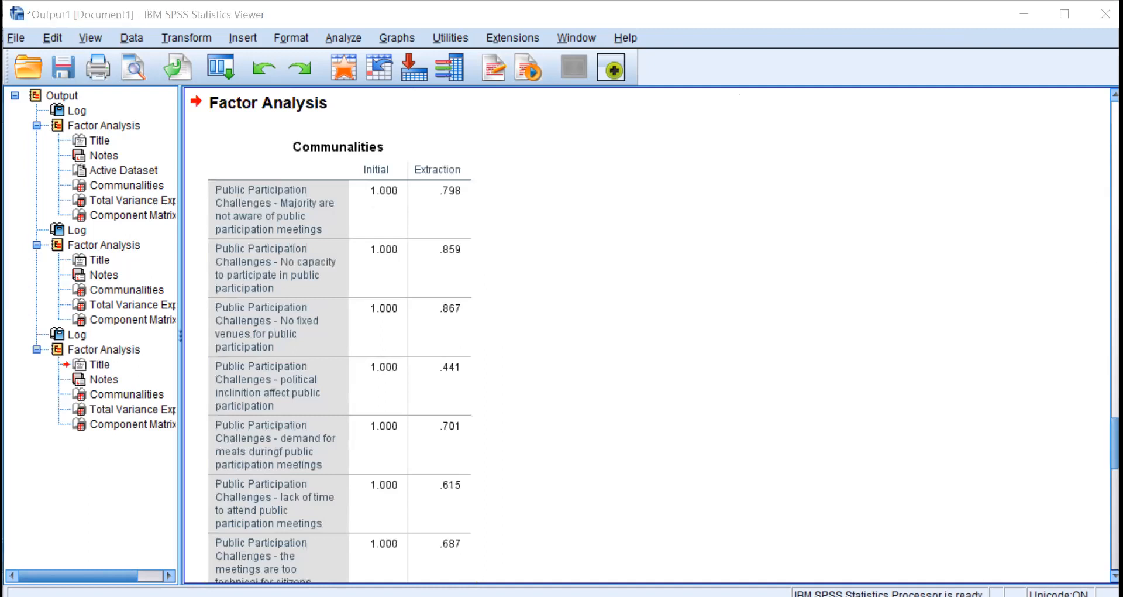
# Examine the component matrix loadings of the Public Participation Challenges items
pyautogui.moveTo(1115, 443); pyautogui.dragTo(1116, 538)
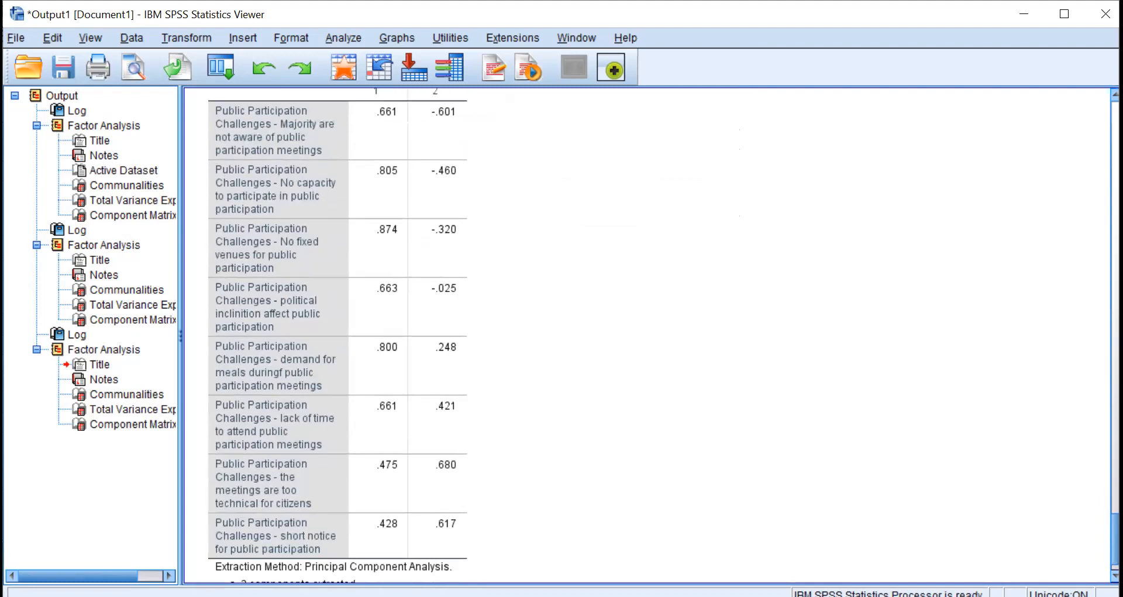
pyautogui.click(395, 166)
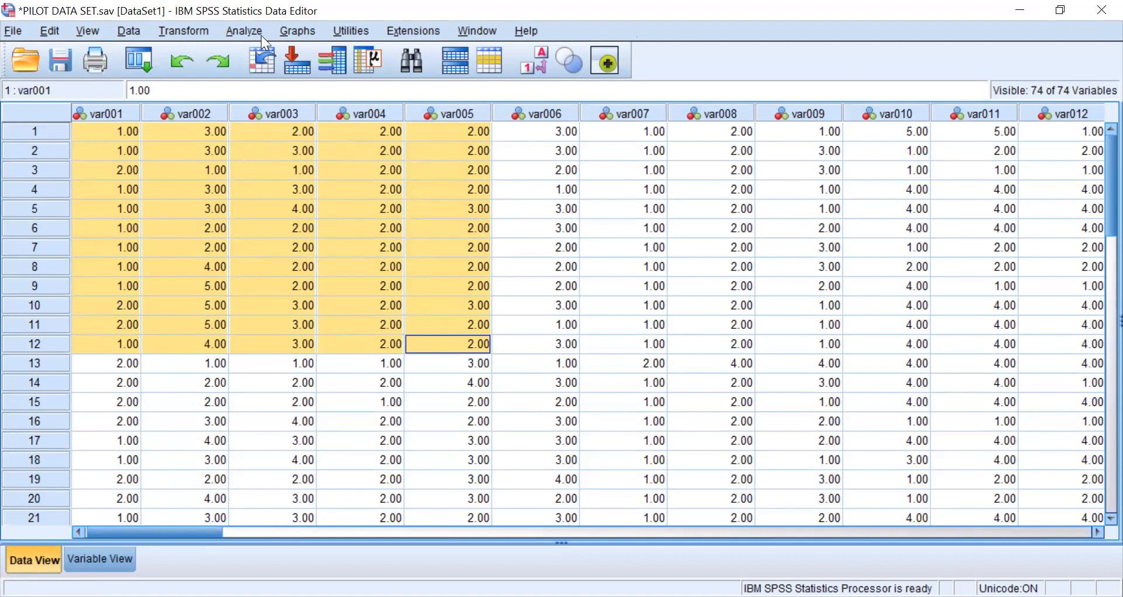
# Return to the variable definitions and narrow the Name, Type, Width and Decimals columns to bring the labels into view
pyautogui.click(101, 557)
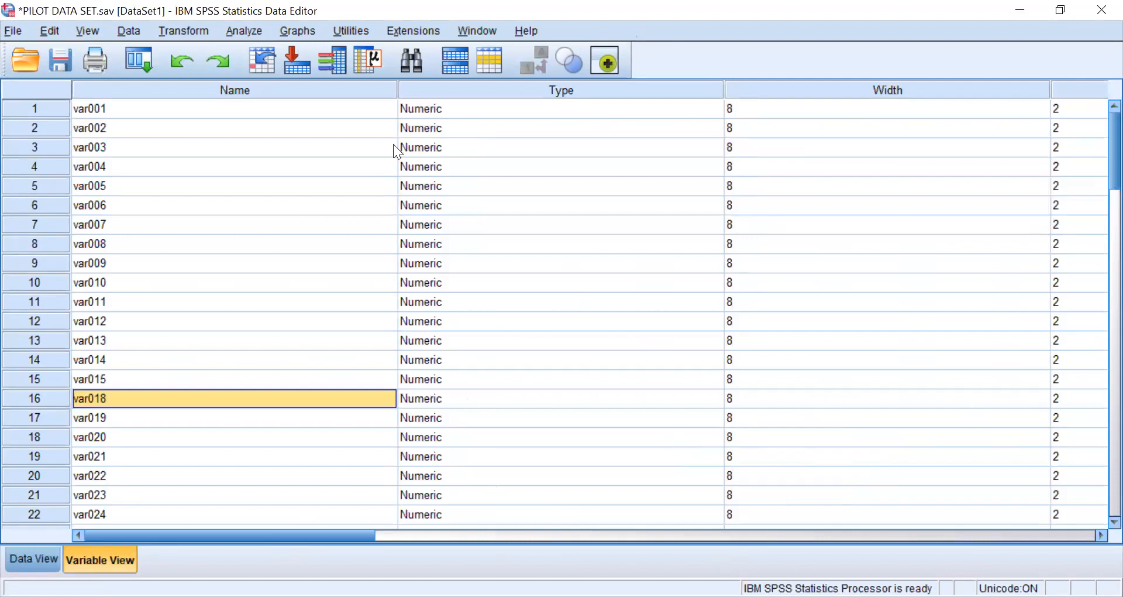
pyautogui.moveTo(396, 90); pyautogui.dragTo(120, 90)
pyautogui.moveTo(445, 86); pyautogui.dragTo(222, 110)
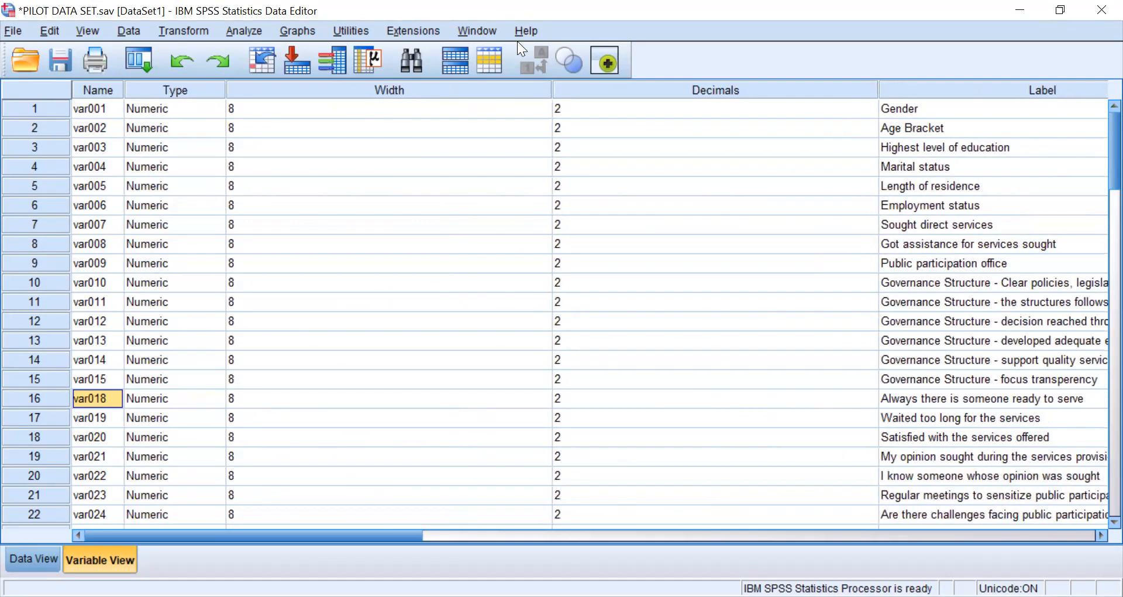
pyautogui.moveTo(549, 91); pyautogui.dragTo(385, 117)
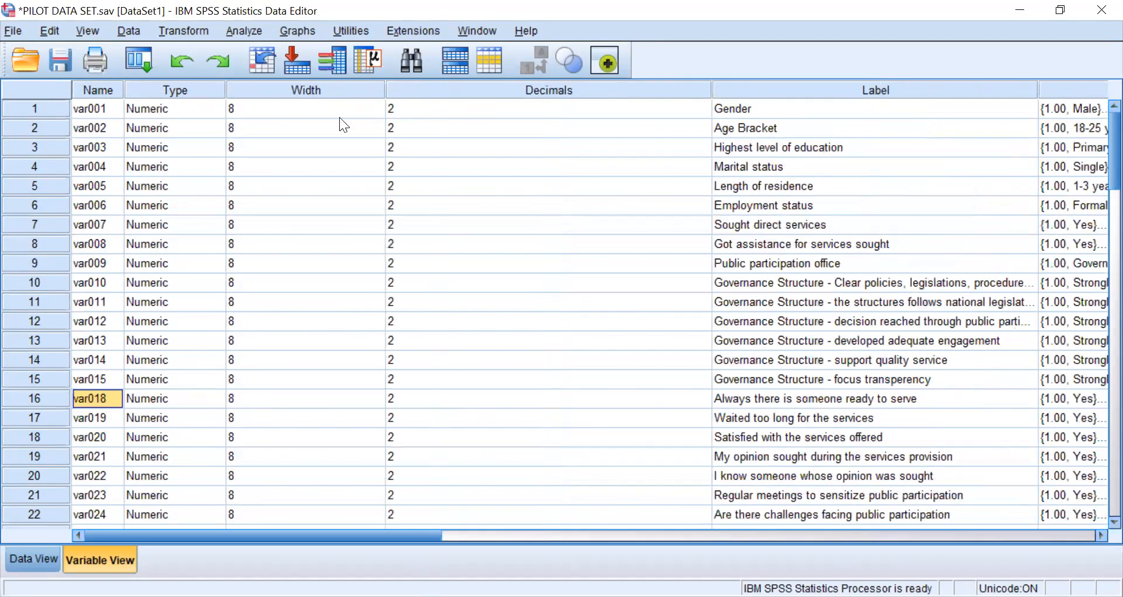
pyautogui.moveTo(282, 120); pyautogui.dragTo(285, 120)
pyautogui.moveTo(608, 88); pyautogui.dragTo(326, 157)
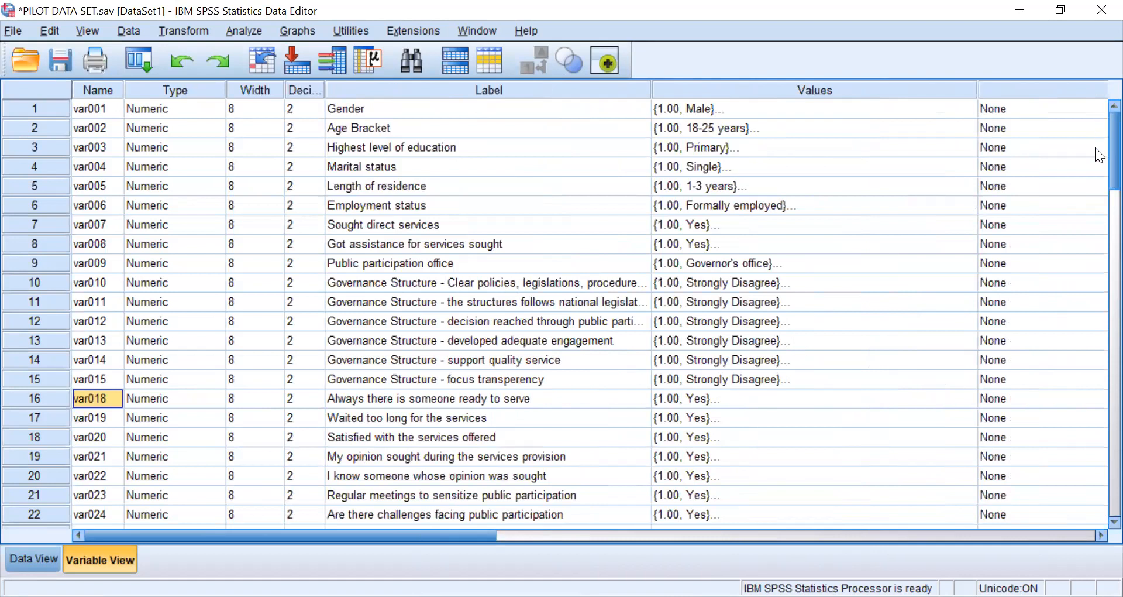
# Try deleting the Public Participation Challenges item var031 about meetings being too technical, and undo the deletion
pyautogui.scroll(-5, 1095, 160)
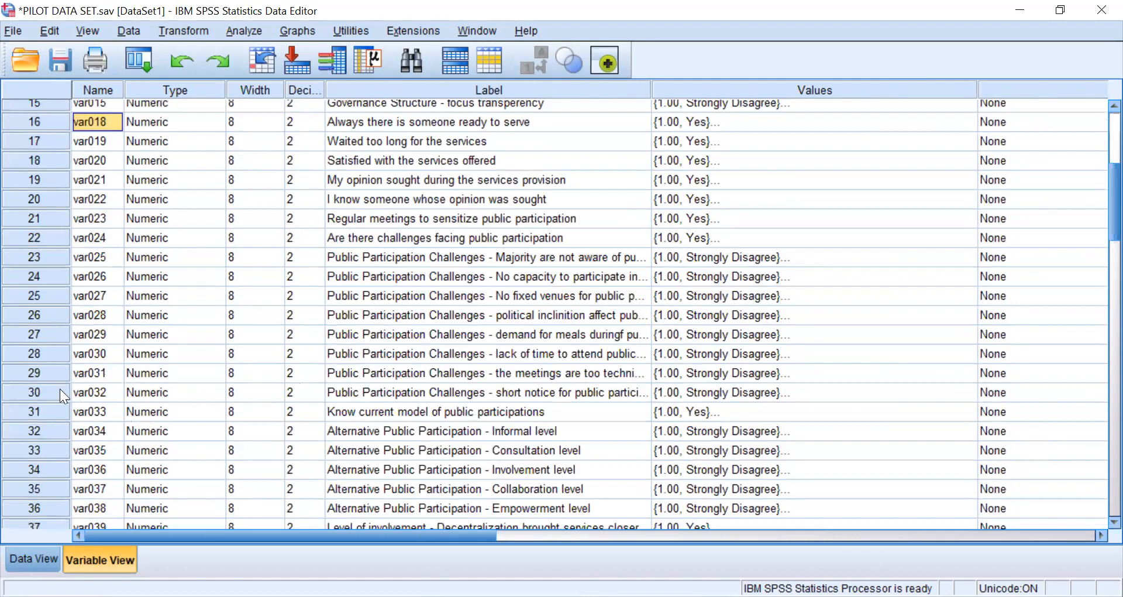
pyautogui.moveTo(20, 391); pyautogui.dragTo(18, 377)
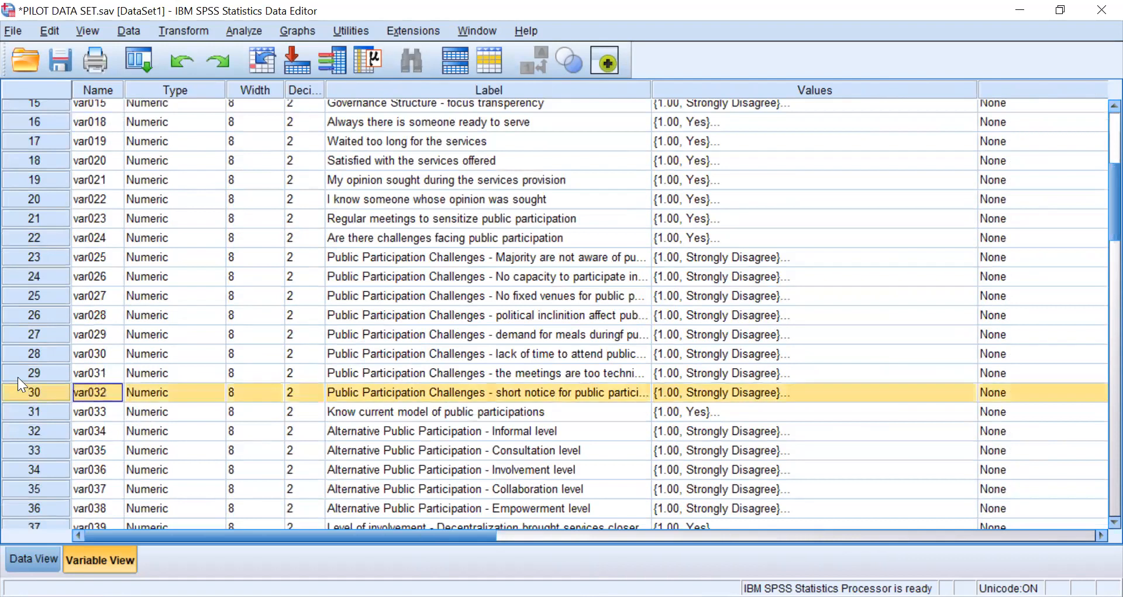
pyautogui.rightClick(65, 379)
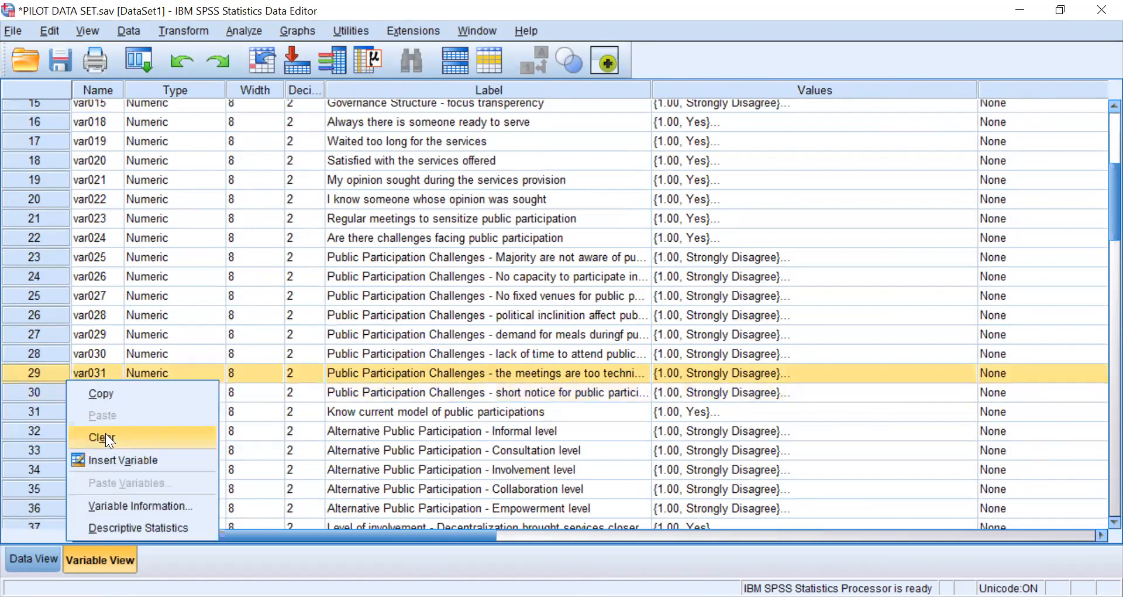
pyautogui.click(106, 434)
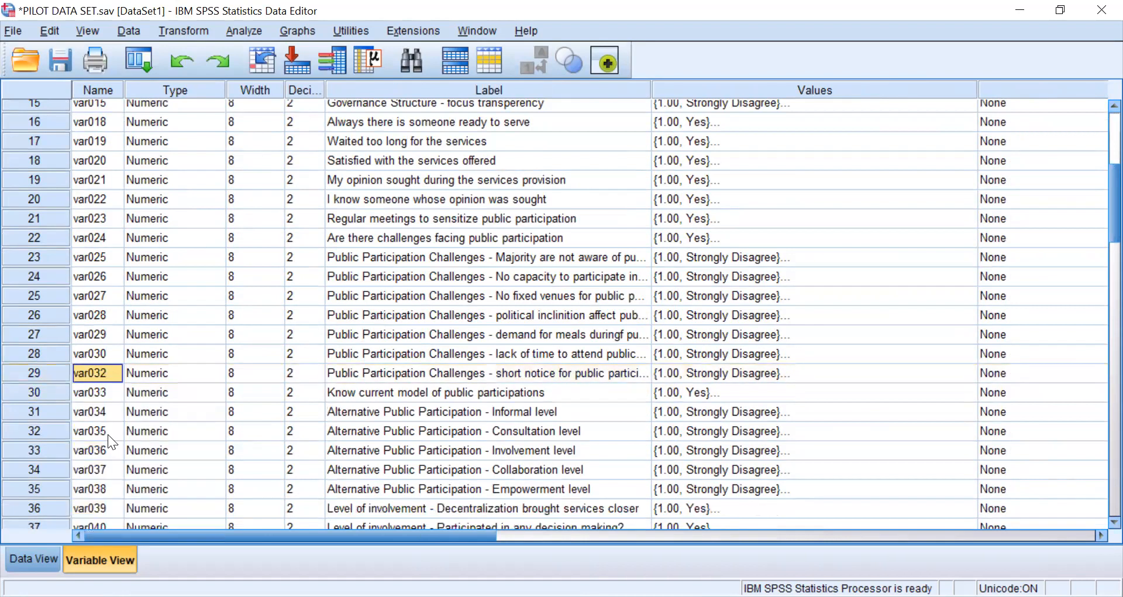
pyautogui.click(176, 52)
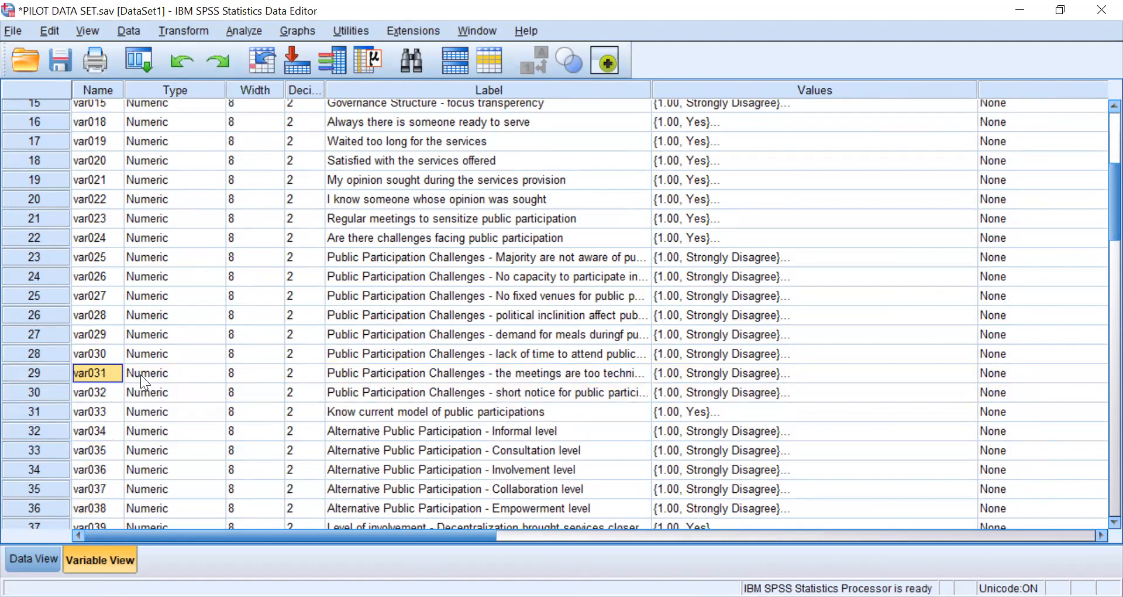
# Delete the last two Public Participation Challenges items, var031 and var032, from the variable definitions
pyautogui.moveTo(38, 390); pyautogui.dragTo(37, 376)
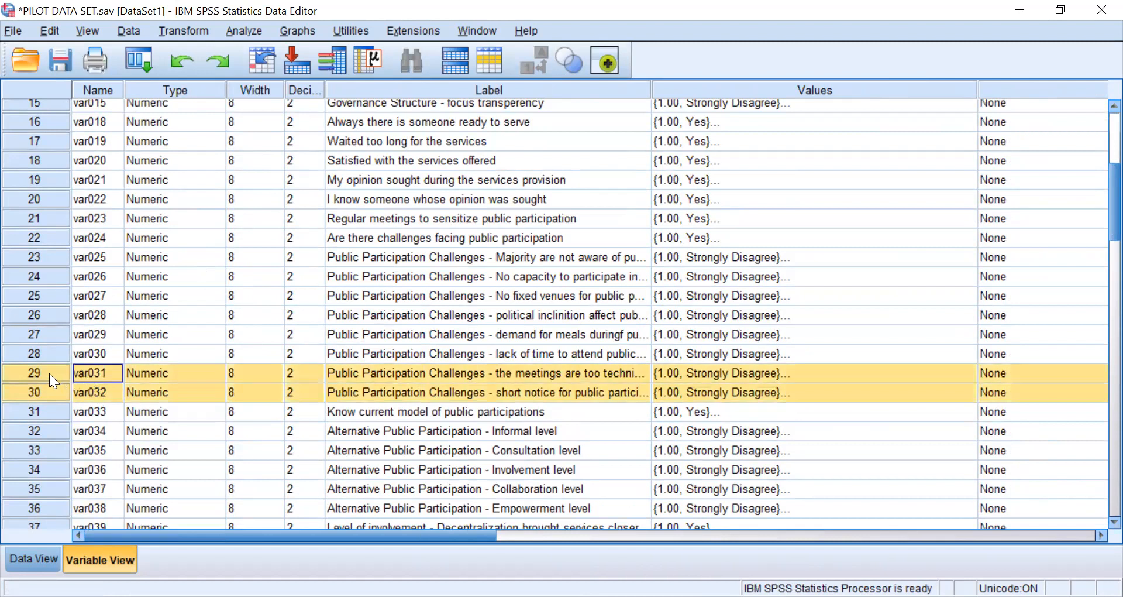
pyautogui.rightClick(50, 376)
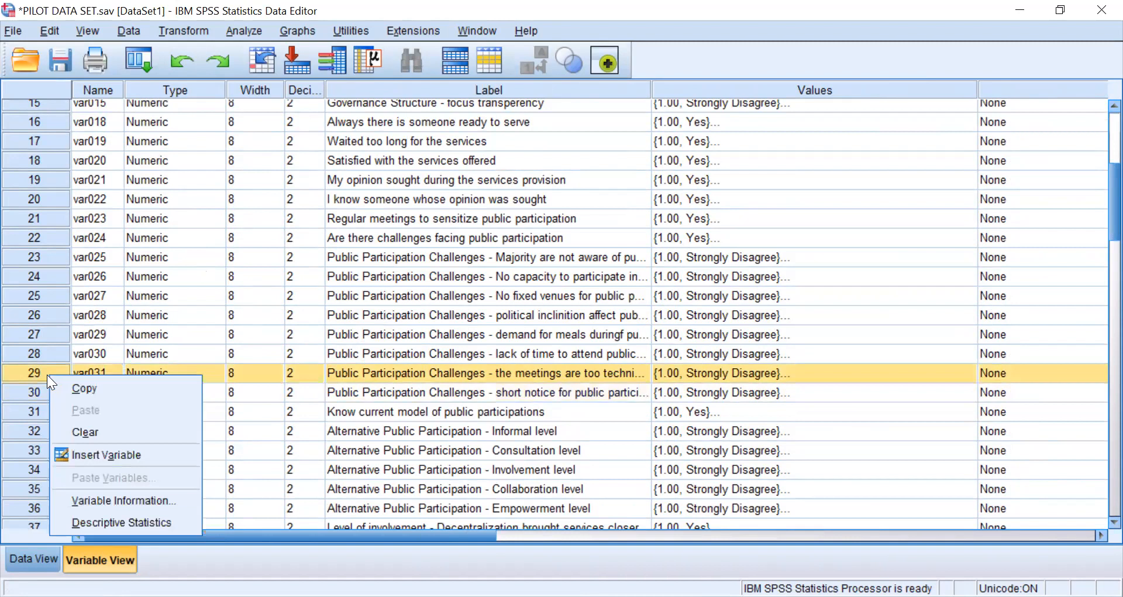
pyautogui.click(76, 431)
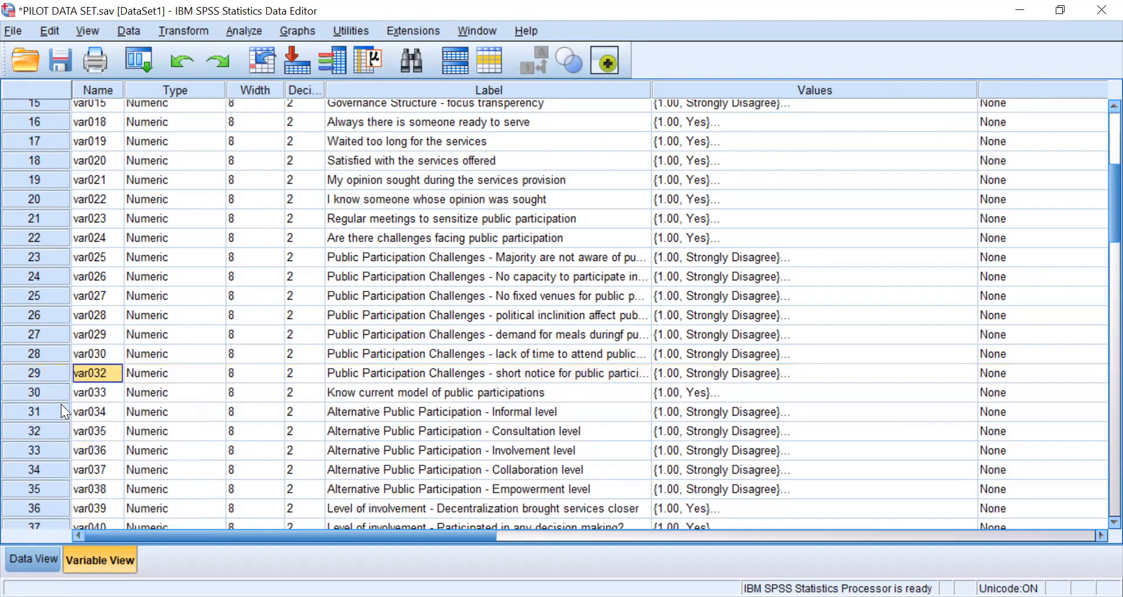
pyautogui.click(18, 372)
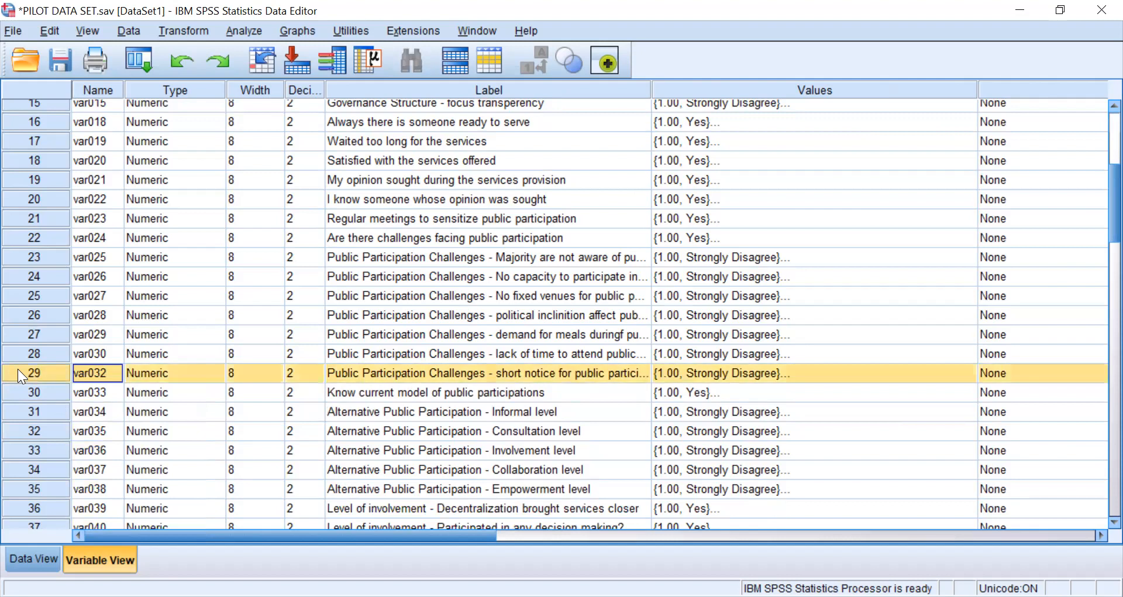
pyautogui.rightClick(40, 368)
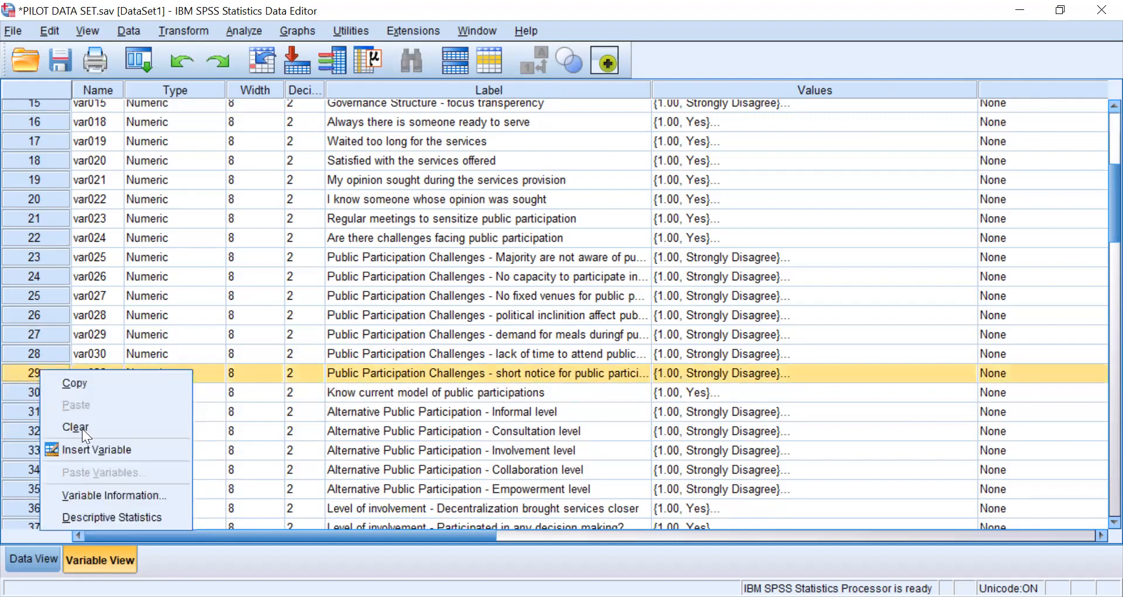
pyautogui.press('Return')
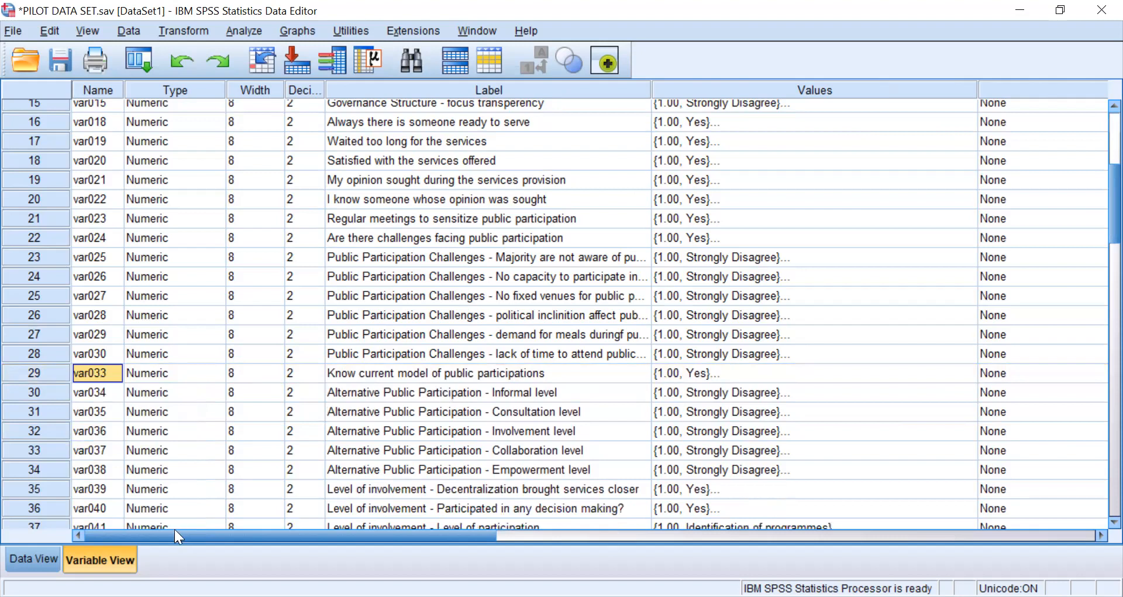
# Return to the data and remove all six Public Participation Challenges items from the Factor Analysis variables
pyautogui.click(34, 560)
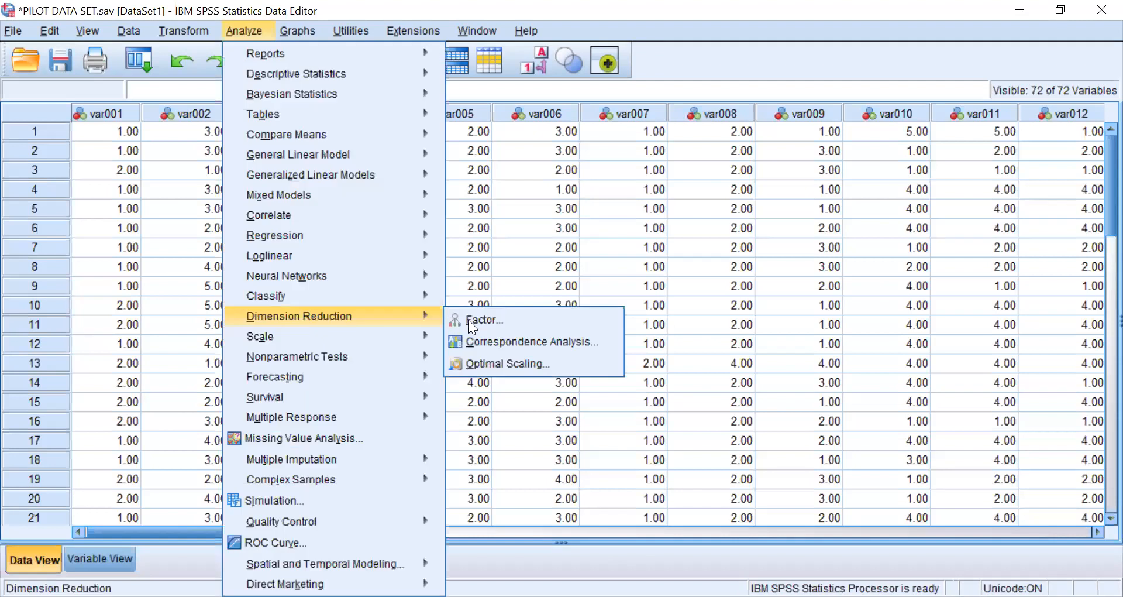
pyautogui.click(468, 319)
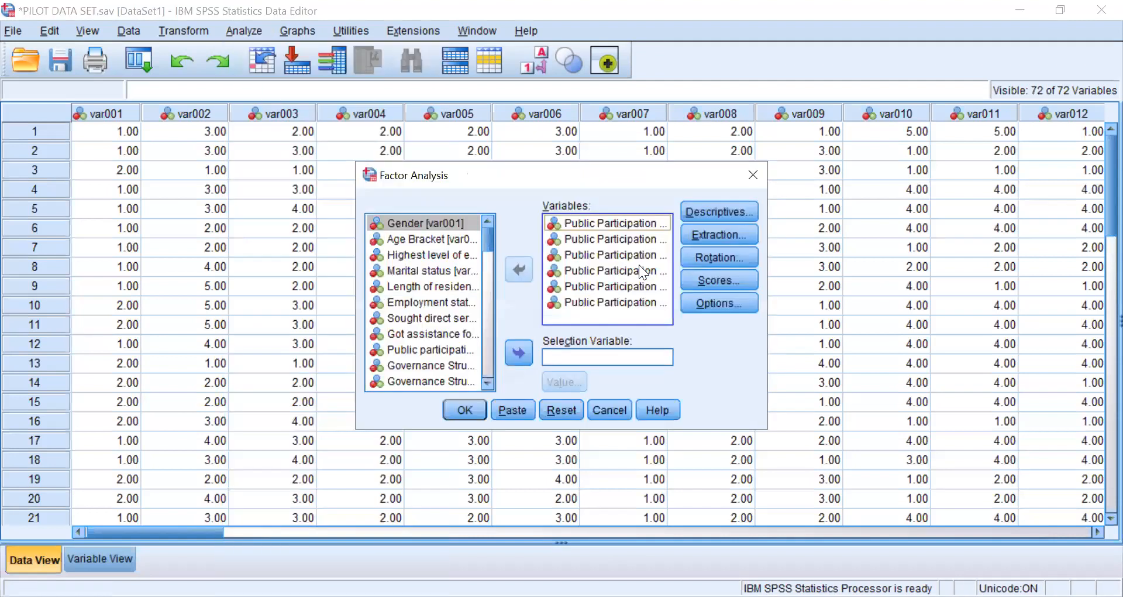
pyautogui.moveTo(614, 251); pyautogui.dragTo(614, 270)
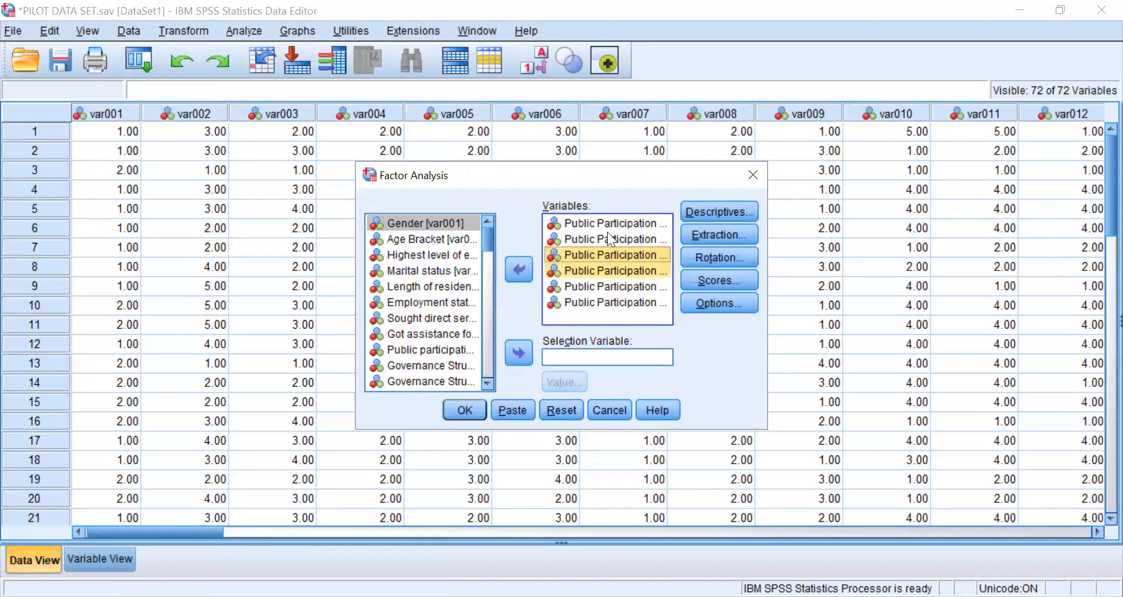
pyautogui.moveTo(604, 222); pyautogui.dragTo(603, 220)
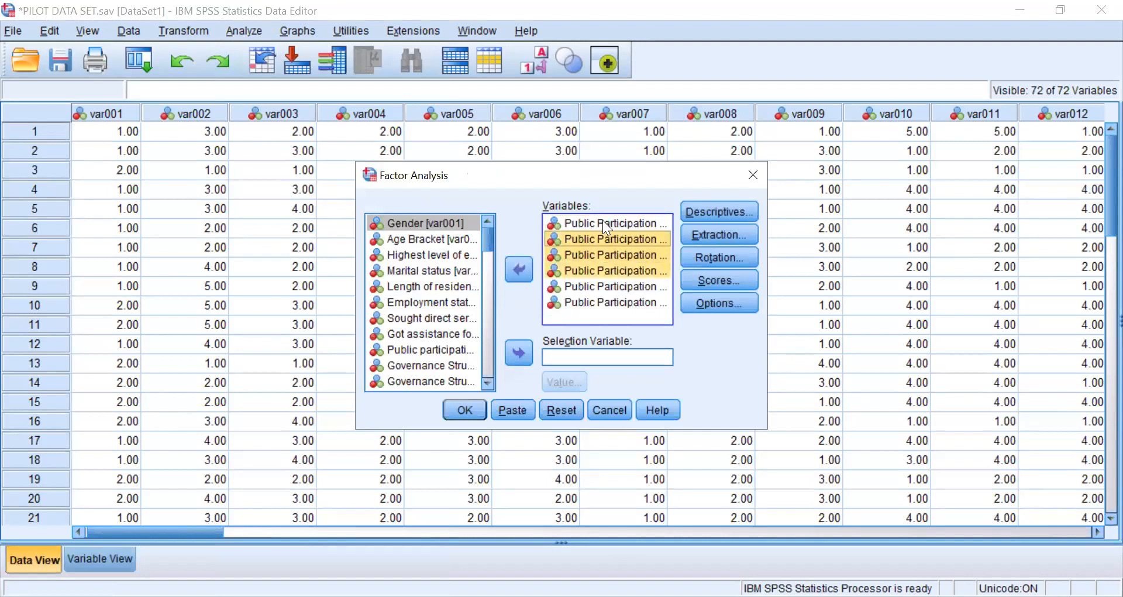
pyautogui.keyDown('ctrl'); pyautogui.click(619, 281); pyautogui.keyUp('ctrl')
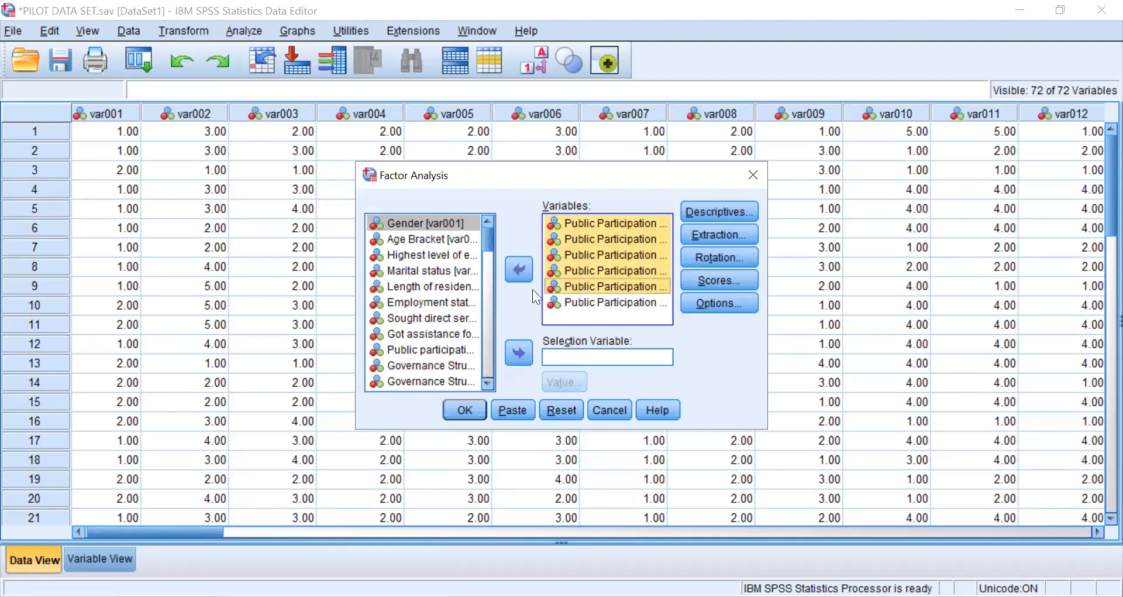
pyautogui.hotkey('shift', 'Down')
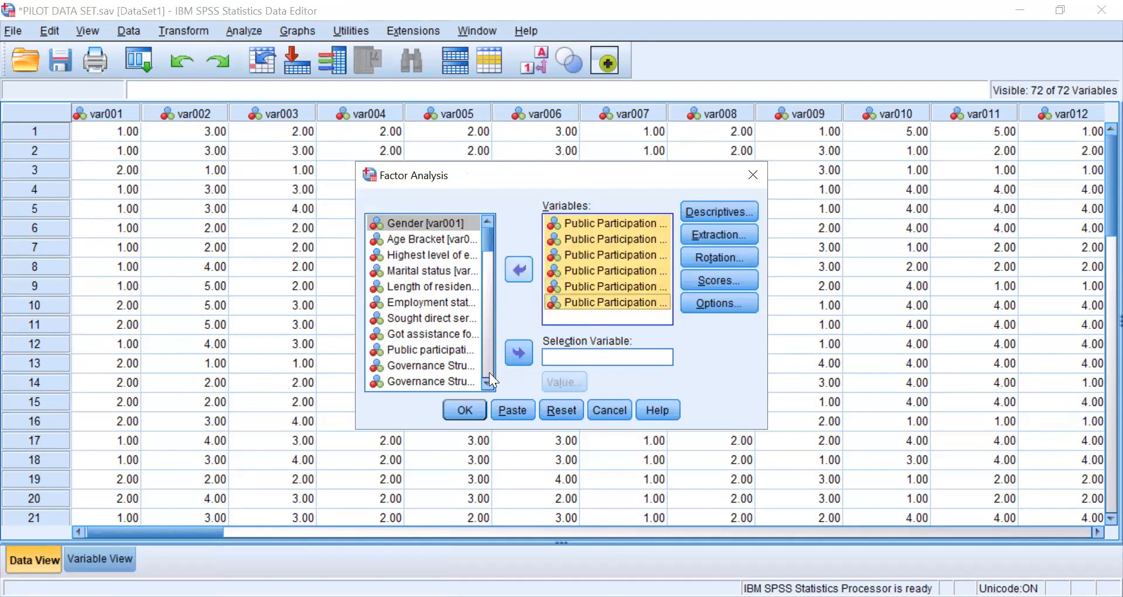
pyautogui.click(521, 272)
pyautogui.moveTo(485, 267); pyautogui.dragTo(495, 291)
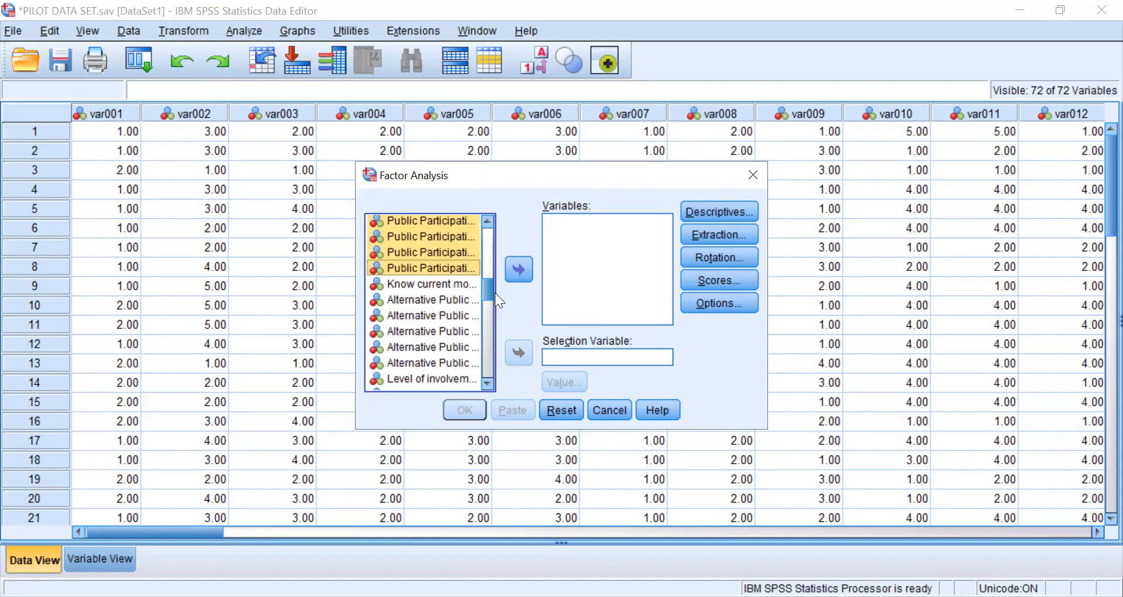
pyautogui.keyDown('ctrl'); pyautogui.click(426, 299); pyautogui.keyUp('ctrl')
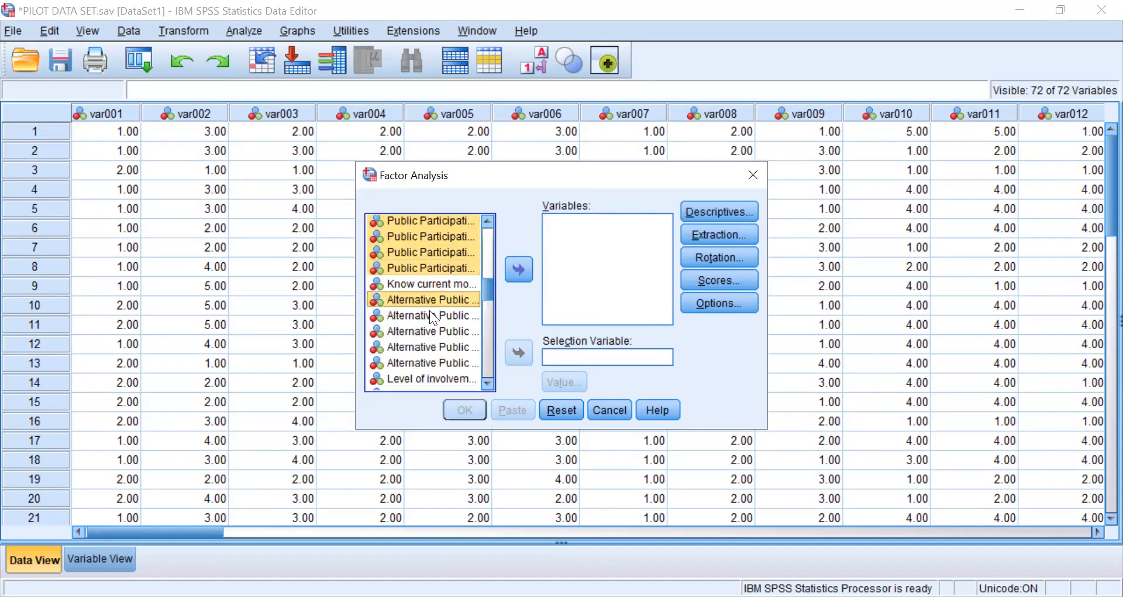
pyautogui.keyDown('ctrl'); pyautogui.click(430, 315); pyautogui.keyUp('ctrl')
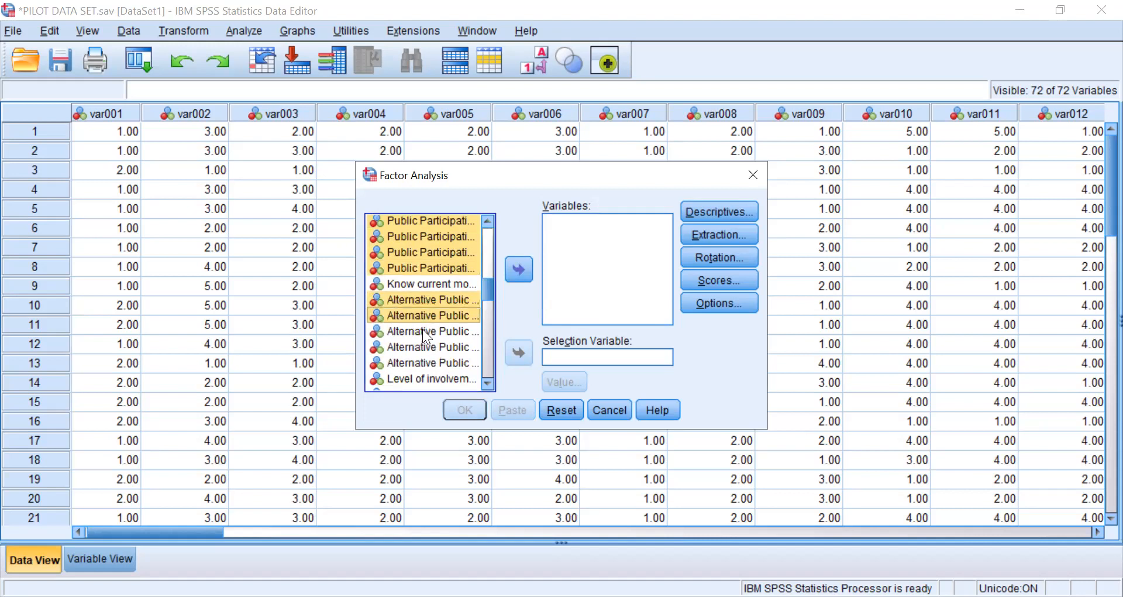
pyautogui.keyDown('ctrl'); pyautogui.click(421, 330); pyautogui.keyUp('ctrl')
pyautogui.keyDown('ctrl'); pyautogui.click(422, 346); pyautogui.keyUp('ctrl')
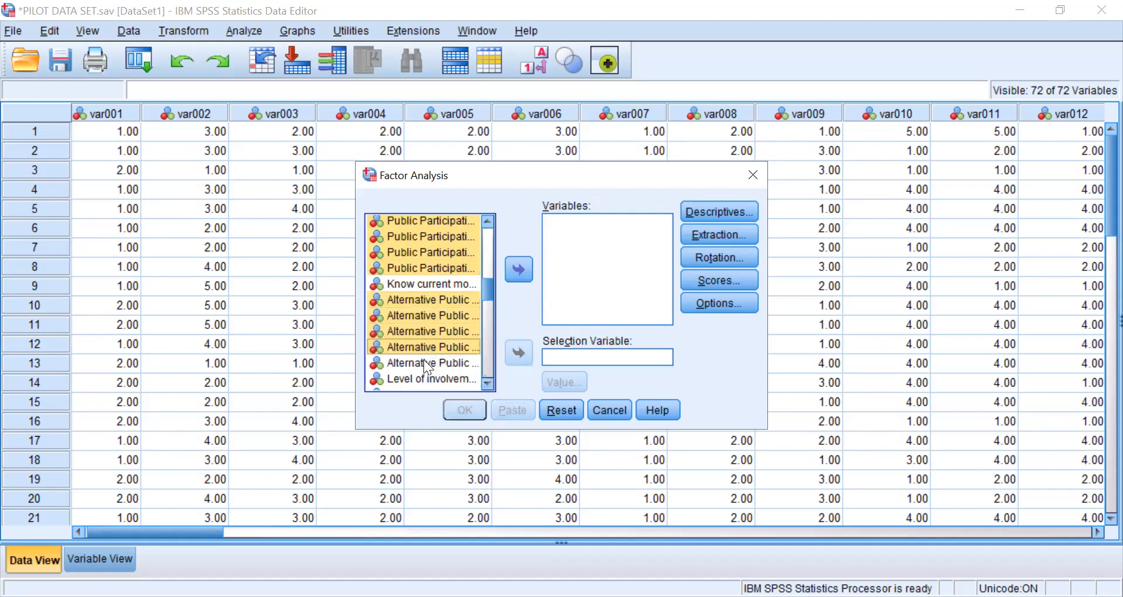
pyautogui.keyDown('ctrl'); pyautogui.click(423, 363); pyautogui.keyUp('ctrl')
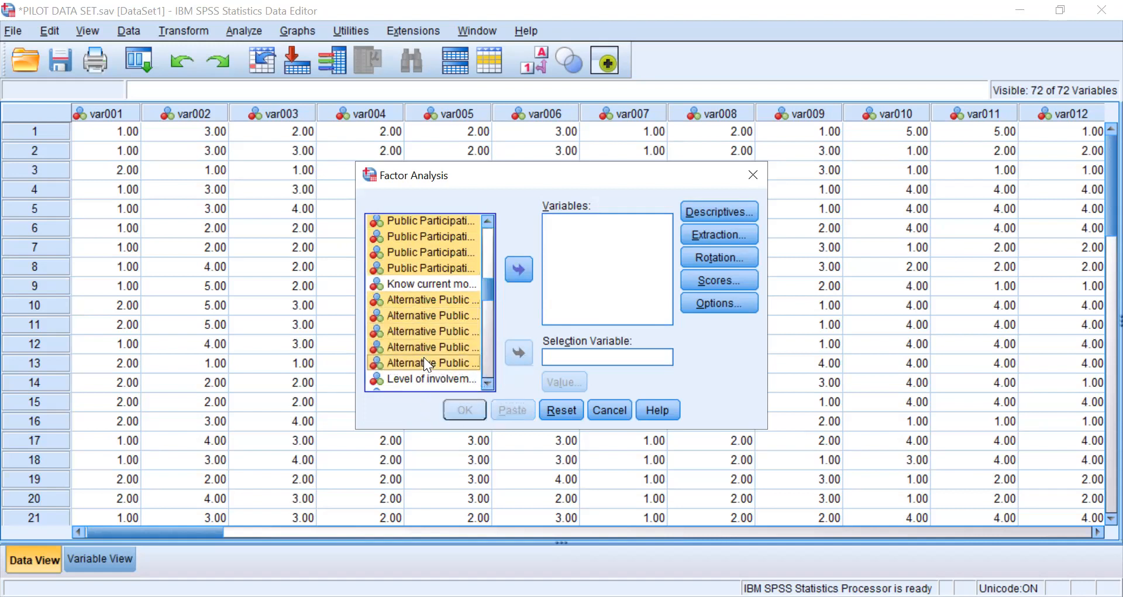
pyautogui.click(517, 269)
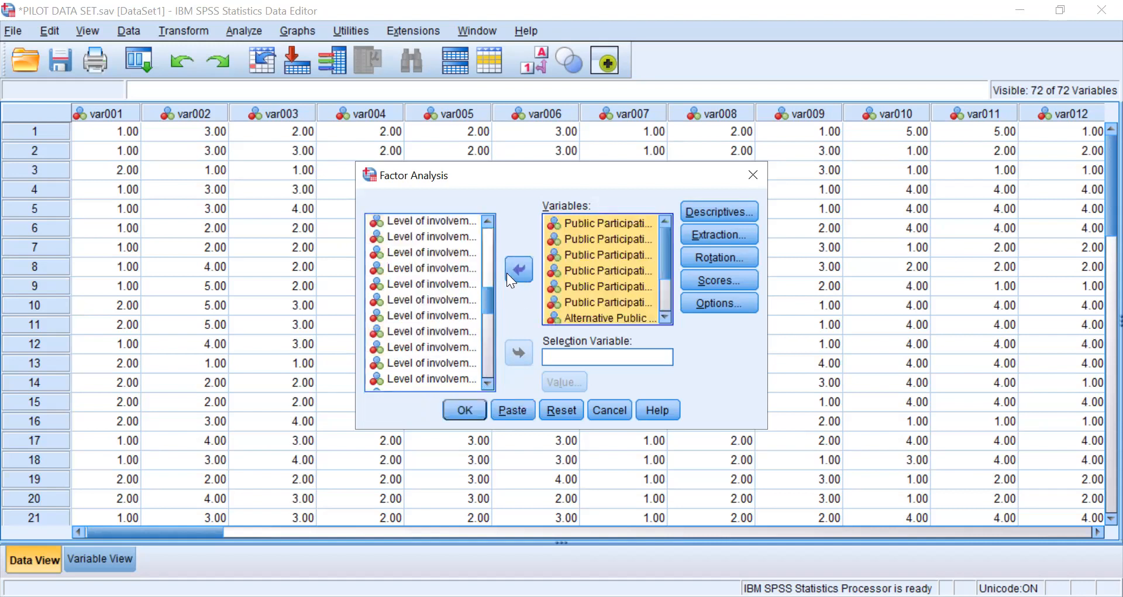
pyautogui.click(519, 269)
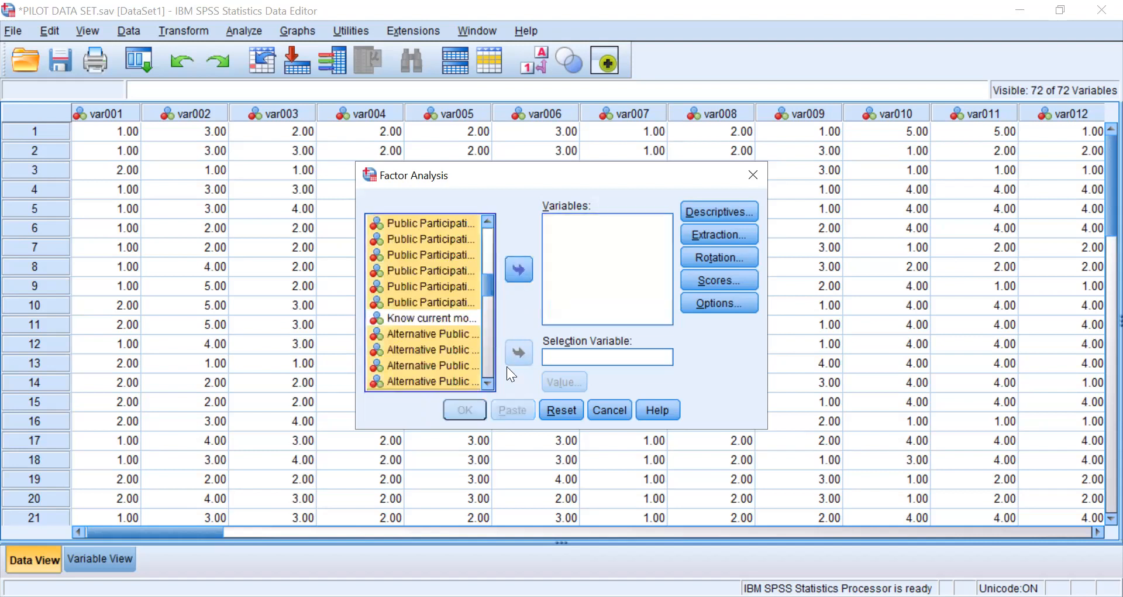
pyautogui.click(448, 282)
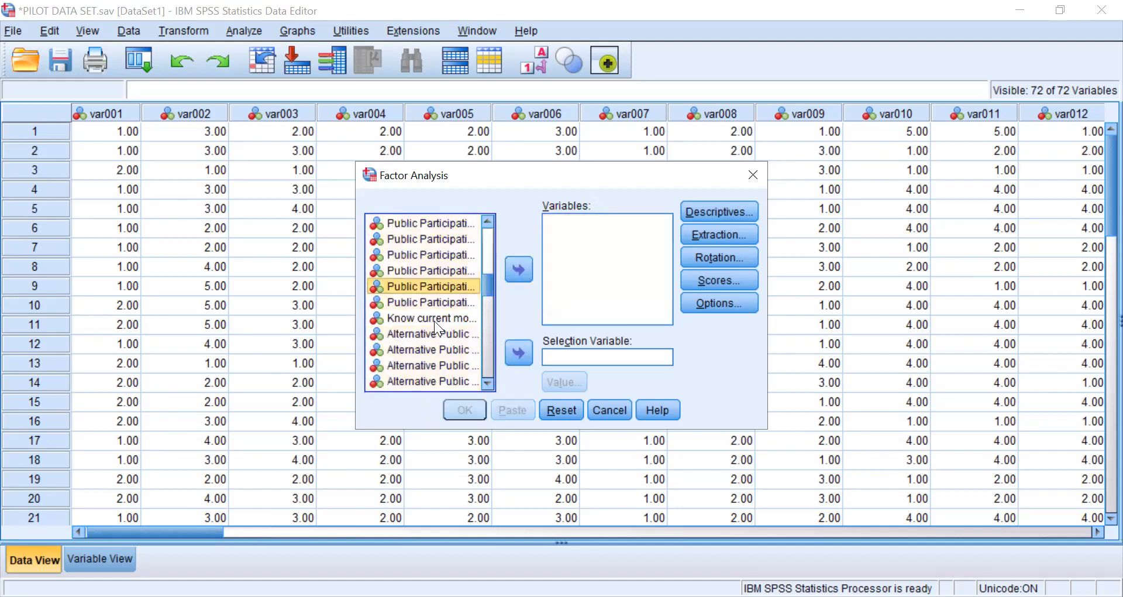
# Run the factor analysis on the five Alternative Public Participation items, Informal to Empowerment level, keeping the existing settings
pyautogui.click(431, 332)
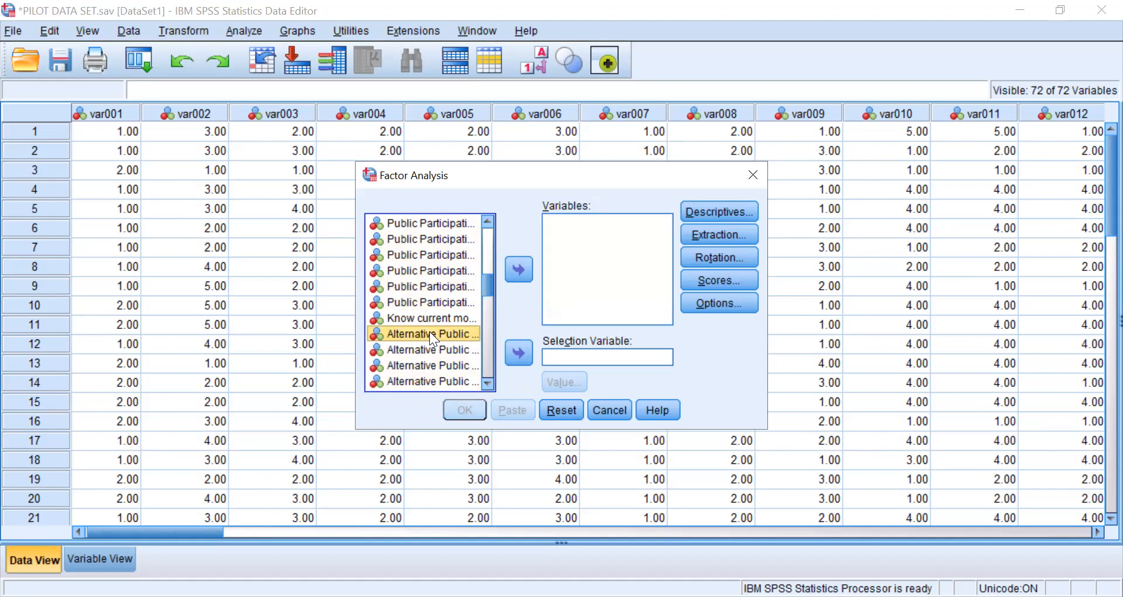
pyautogui.keyDown('shift'); pyautogui.click(434, 348); pyautogui.keyUp('shift')
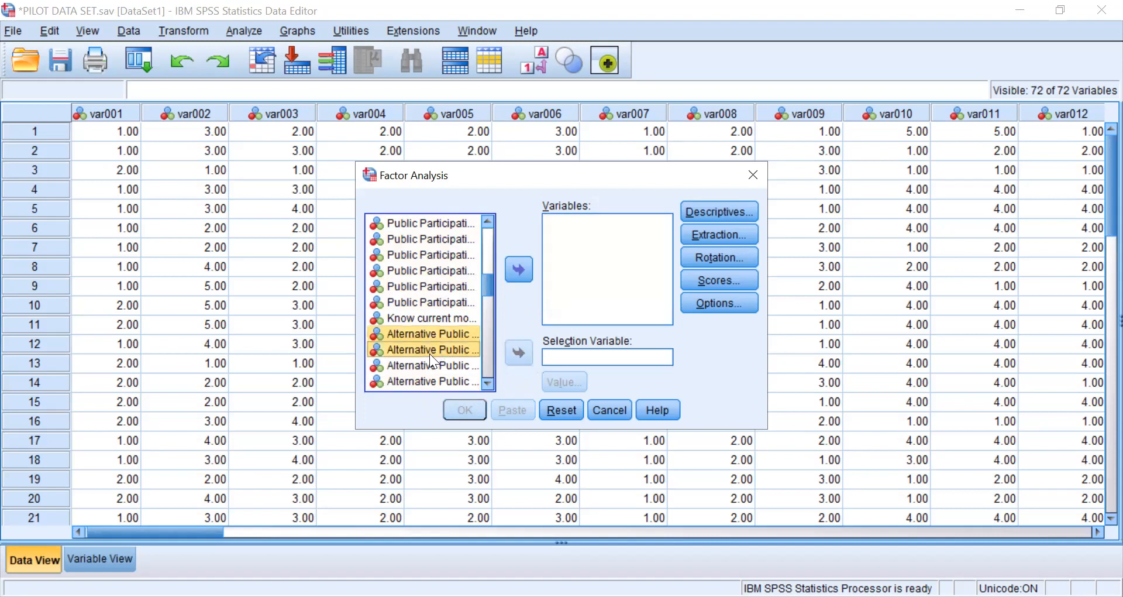
pyautogui.keyDown('shift'); pyautogui.click(409, 364); pyautogui.keyUp('shift')
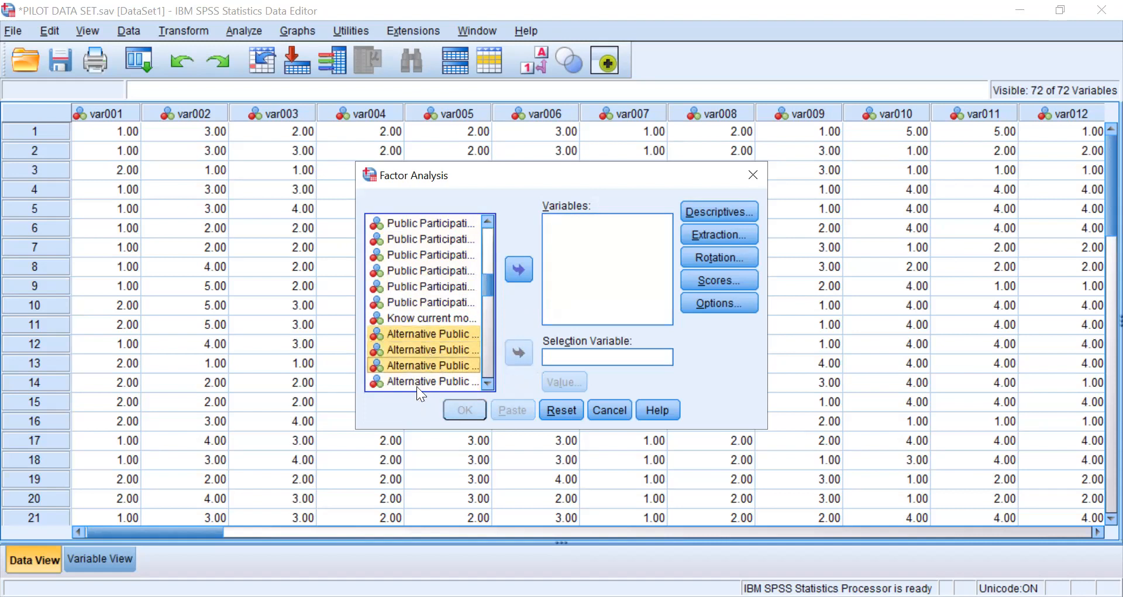
pyautogui.keyDown('shift'); pyautogui.click(414, 380); pyautogui.keyUp('shift')
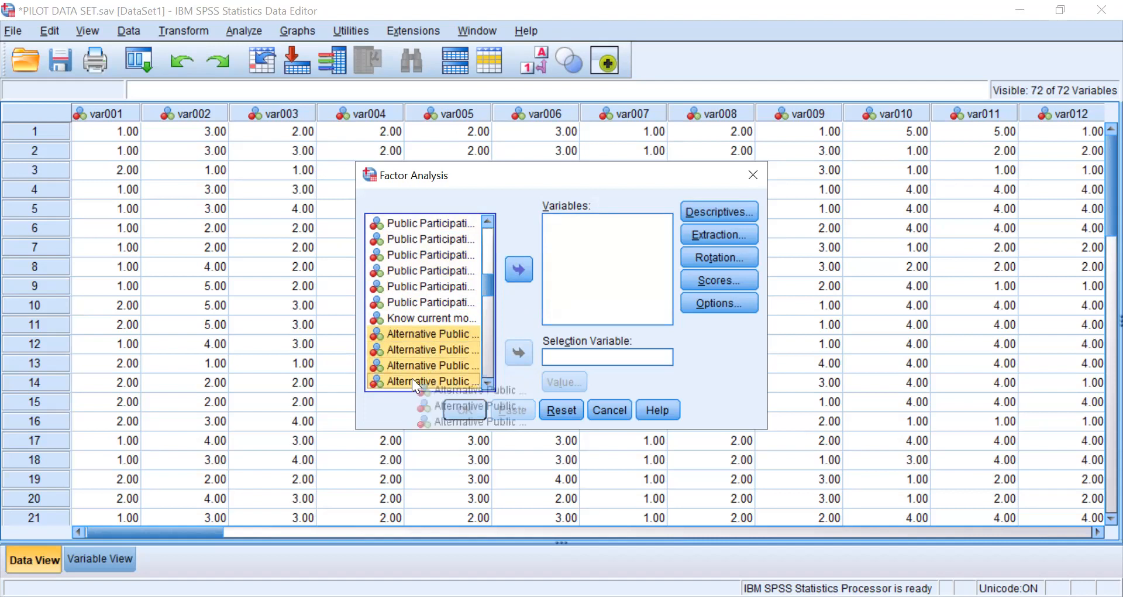
pyautogui.click(489, 382)
pyautogui.click(488, 383)
pyautogui.click(487, 383)
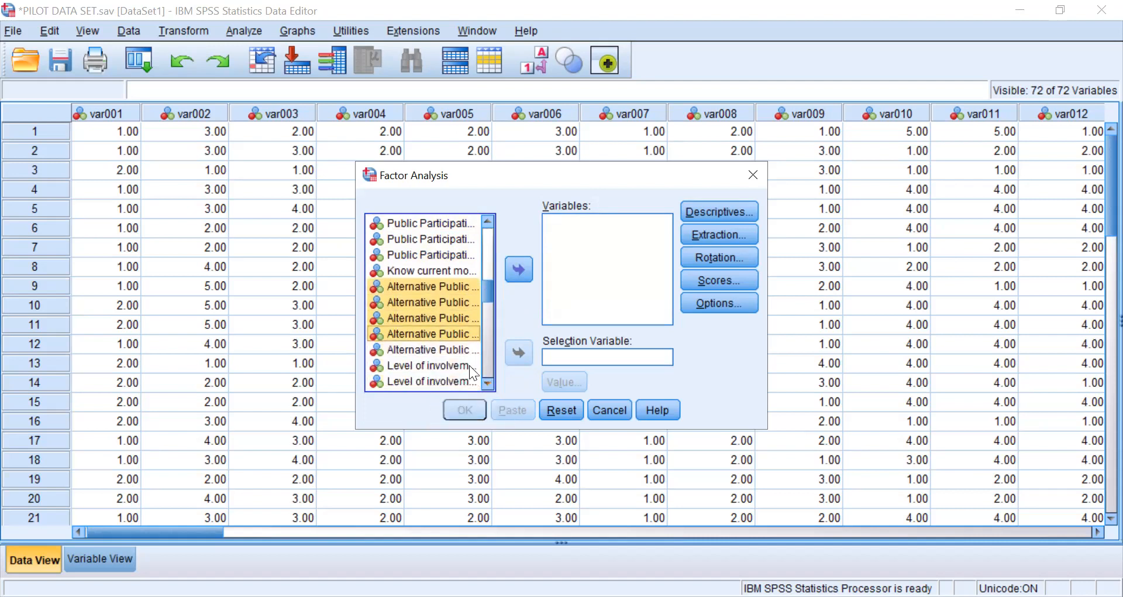
pyautogui.keyDown('shift'); pyautogui.click(433, 348); pyautogui.keyUp('shift')
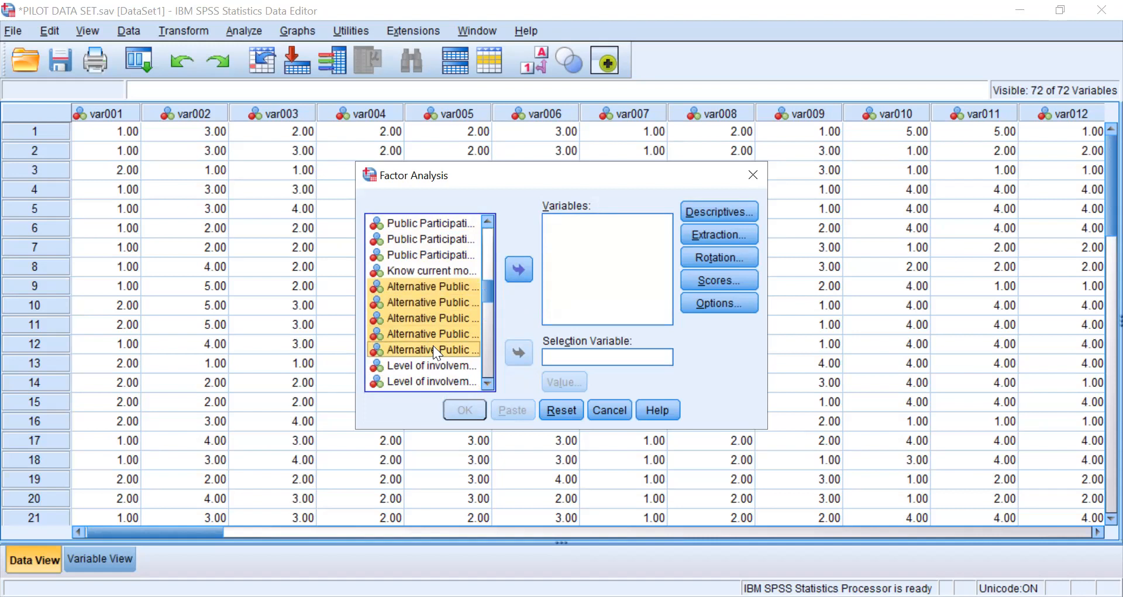
pyautogui.click(519, 270)
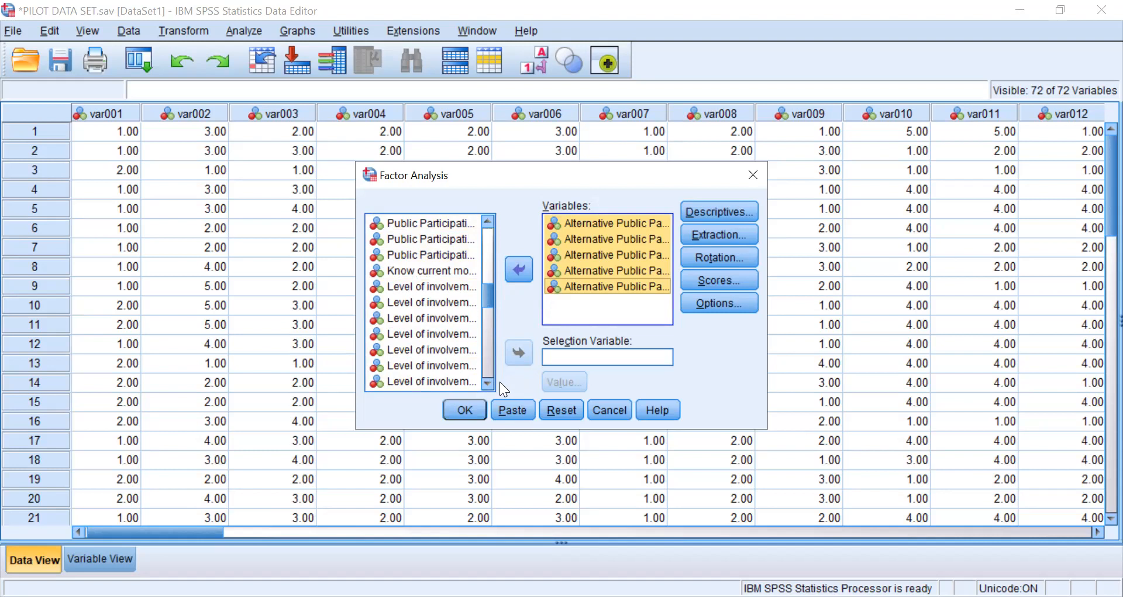
pyautogui.click(462, 410)
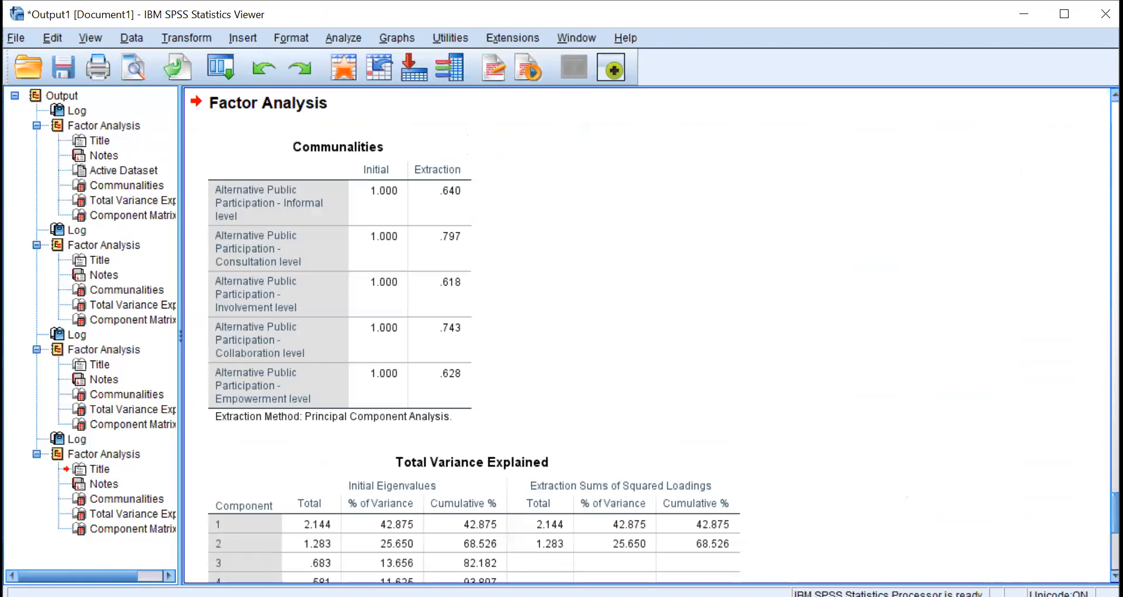
# Examine the total variance explained and the component matrix for the Alternative Public Participation items
pyautogui.scroll(-3, 646, 334)
pyautogui.scroll(1, 647, 334)
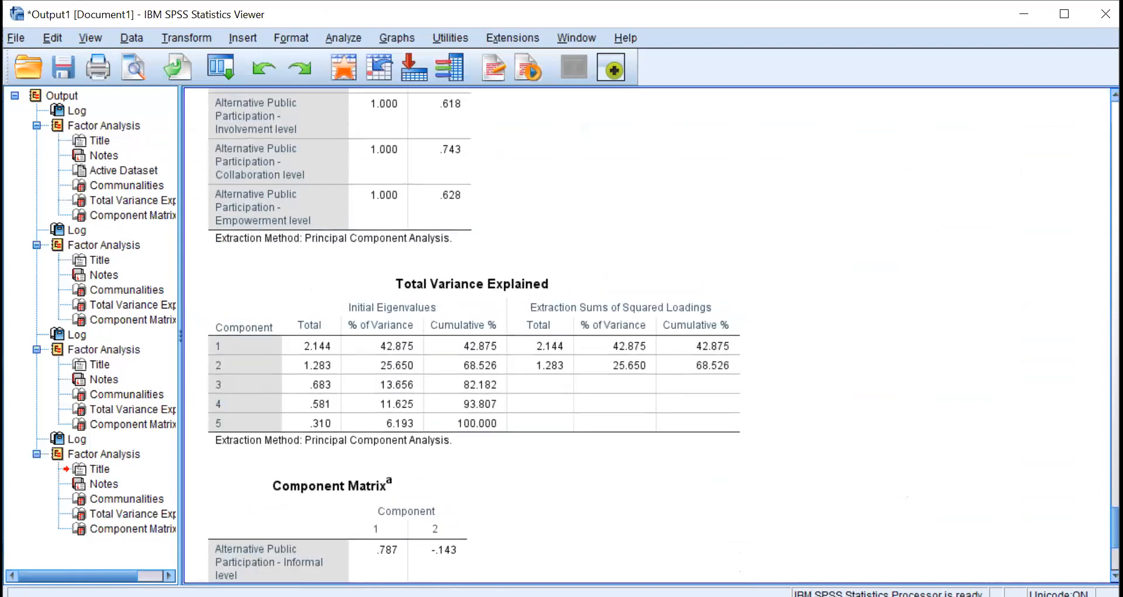
pyautogui.scroll(-4, 474, 335)
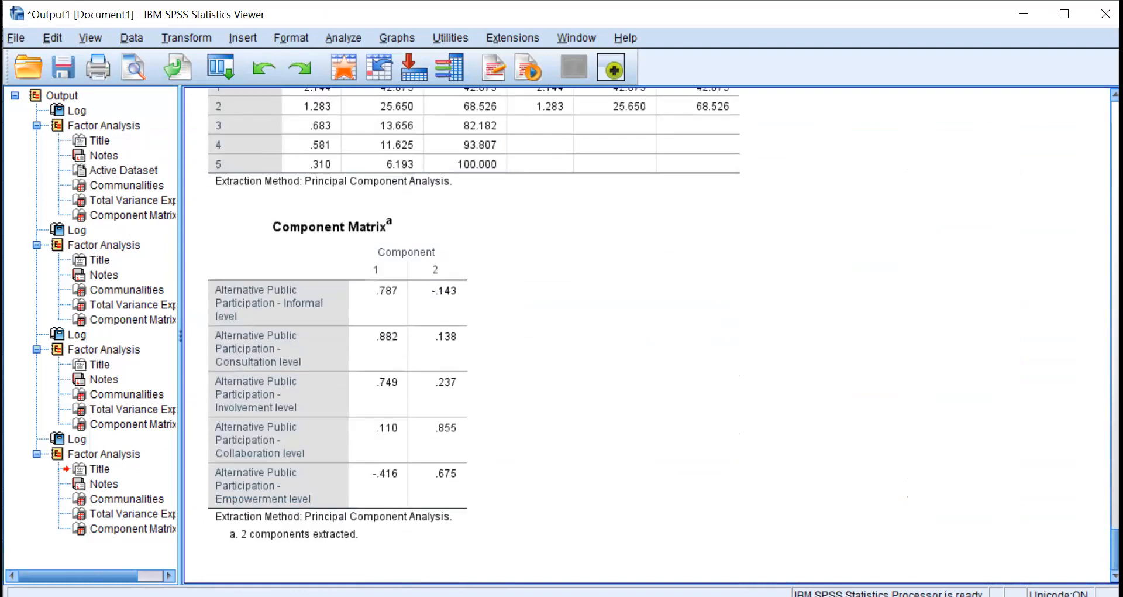
pyautogui.click(413, 360)
pyautogui.moveTo(388, 293); pyautogui.dragTo(624, 381)
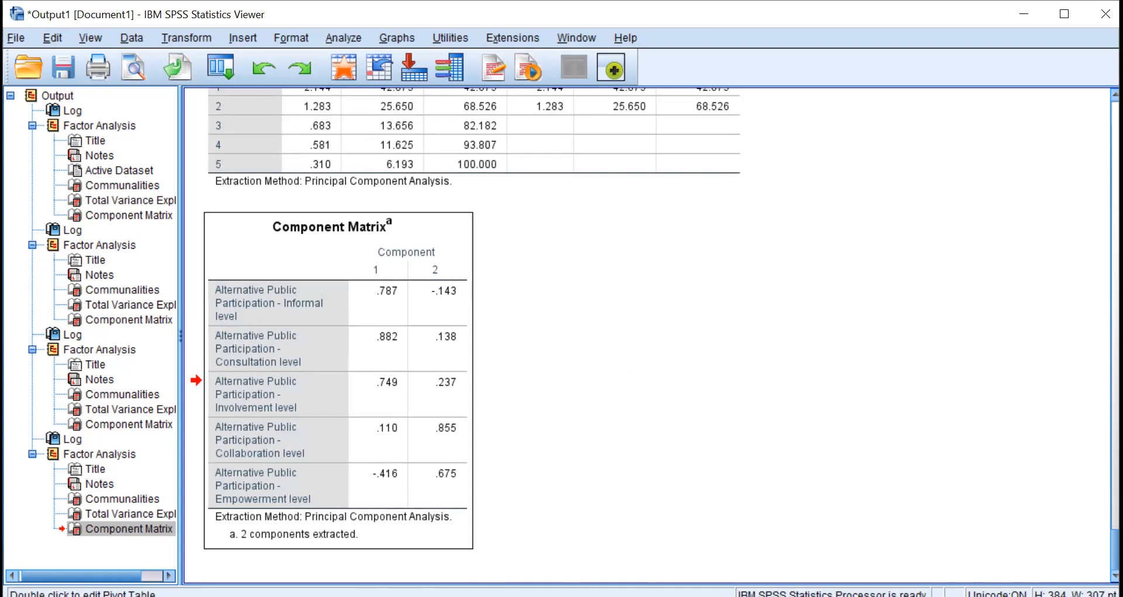
pyautogui.click(262, 125)
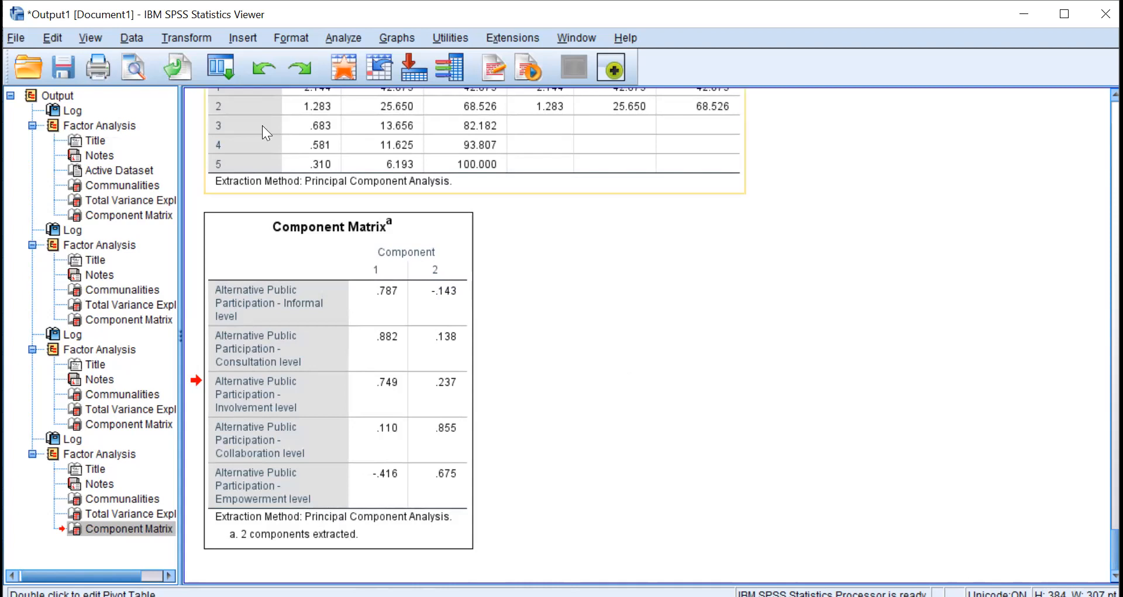
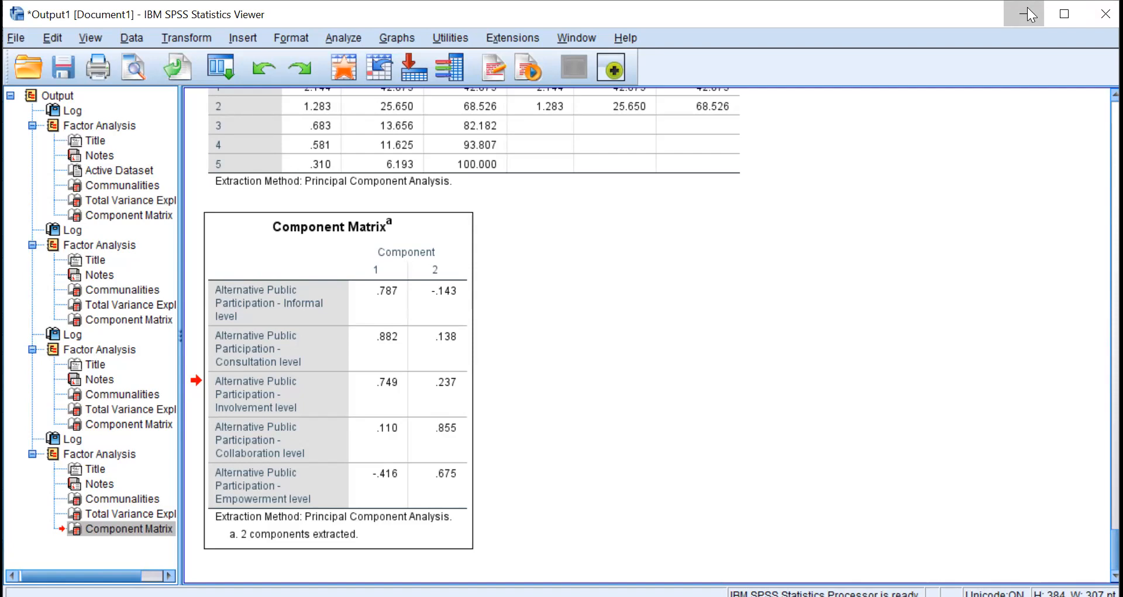
# Delete the Alternative Public Participation items for Empowerment level (var038) and Collaboration level (var037) from the variable definitions
pyautogui.click(1028, 7)
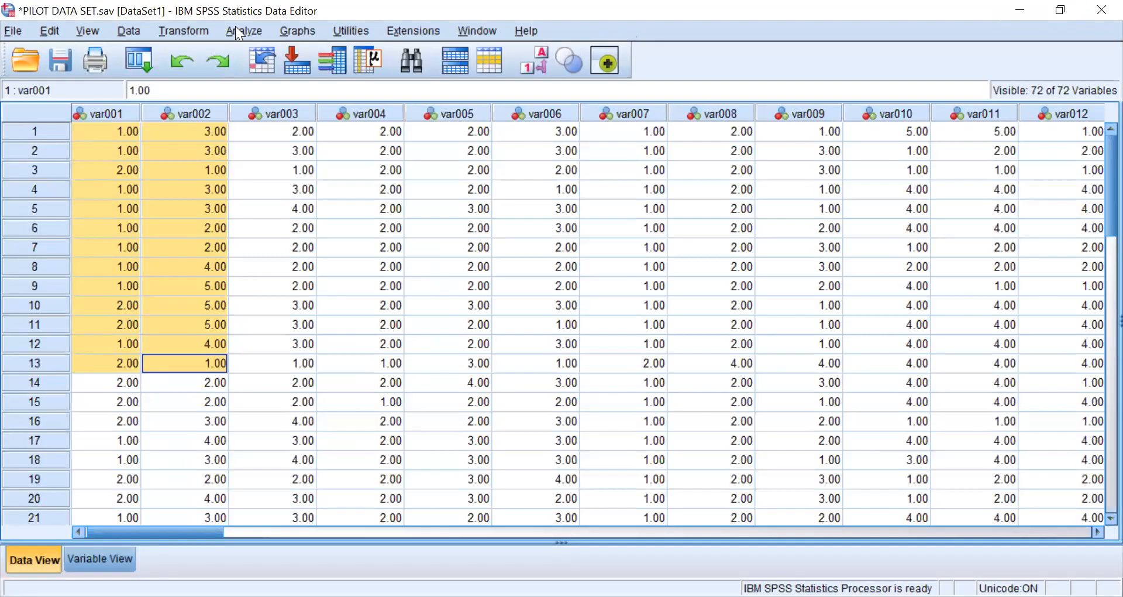
pyautogui.click(115, 558)
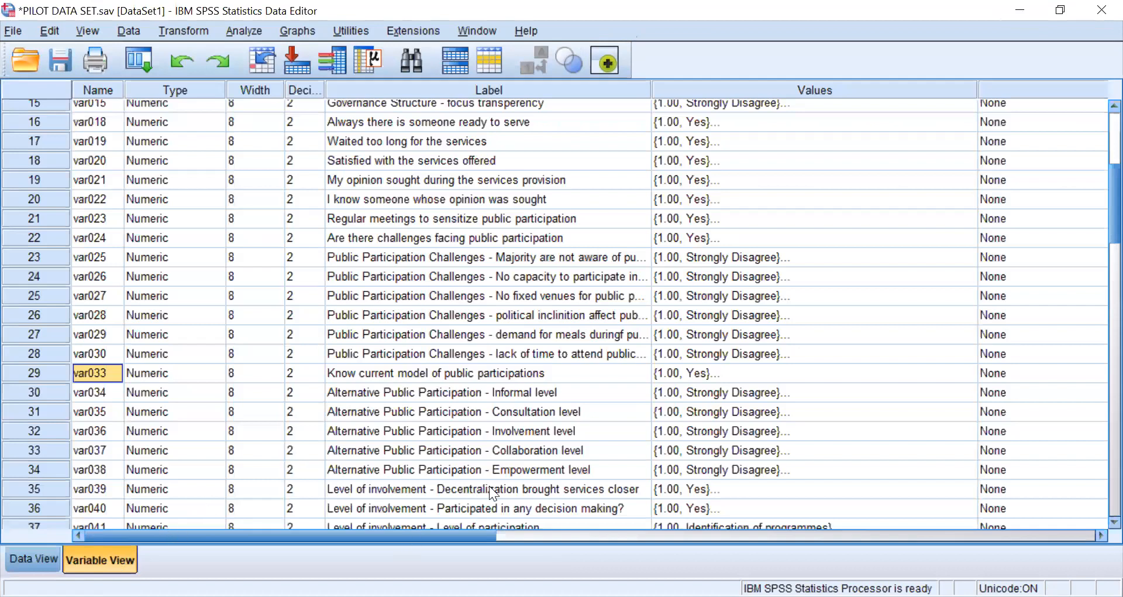
pyautogui.scroll(-2, 1095, 228)
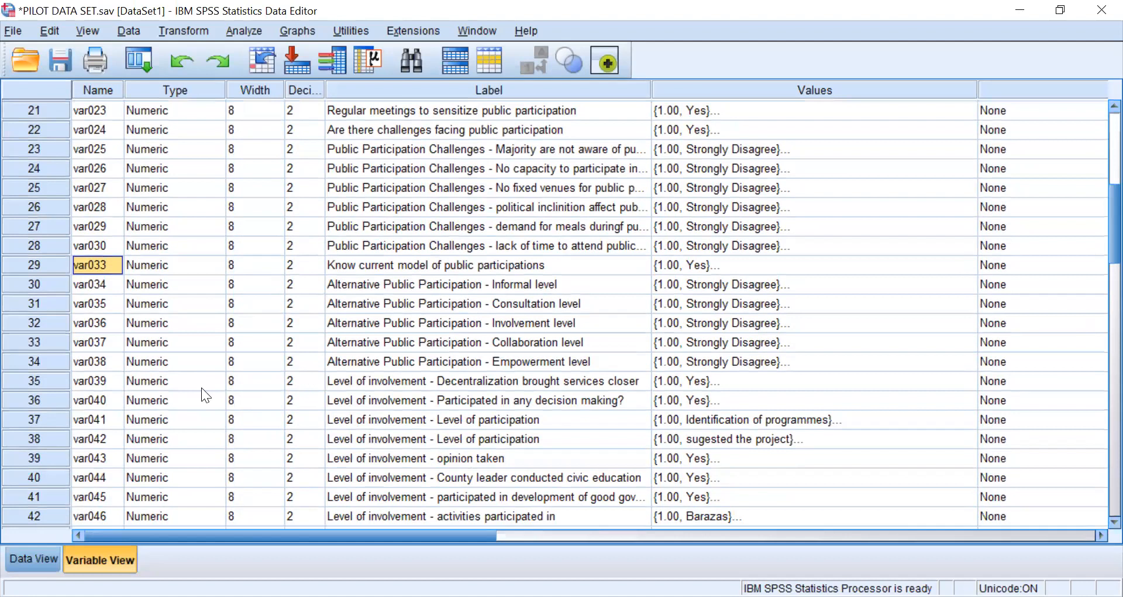
pyautogui.click(34, 361)
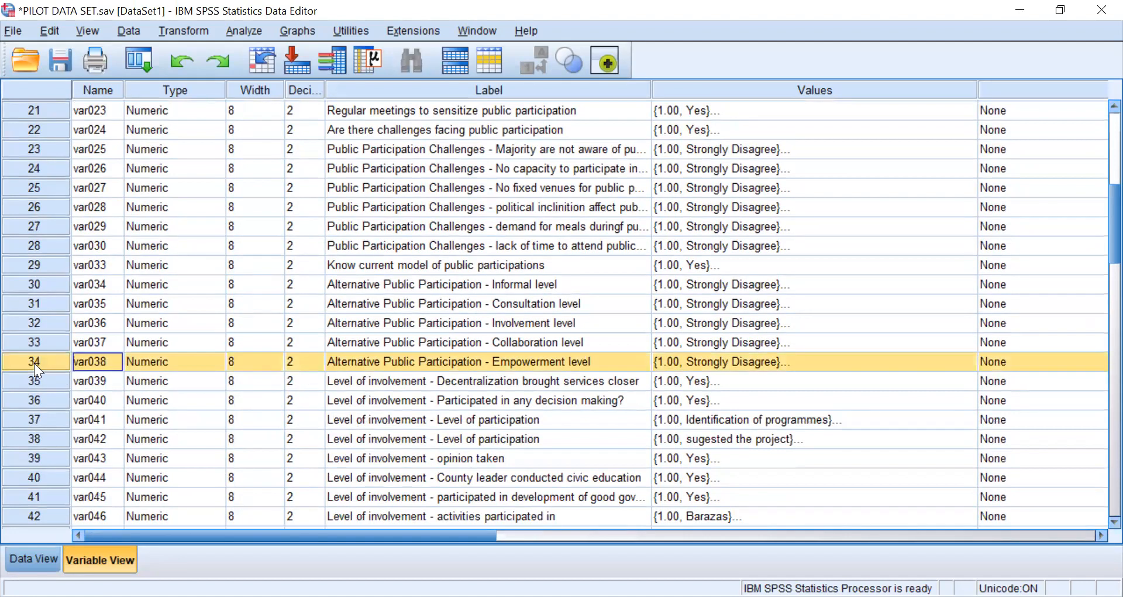
pyautogui.rightClick(34, 362)
pyautogui.click(68, 417)
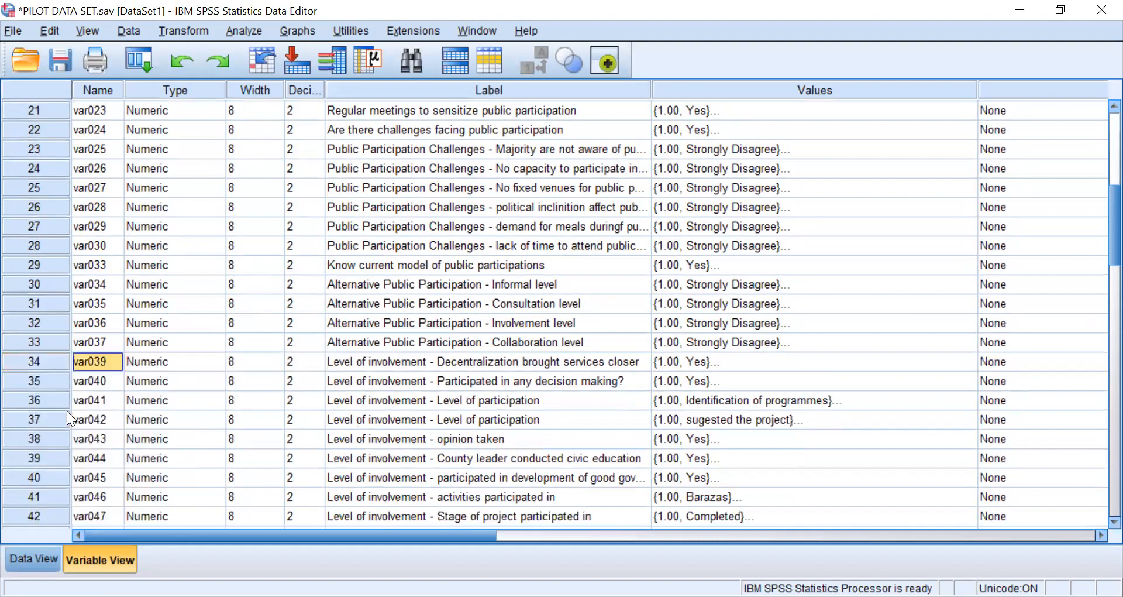
pyautogui.click(32, 344)
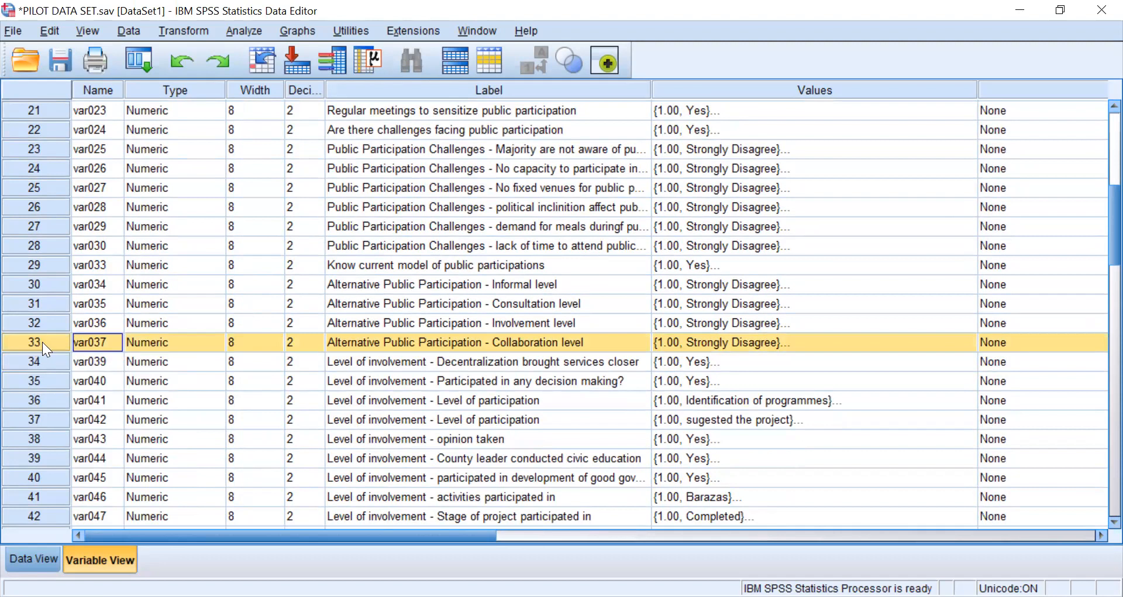
pyautogui.rightClick(43, 341)
pyautogui.click(77, 399)
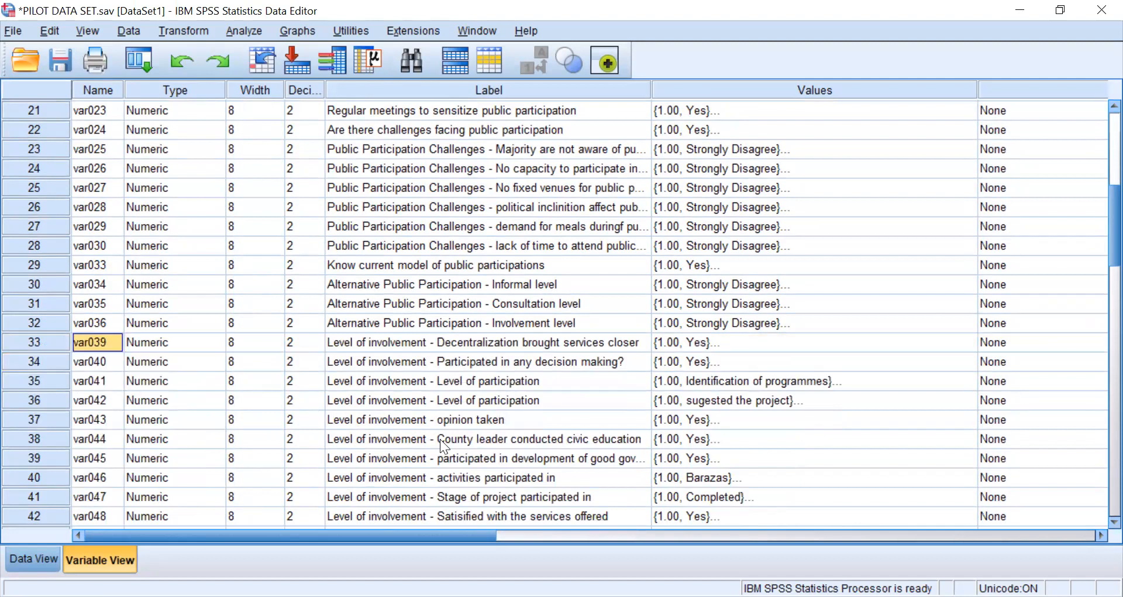
# Examine the value scales of the Level of involvement, Stakeholders participation and Level of service delivery items in the variable definitions
pyautogui.scroll(-2, 1095, 200)
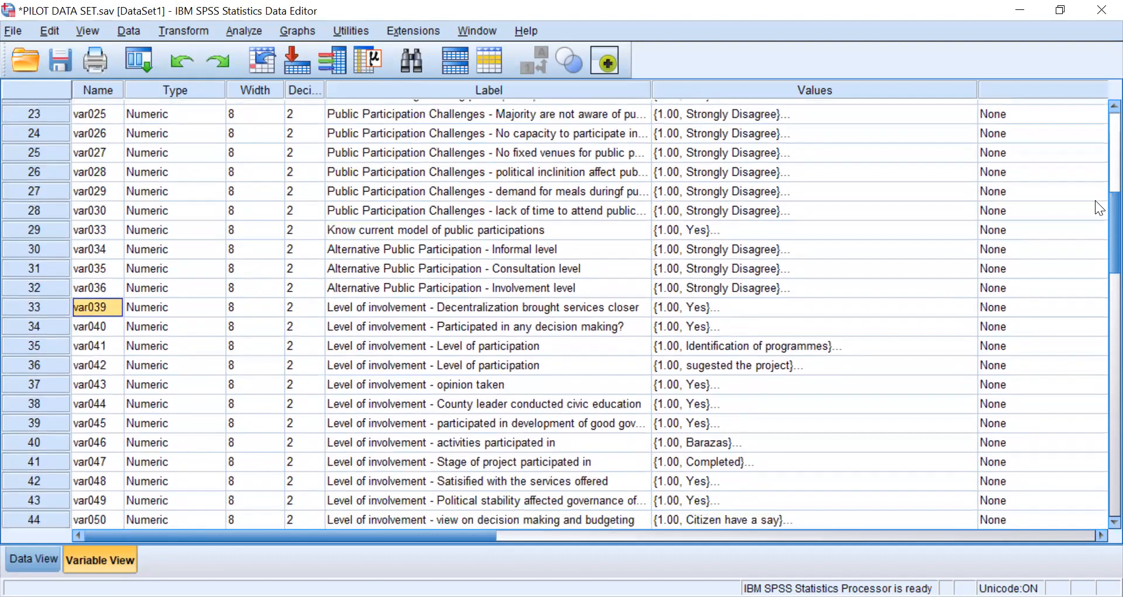
pyautogui.scroll(-2, 1095, 223)
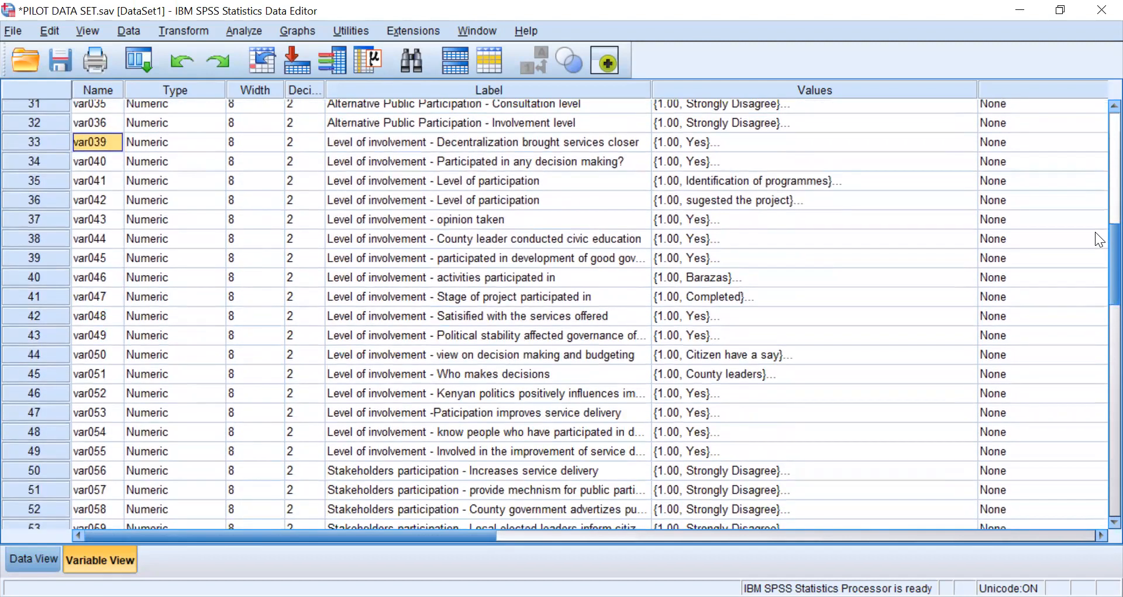
pyautogui.scroll(-2, 1096, 239)
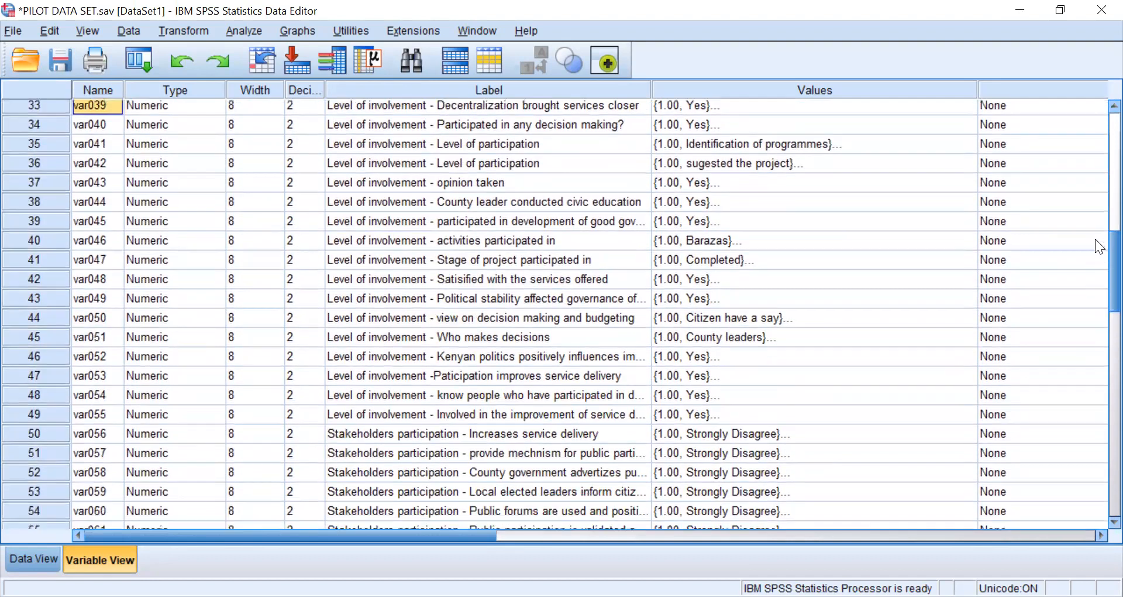
pyautogui.scroll(-3, 1095, 261)
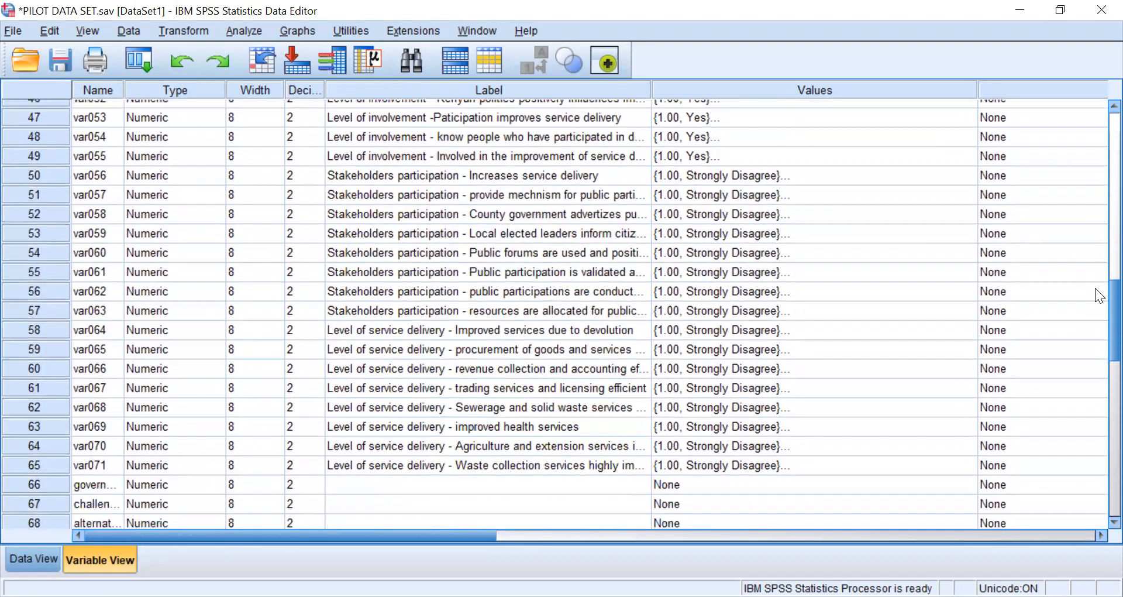
pyautogui.scroll(8, 1097, 269)
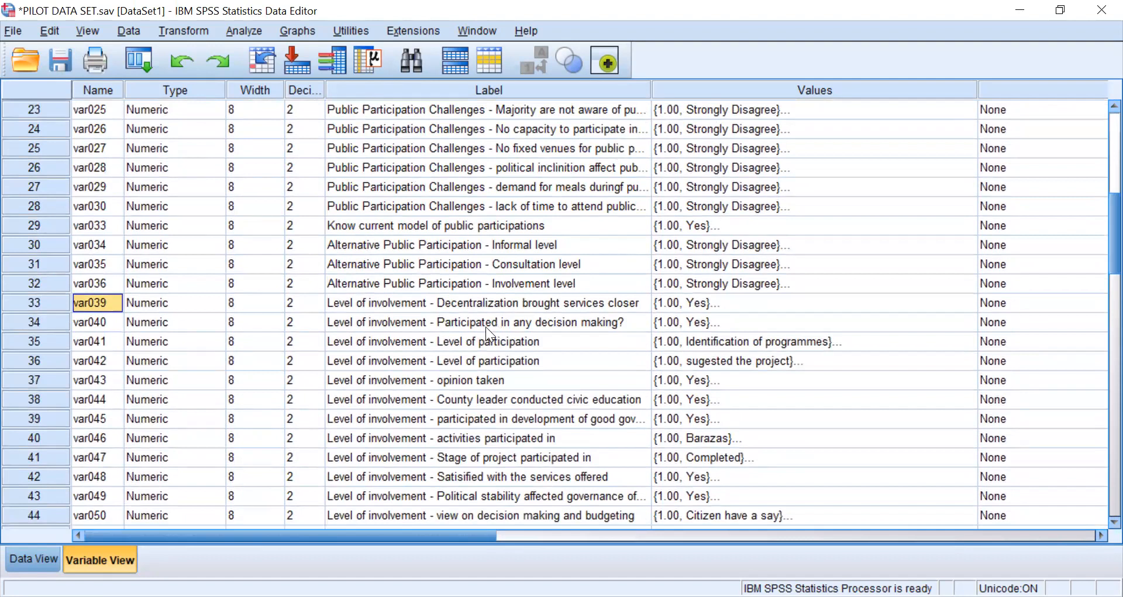
pyautogui.click(376, 303)
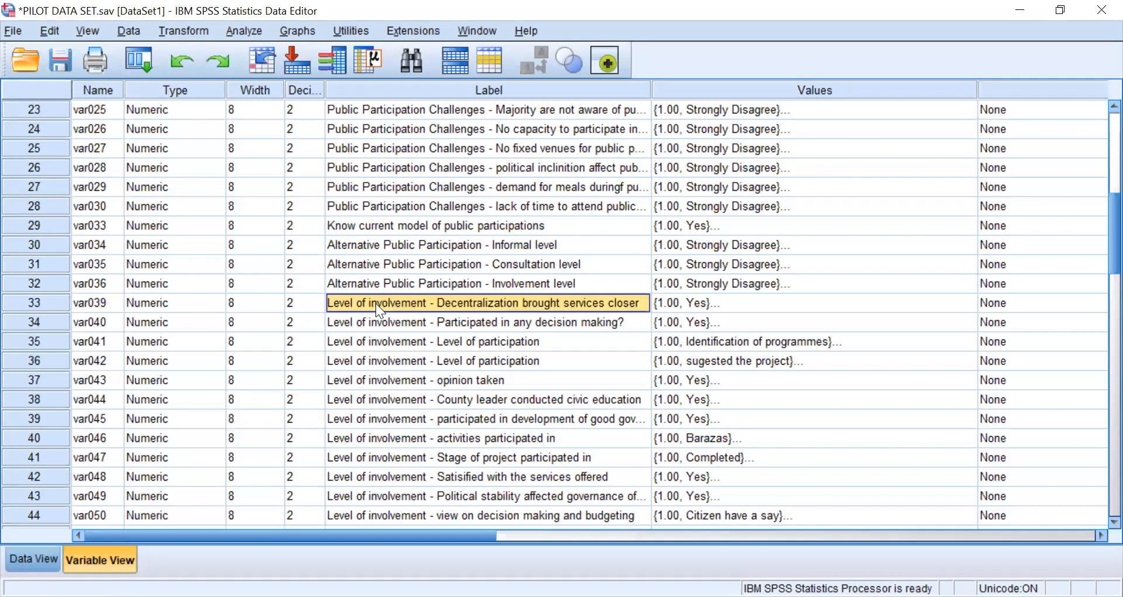
pyautogui.scroll(-5, 1097, 202)
pyautogui.scroll(-2, 1096, 253)
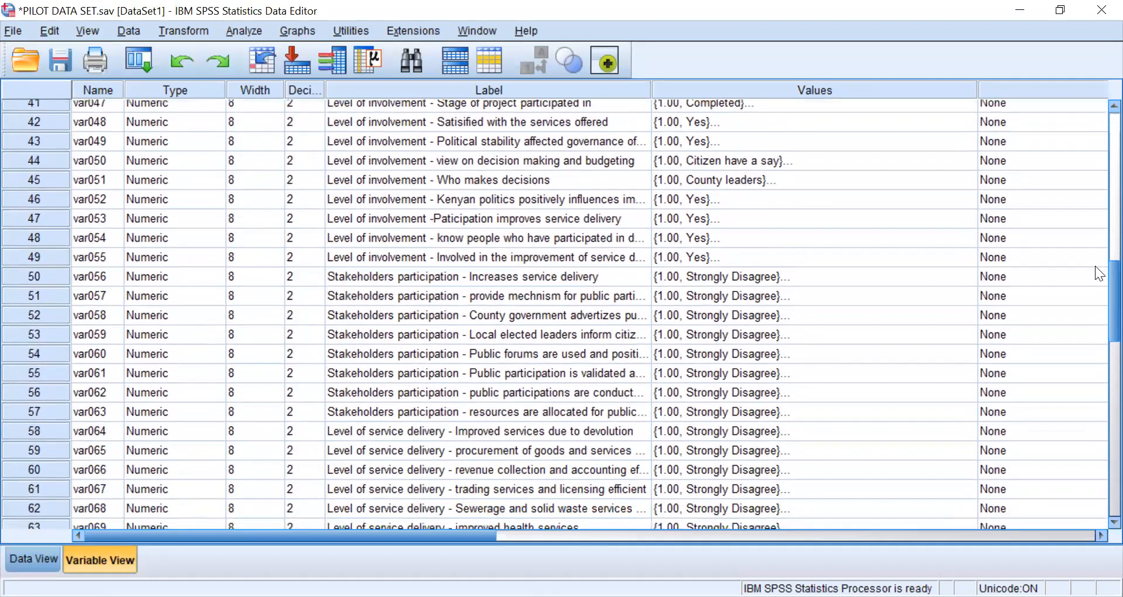
pyautogui.click(341, 278)
# Open Factor Analysis and remove the three remaining Alternative Public Participation items from its variables
pyautogui.click(245, 31)
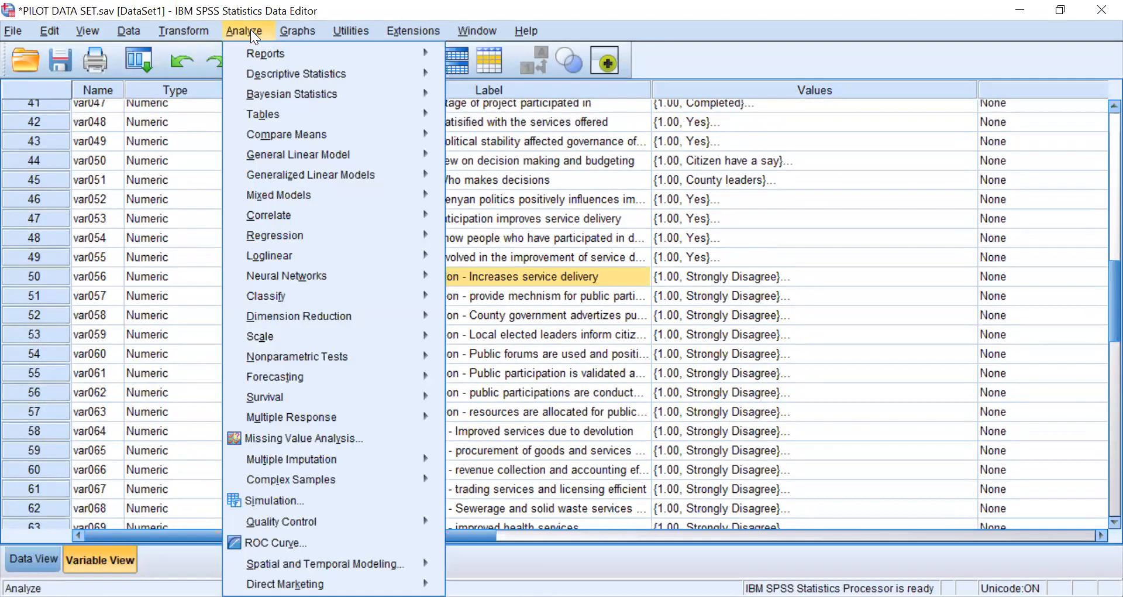
pyautogui.moveTo(292, 315)
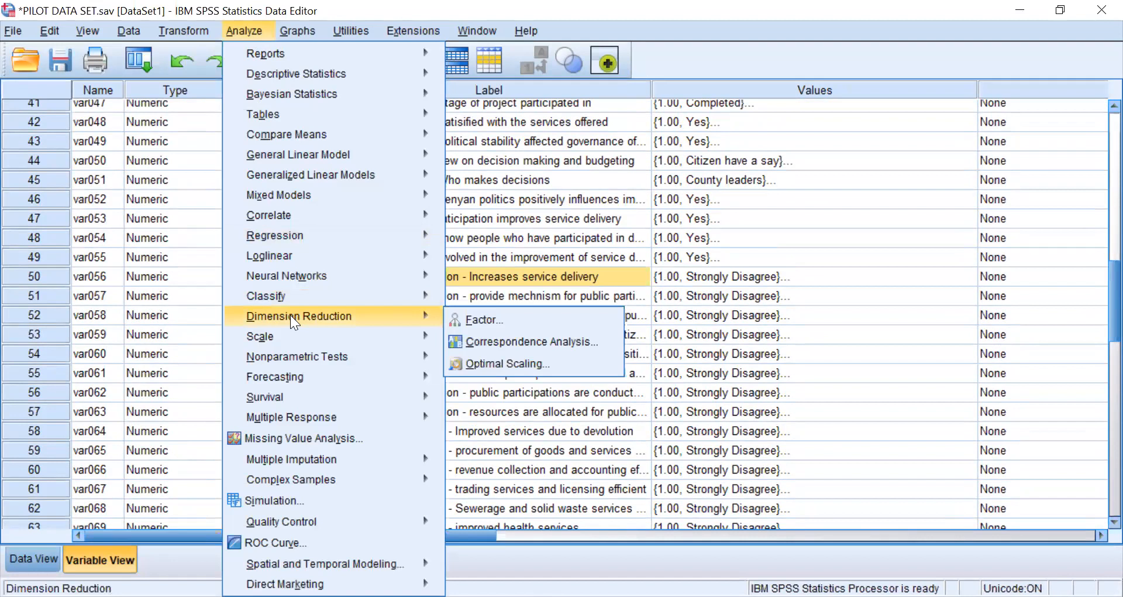
pyautogui.click(477, 314)
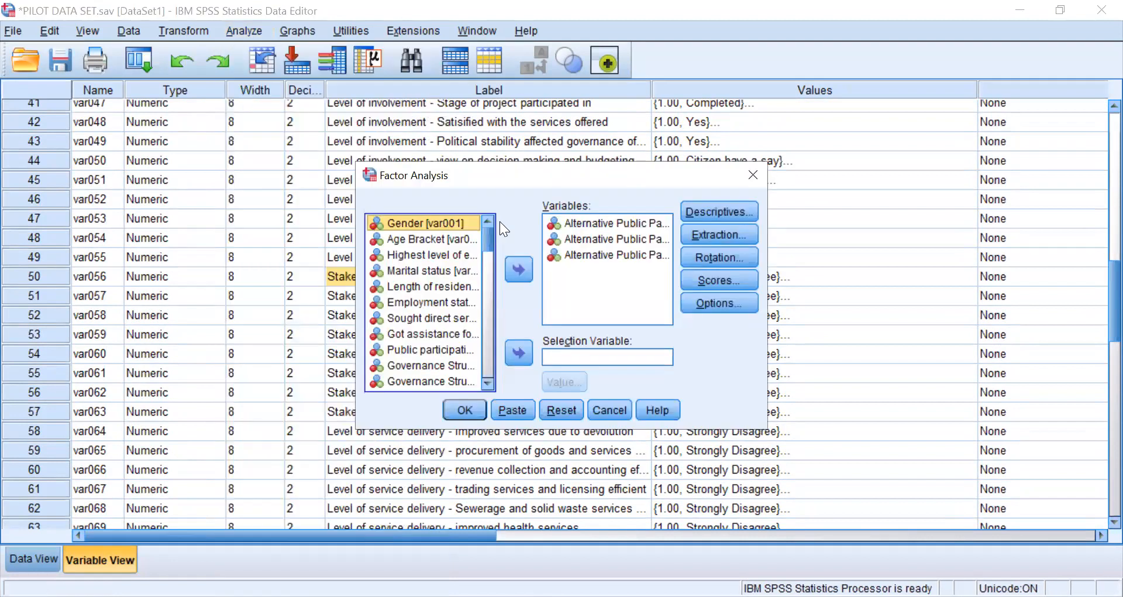
pyautogui.click(630, 223)
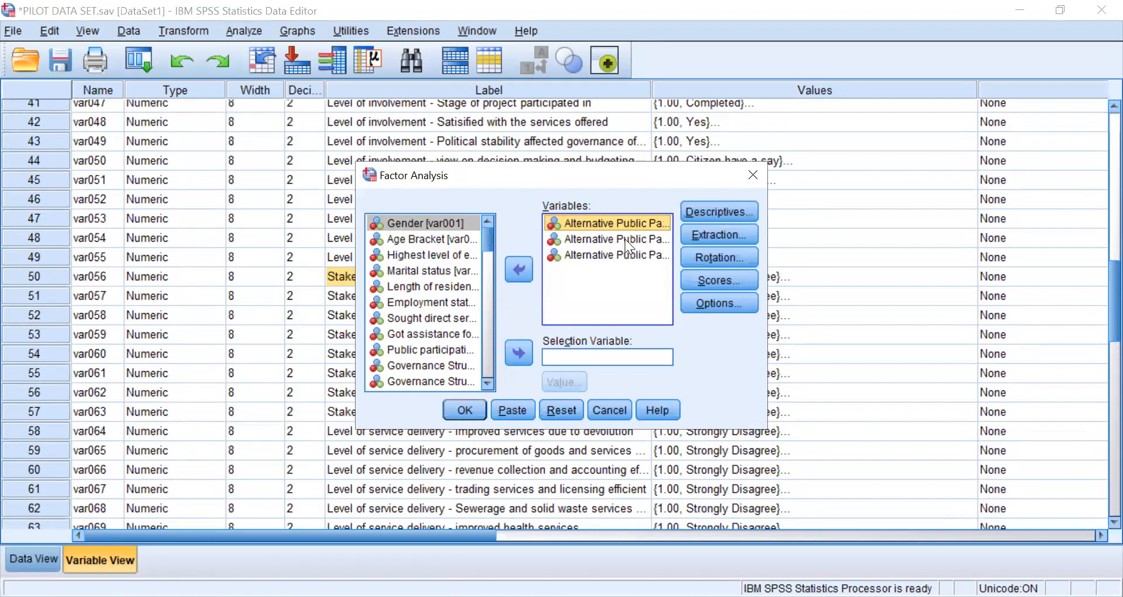
pyautogui.keyDown('shift'); pyautogui.click(624, 238); pyautogui.keyUp('shift')
pyautogui.keyDown('shift'); pyautogui.click(626, 255); pyautogui.keyUp('shift')
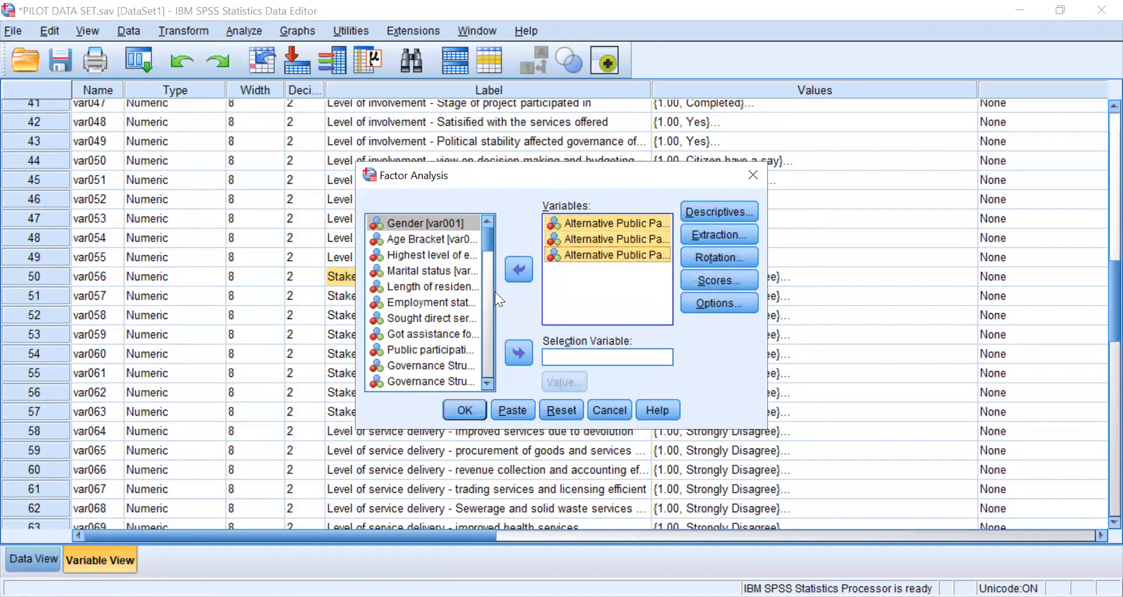
pyautogui.click(519, 270)
# Run the factor analysis on the eight Stakeholders participation items, var056 to var063, keeping the existing settings
pyautogui.scroll(-1, 488, 274)
pyautogui.scroll(-2, 498, 292)
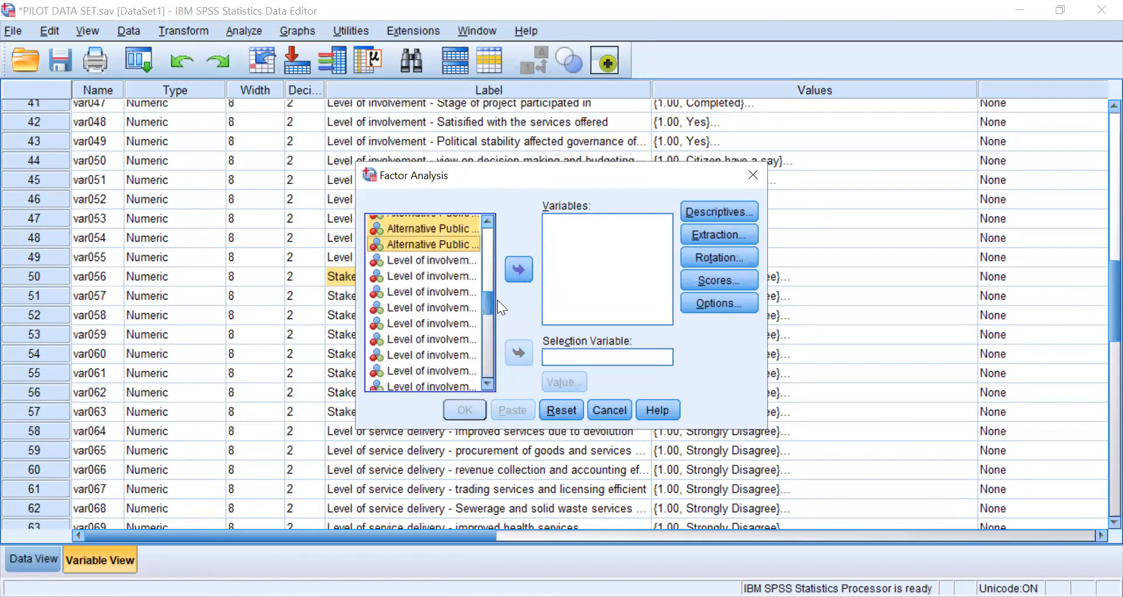
pyautogui.moveTo(487, 300); pyautogui.dragTo(502, 330)
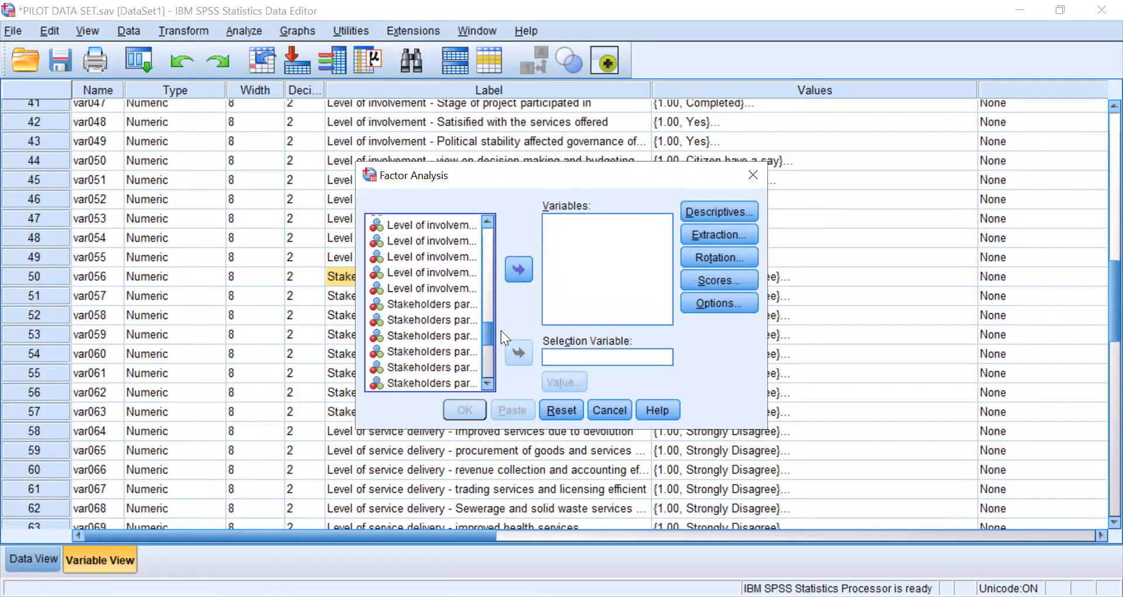
pyautogui.click(432, 305)
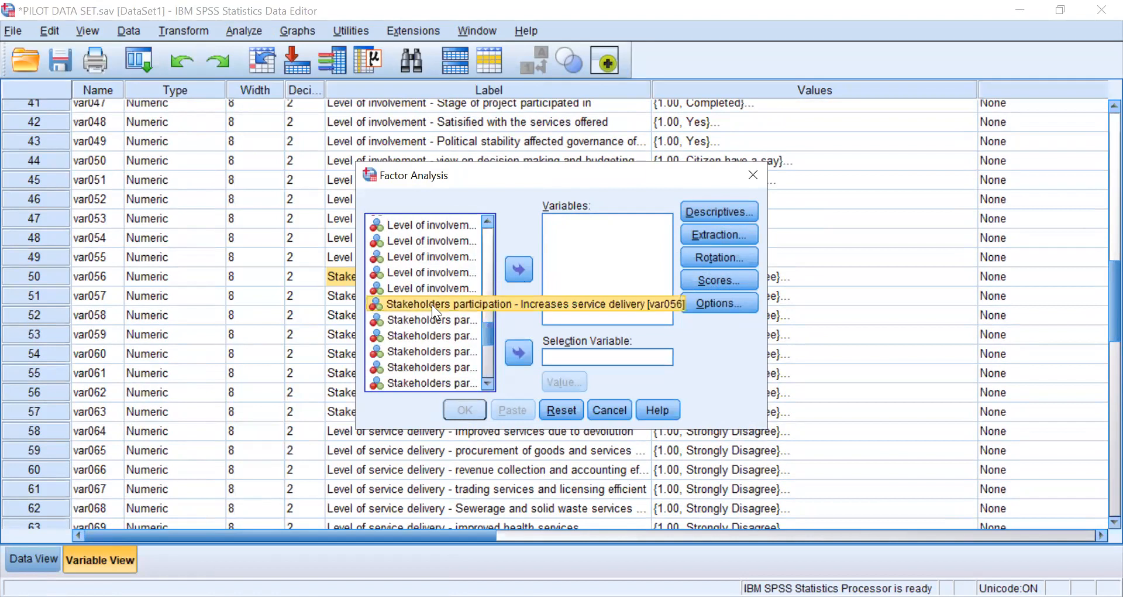
pyautogui.keyDown('shift'); pyautogui.click(438, 320); pyautogui.keyUp('shift')
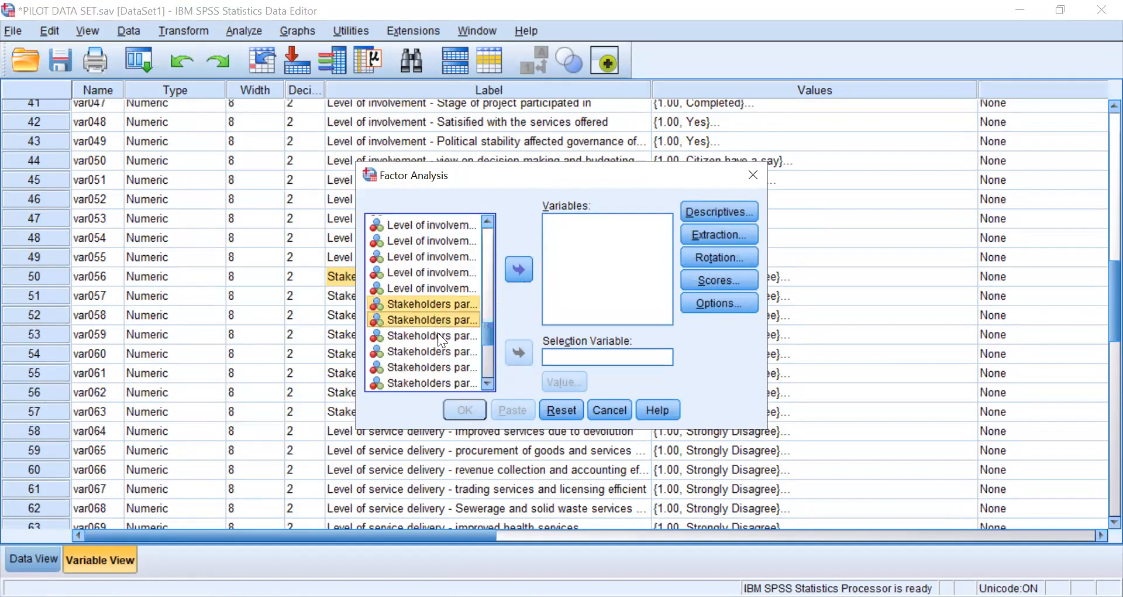
pyautogui.keyDown('shift'); pyautogui.click(439, 335); pyautogui.keyUp('shift')
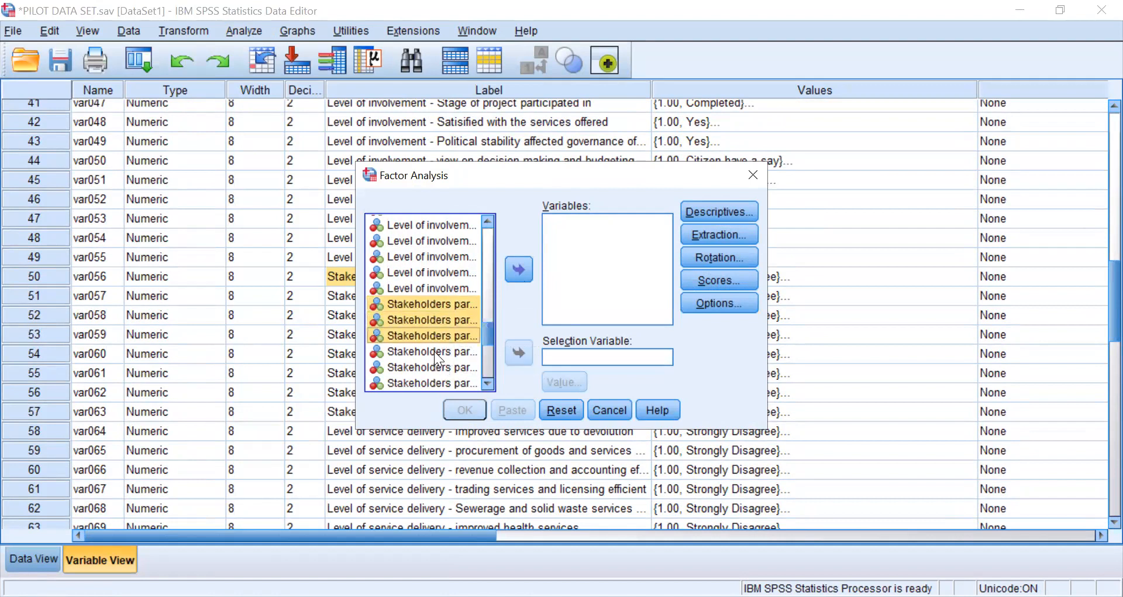
pyautogui.keyDown('shift'); pyautogui.click(435, 351); pyautogui.keyUp('shift')
pyautogui.keyDown('shift'); pyautogui.click(431, 366); pyautogui.keyUp('shift')
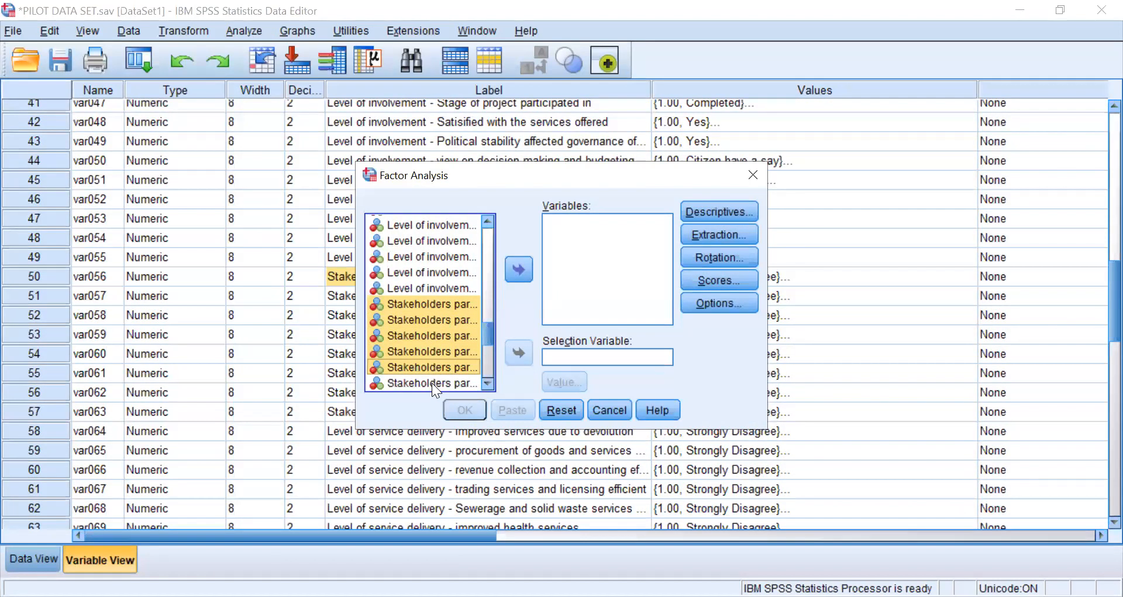
pyautogui.keyDown('shift'); pyautogui.click(431, 383); pyautogui.keyUp('shift')
pyautogui.click(486, 384)
pyautogui.click(487, 383)
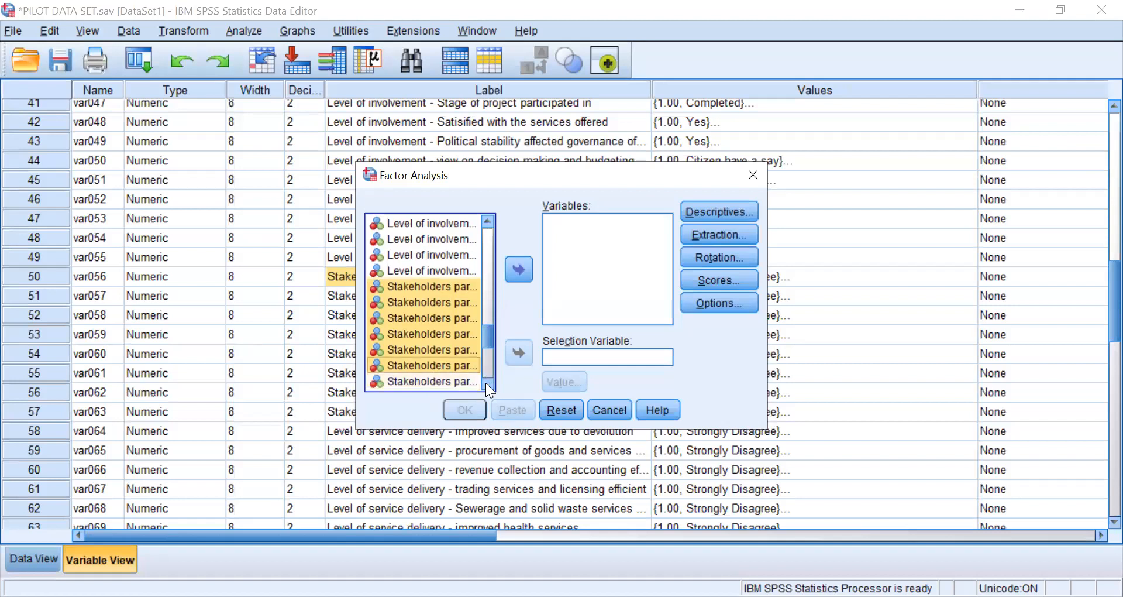
pyautogui.click(487, 384)
pyautogui.click(487, 384)
pyautogui.click(486, 384)
pyautogui.keyDown('shift'); pyautogui.click(425, 318); pyautogui.keyUp('shift')
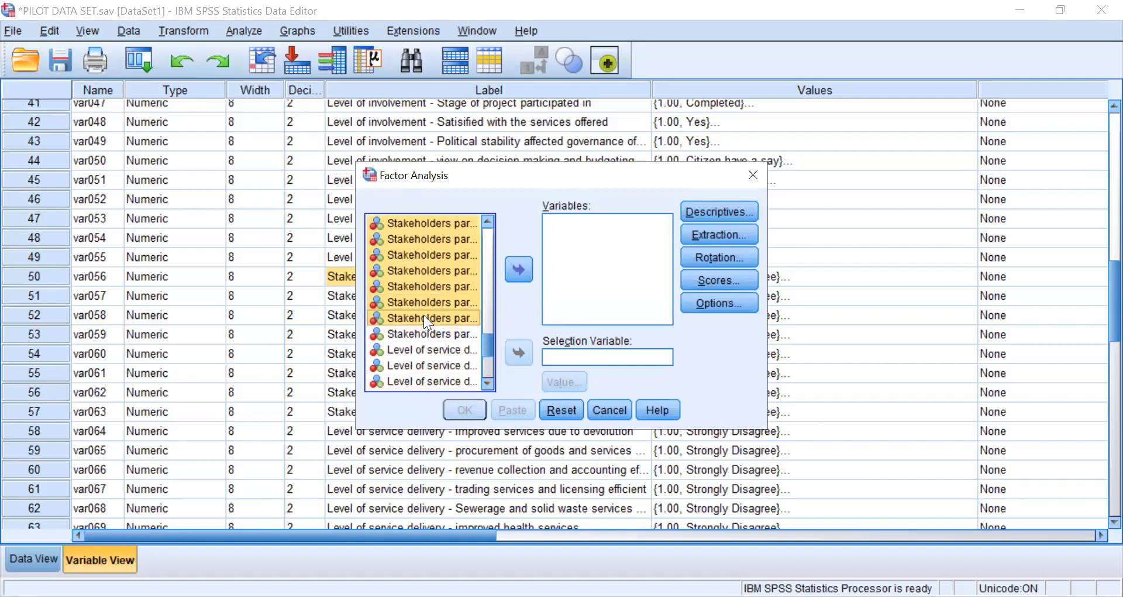
pyautogui.keyDown('shift'); pyautogui.click(430, 332); pyautogui.keyUp('shift')
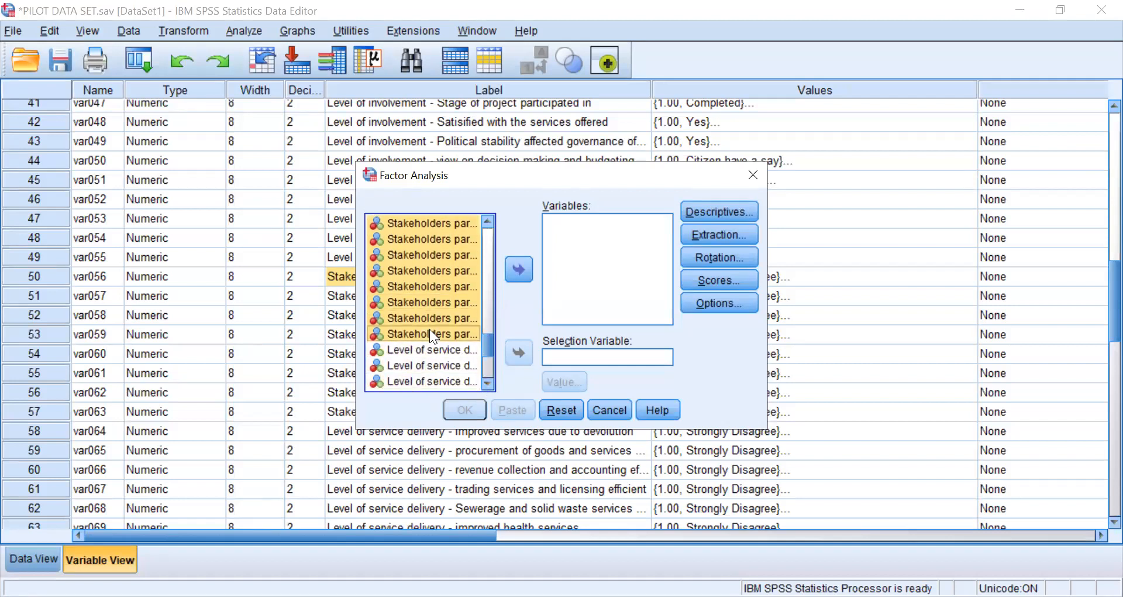
pyautogui.click(519, 269)
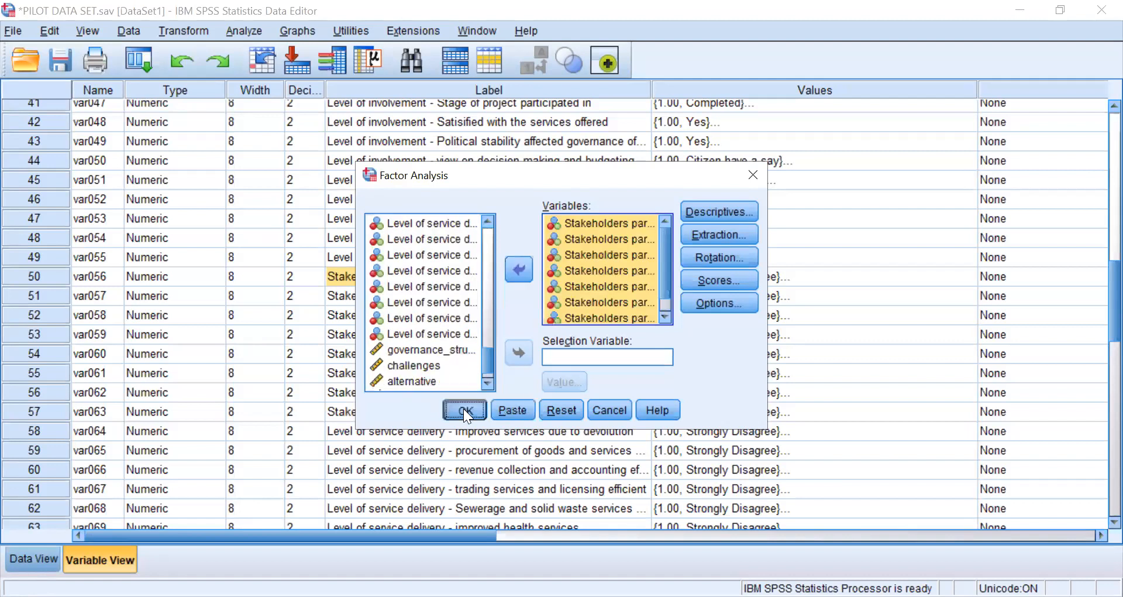
pyautogui.click(464, 409)
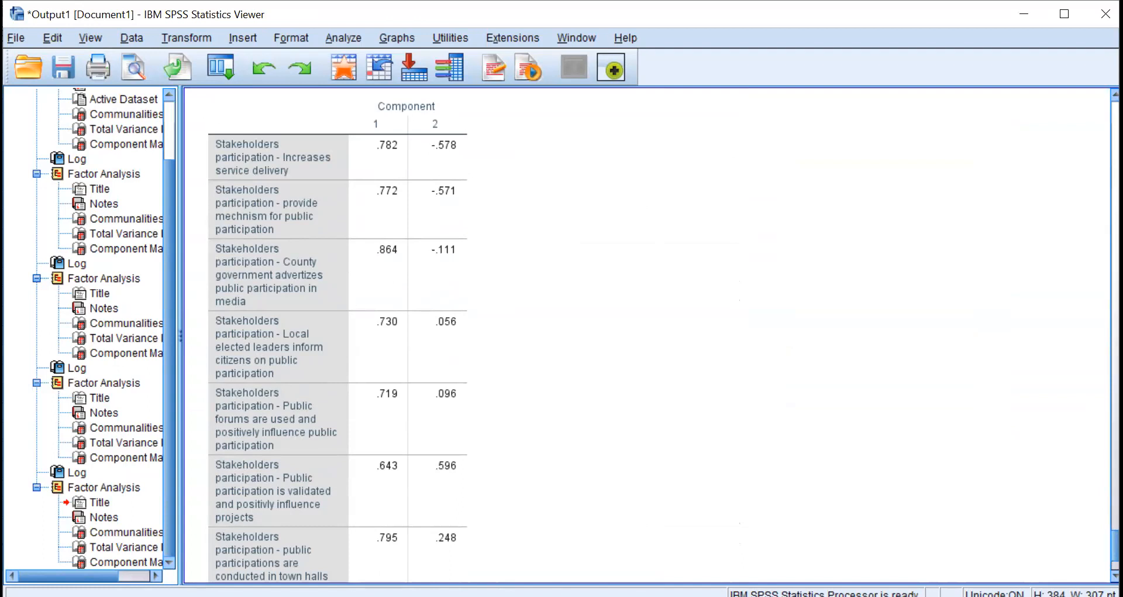
# Examine the component matrix for the Stakeholders participation items down to its last row
pyautogui.scroll(-5, 337, 334)
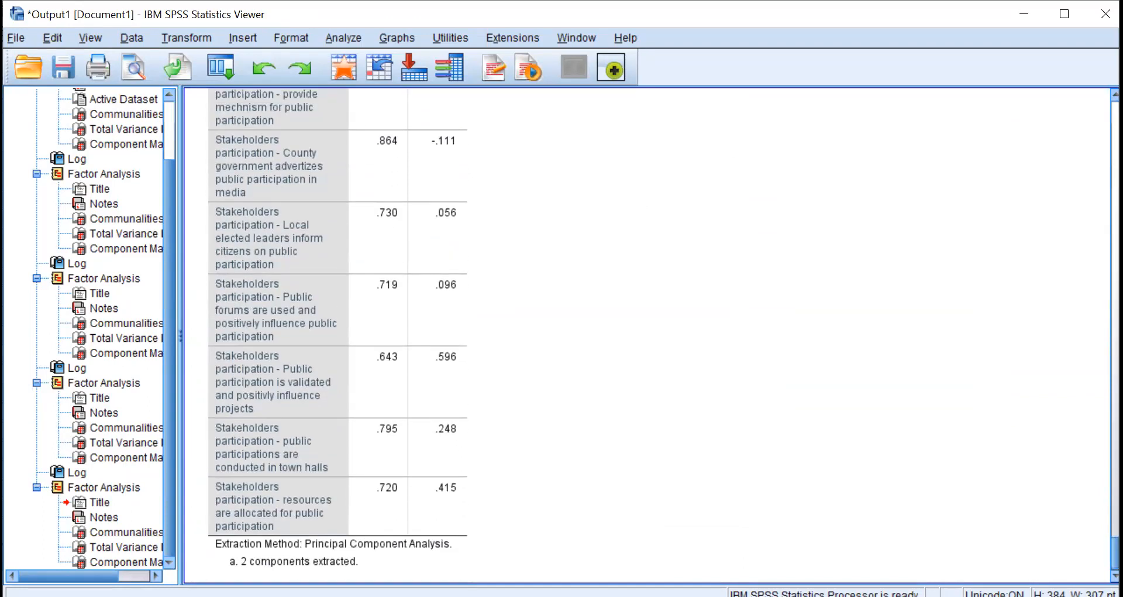
pyautogui.scroll(1, 337, 327)
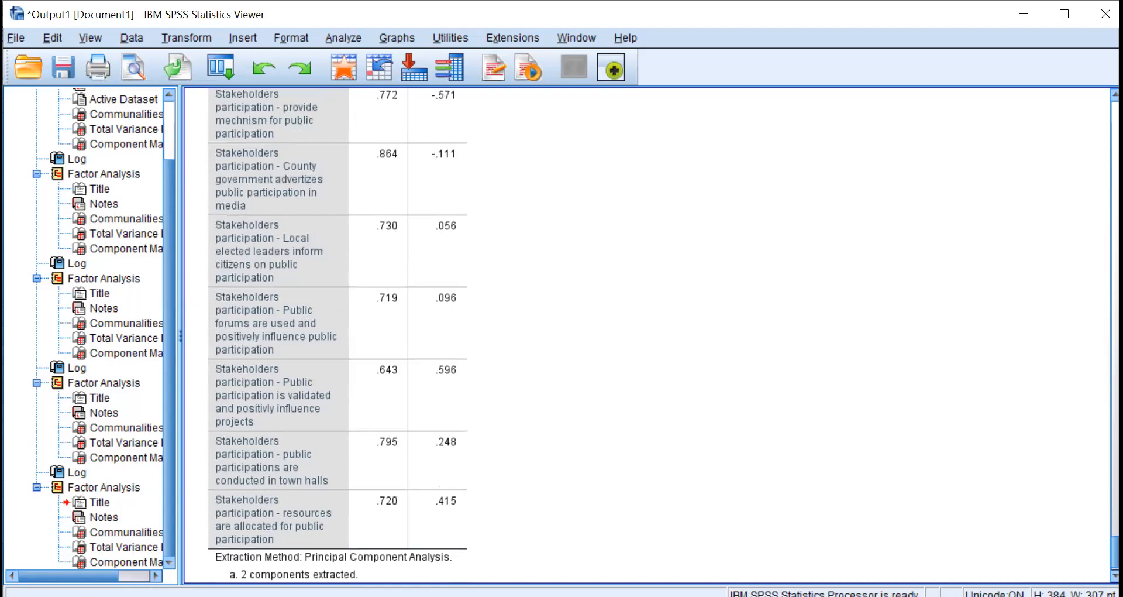
# Review the loadings on both components in the Stakeholders participation component matrix, from the first to the last item
pyautogui.scroll(4, 338, 334)
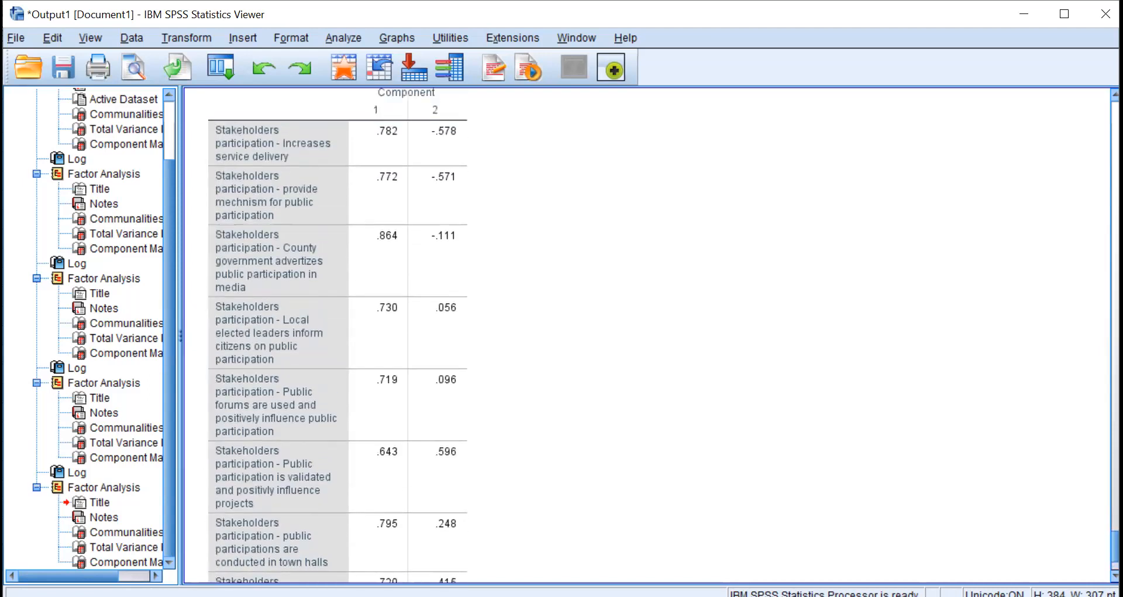
pyautogui.scroll(9, 338, 334)
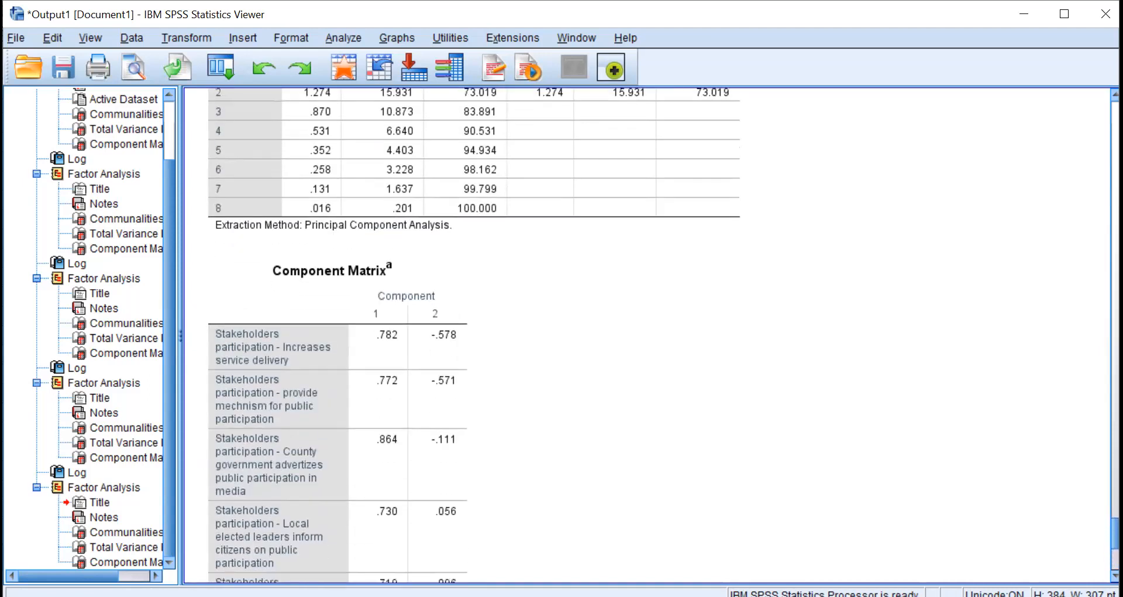
pyautogui.scroll(-14, 338, 334)
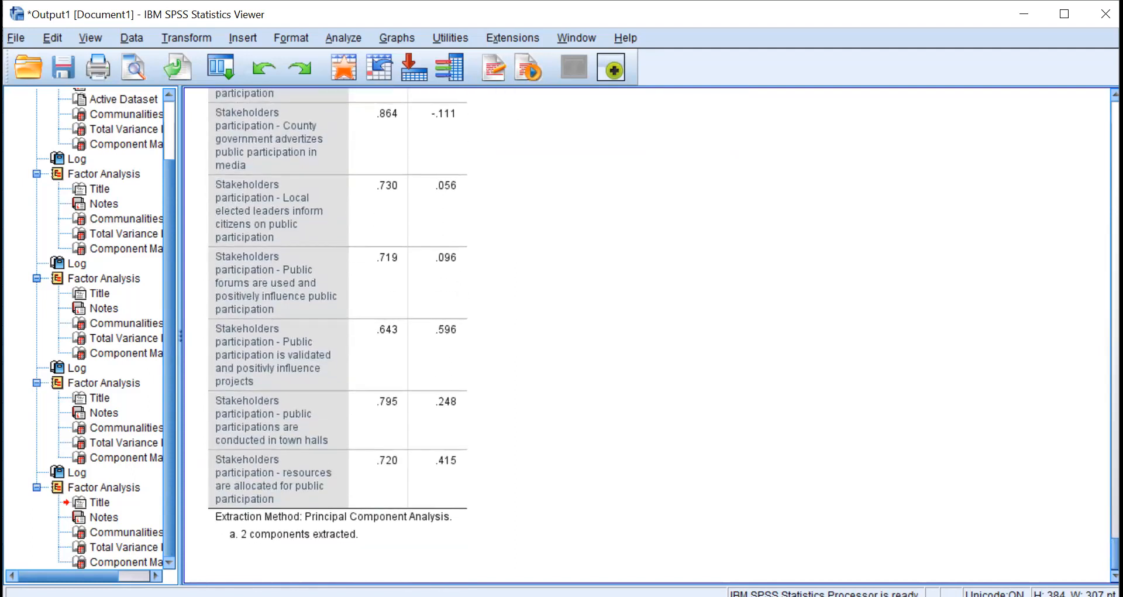
pyautogui.click(390, 462)
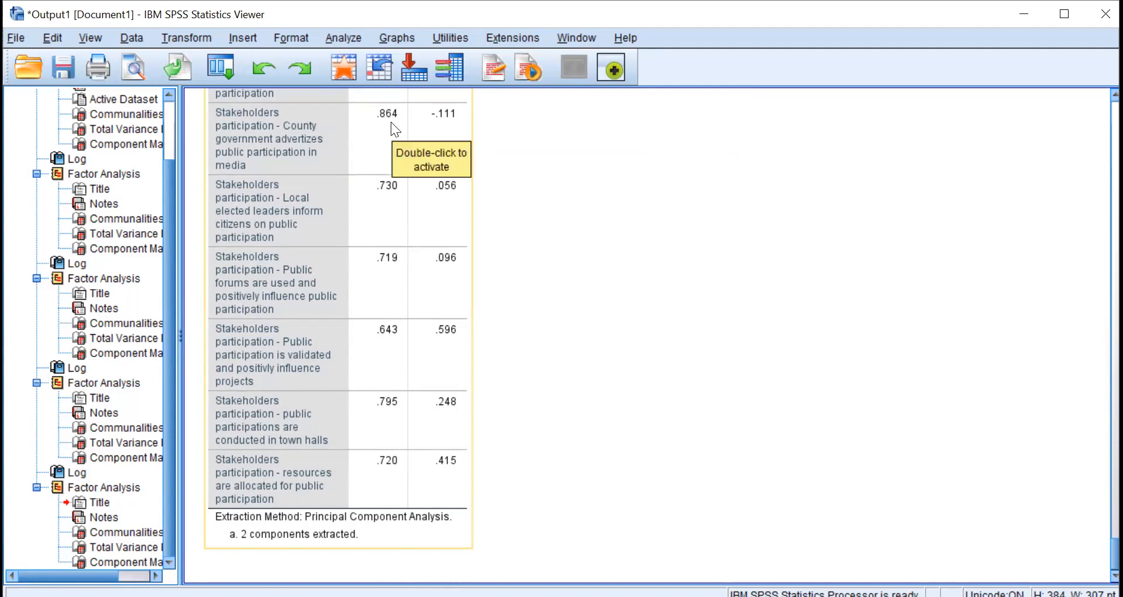
# Return to the variable definitions and look through the Level of service delivery items, var064 to var071
pyautogui.moveTo(504, 81)
pyautogui.mouseDown()
pyautogui.moveTo(502, 177)
pyautogui.moveTo(505, 85)
pyautogui.mouseUp()
pyautogui.click(531, 72)
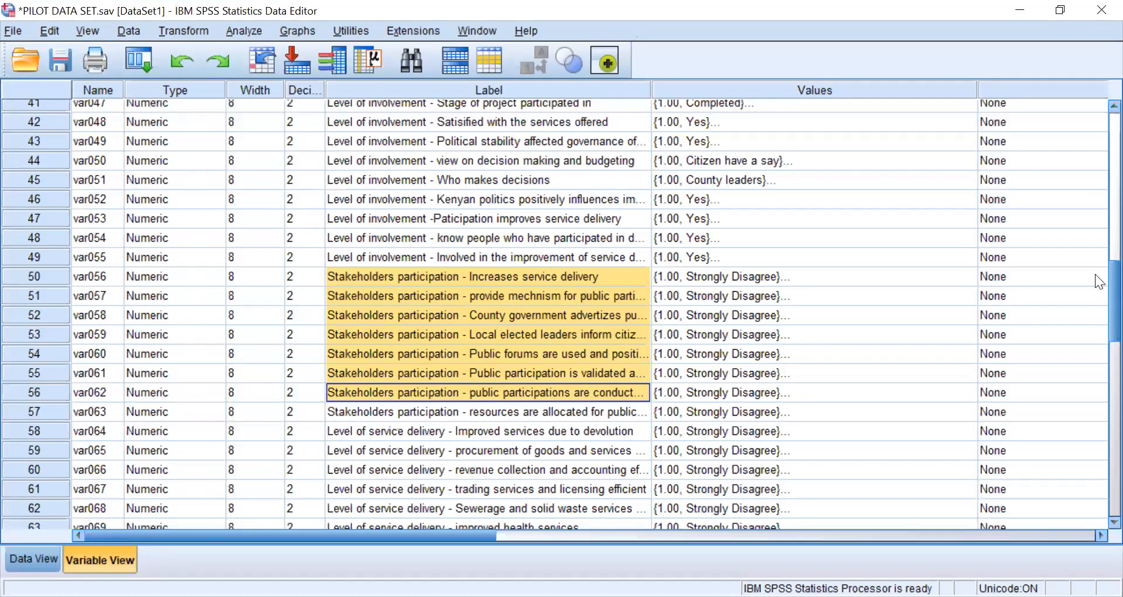
pyautogui.moveTo(1096, 273); pyautogui.dragTo(1095, 309)
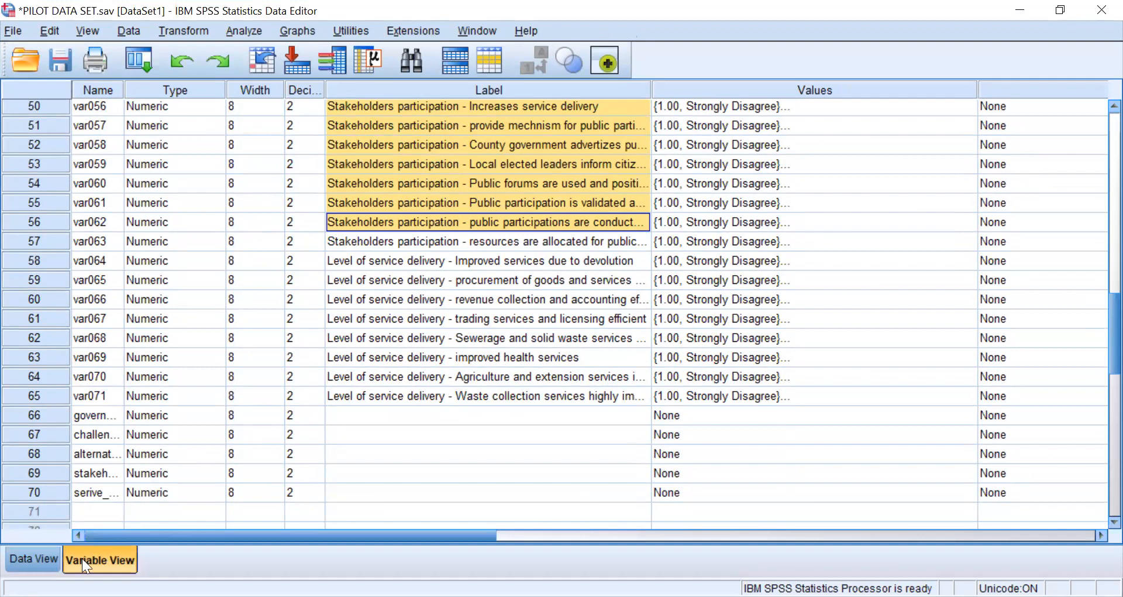
# Open Factor Analysis from the data view and remove all eight Stakeholders participation items from its variables
pyautogui.click(48, 555)
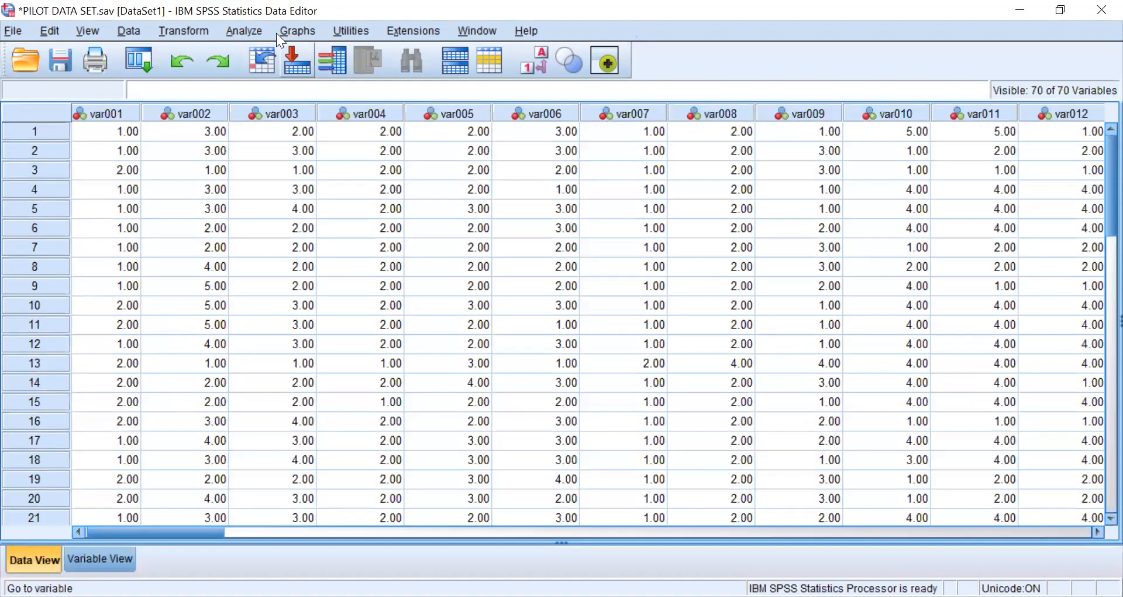
pyautogui.click(252, 31)
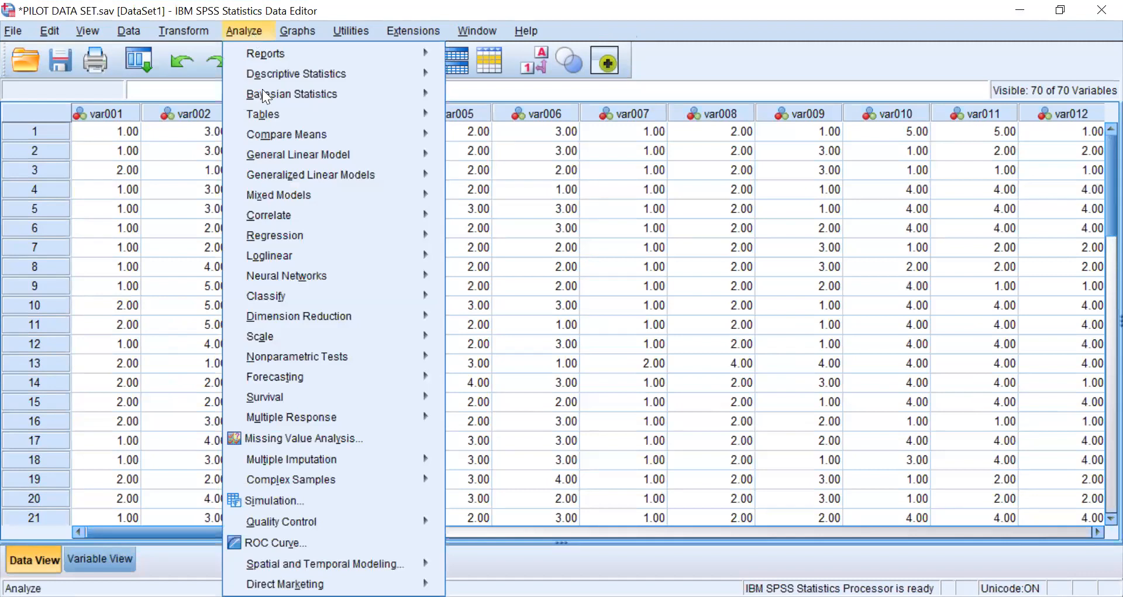
pyautogui.moveTo(288, 315)
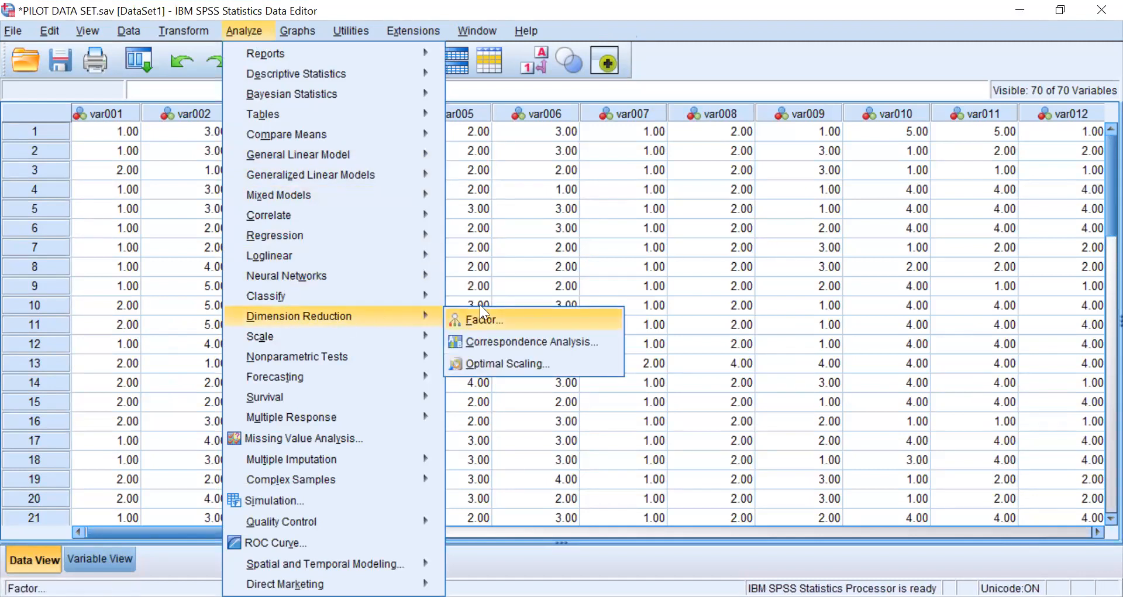
pyautogui.click(464, 319)
pyautogui.click(608, 270)
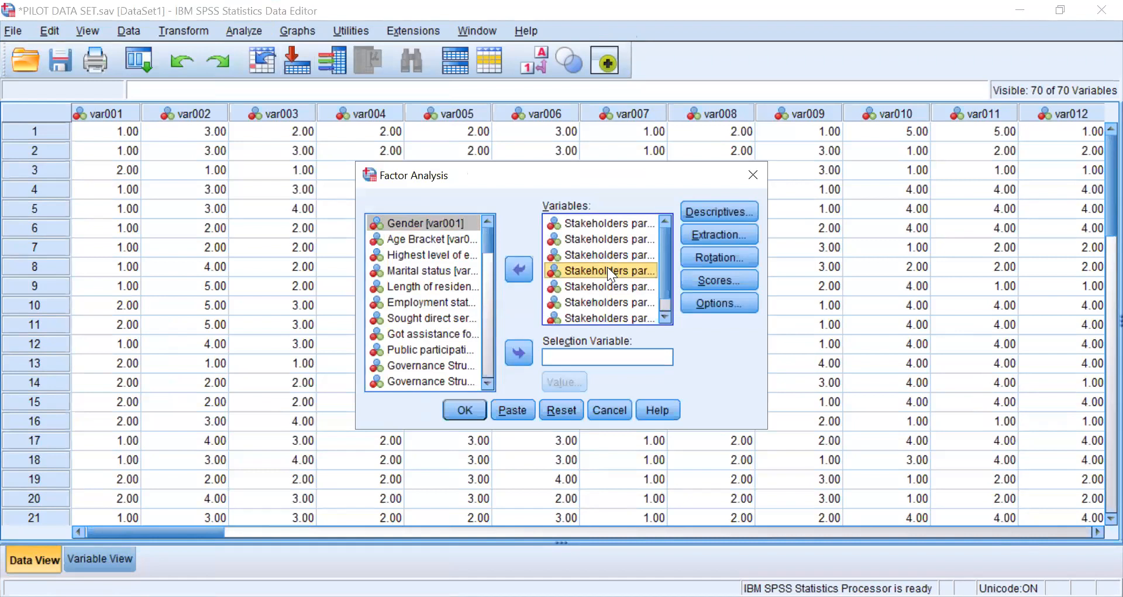
pyautogui.keyDown('ctrl'); pyautogui.click(593, 235); pyautogui.keyUp('ctrl')
pyautogui.keyDown('ctrl'); pyautogui.click(591, 224); pyautogui.keyUp('ctrl')
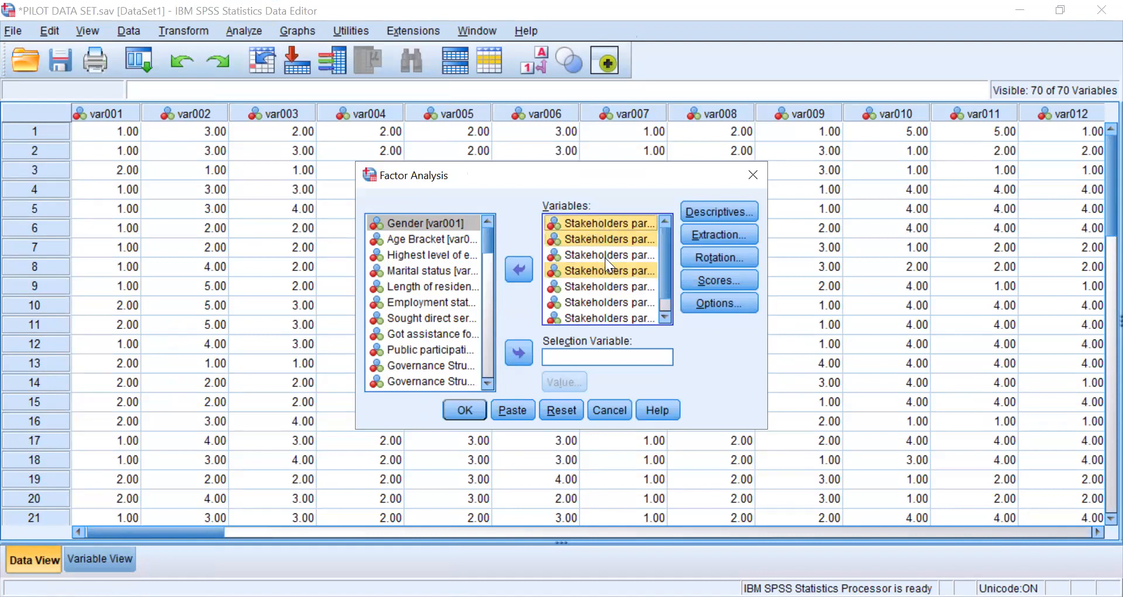
pyautogui.keyDown('ctrl'); pyautogui.click(603, 253); pyautogui.keyUp('ctrl')
pyautogui.keyDown('ctrl'); pyautogui.click(610, 287); pyautogui.keyUp('ctrl')
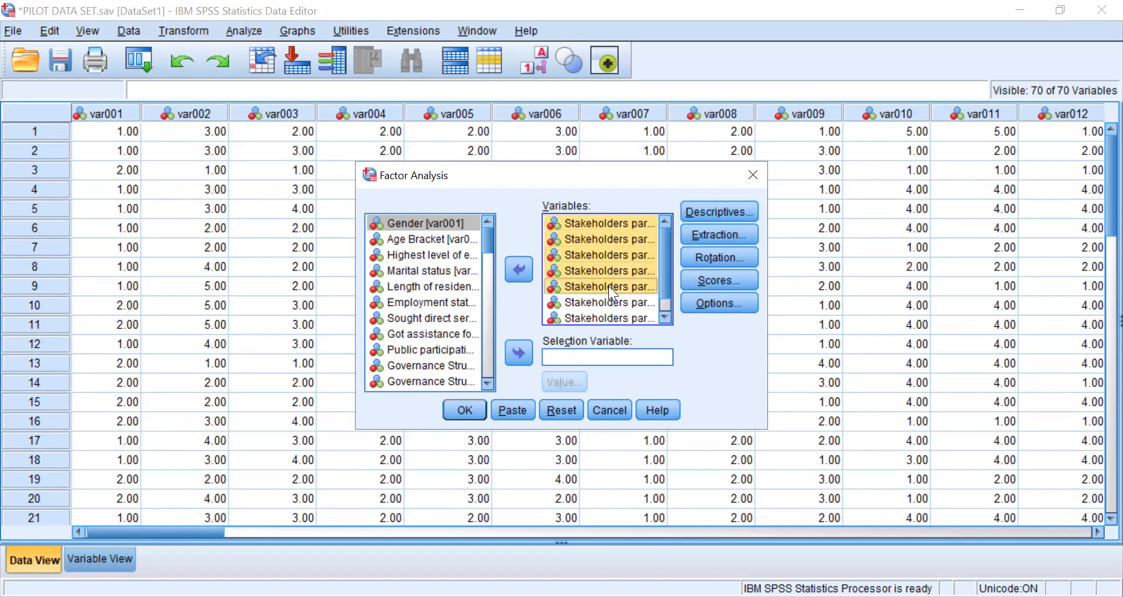
pyautogui.keyDown('ctrl'); pyautogui.click(615, 306); pyautogui.keyUp('ctrl')
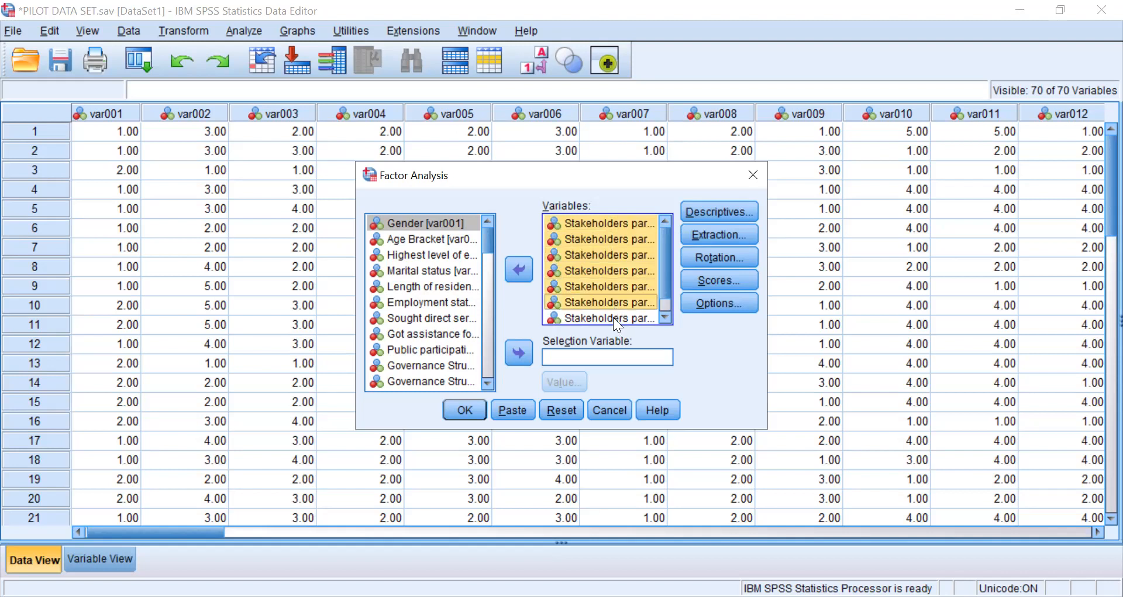
pyautogui.keyDown('ctrl'); pyautogui.click(618, 320); pyautogui.keyUp('ctrl')
pyautogui.click(665, 317)
pyautogui.click(665, 317)
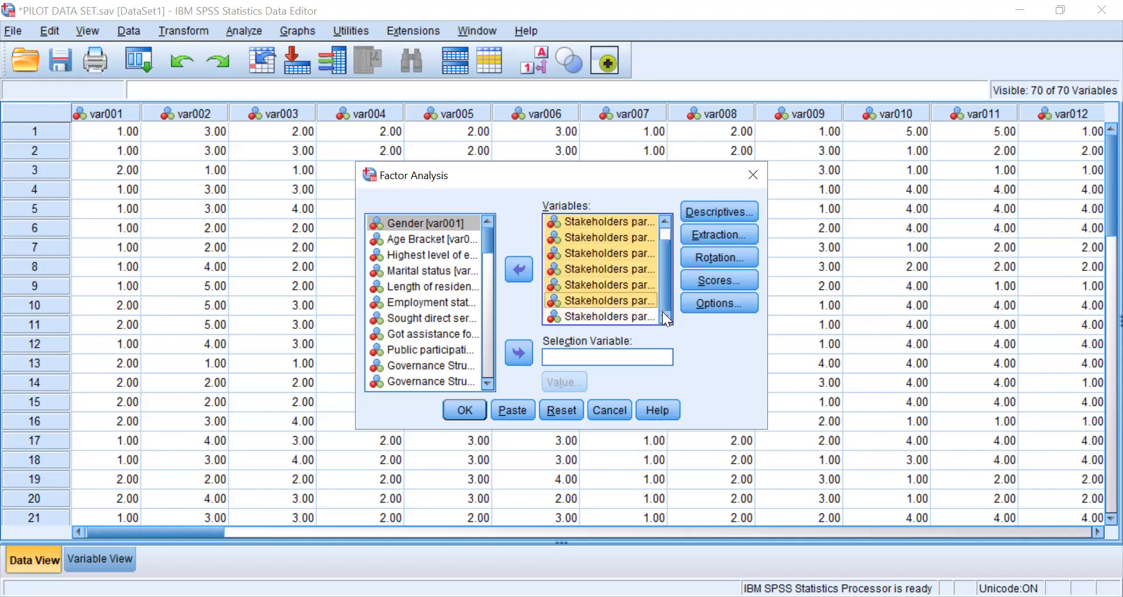
pyautogui.keyDown('ctrl'); pyautogui.click(616, 319); pyautogui.keyUp('ctrl')
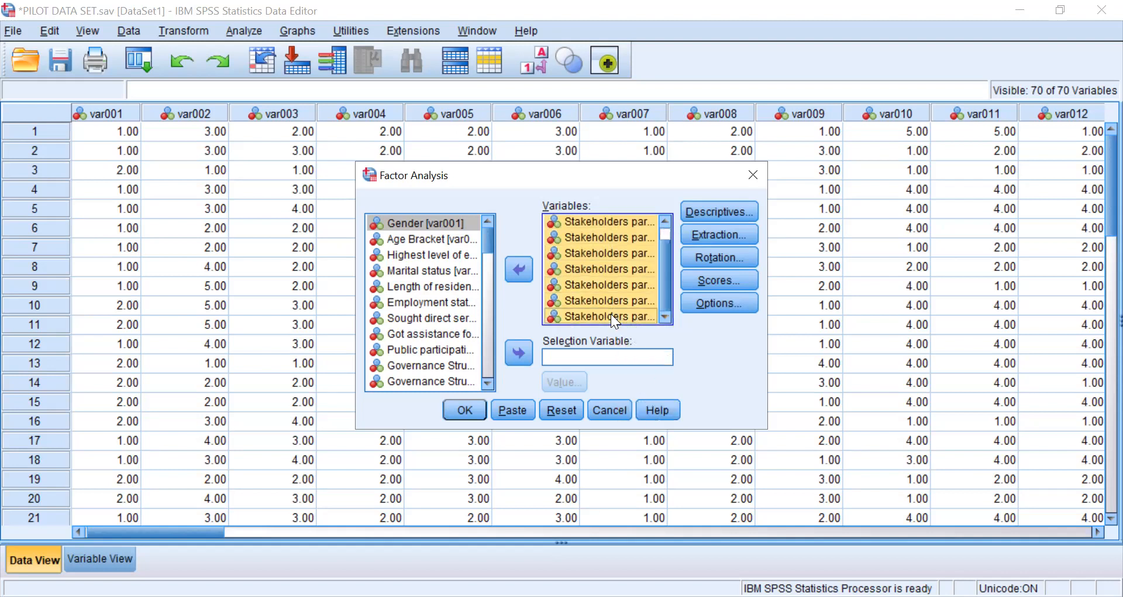
pyautogui.click(520, 270)
pyautogui.scroll(-1, 485, 323)
pyautogui.moveTo(485, 323); pyautogui.dragTo(495, 358)
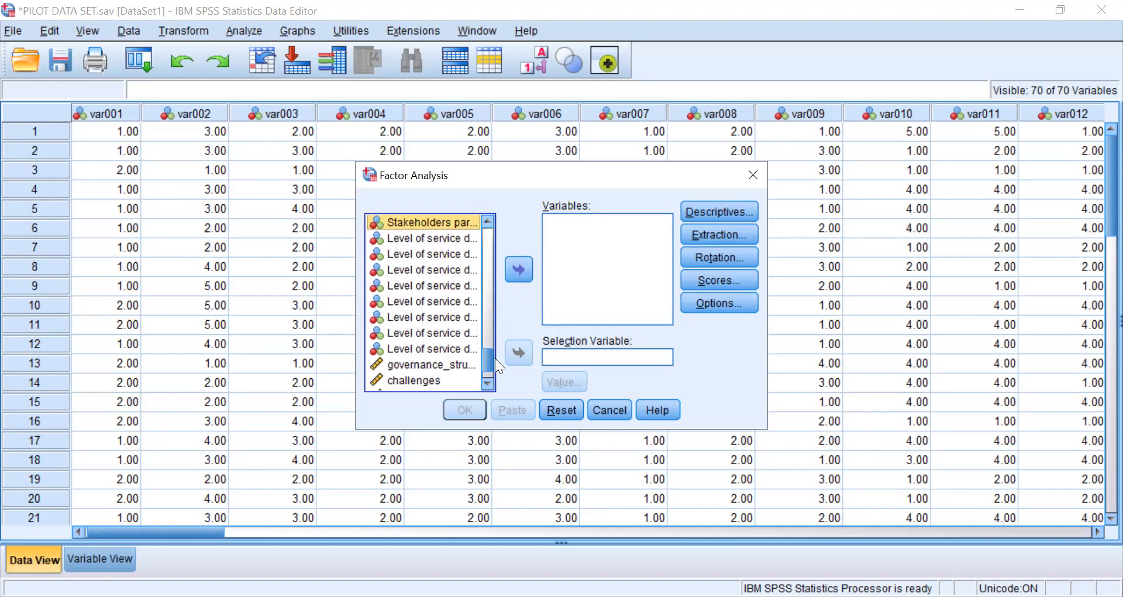
pyautogui.keyDown('ctrl'); pyautogui.click(438, 347); pyautogui.keyUp('ctrl')
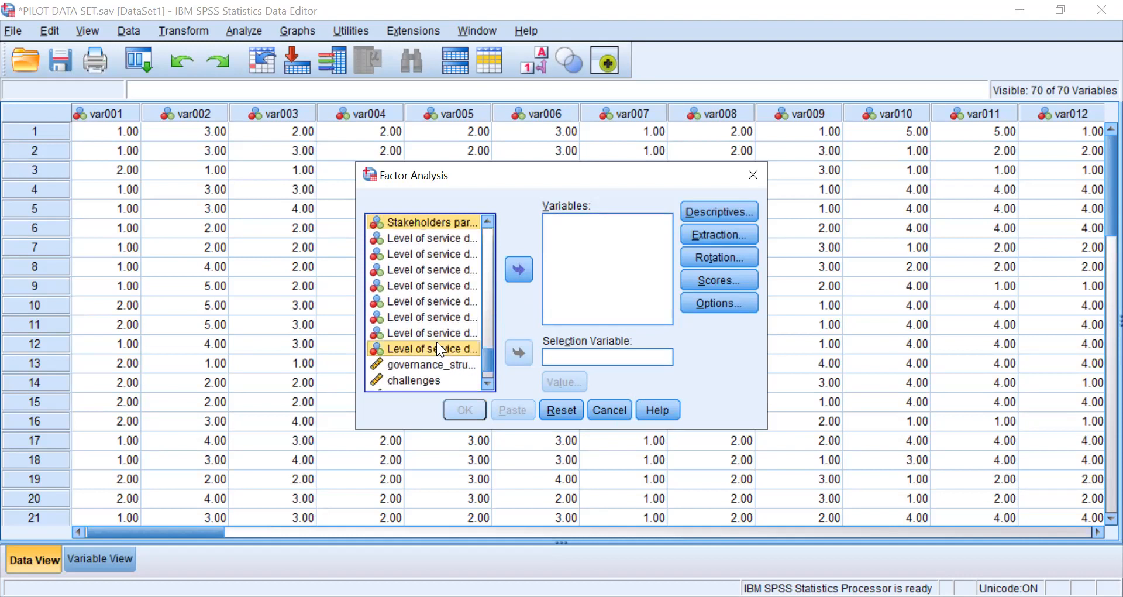
pyautogui.keyDown('ctrl'); pyautogui.click(432, 331); pyautogui.keyUp('ctrl')
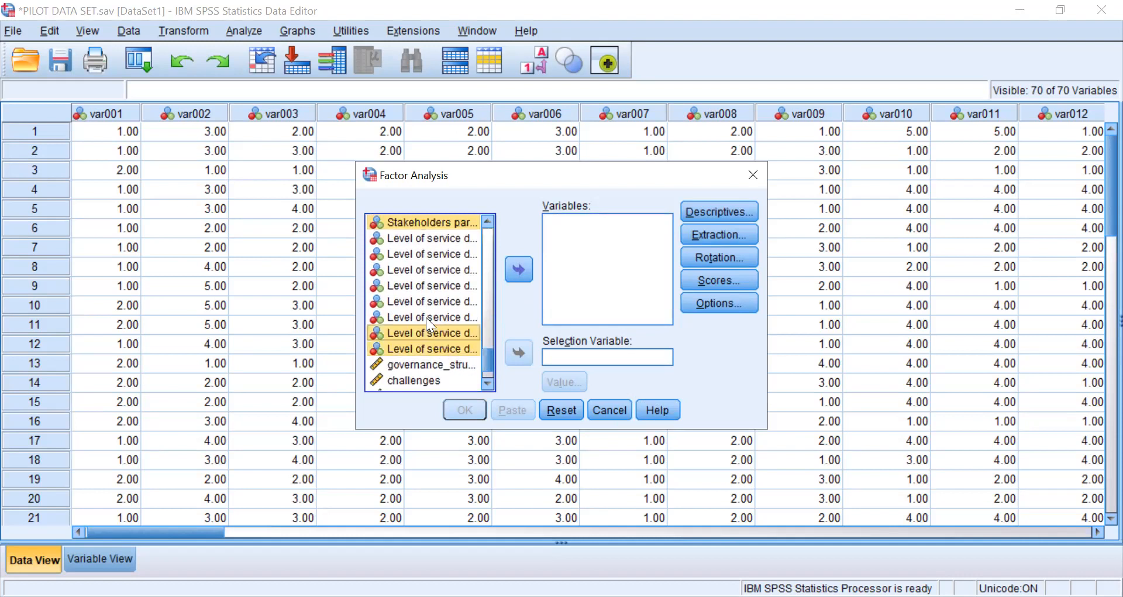
pyautogui.keyDown('ctrl'); pyautogui.click(425, 317); pyautogui.keyUp('ctrl')
pyautogui.keyDown('ctrl'); pyautogui.click(425, 301); pyautogui.keyUp('ctrl')
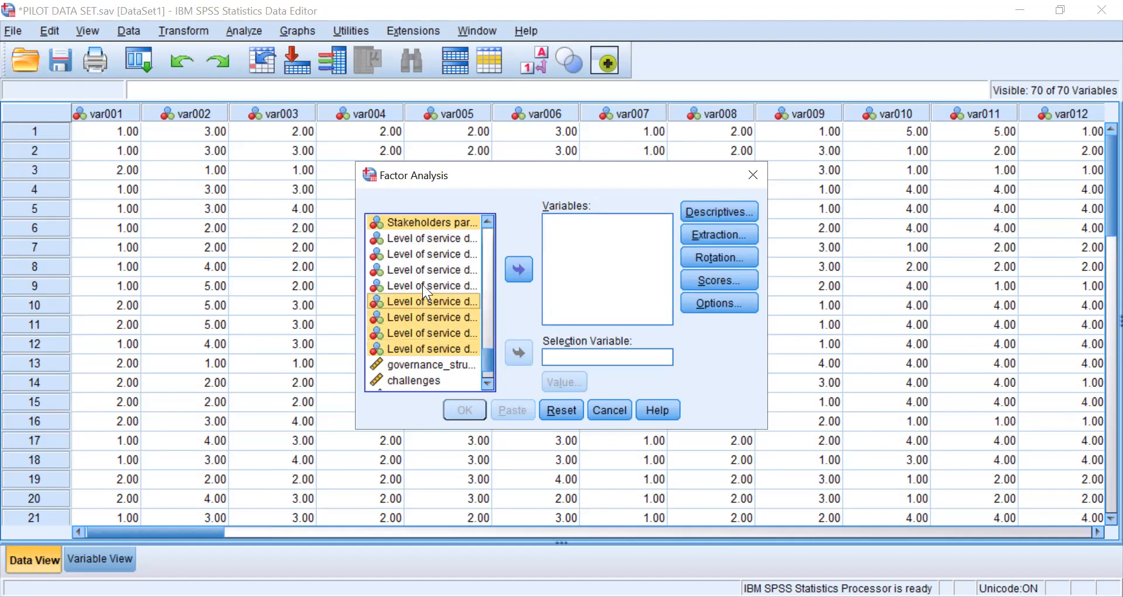
pyautogui.keyDown('ctrl'); pyautogui.click(422, 284); pyautogui.keyUp('ctrl')
pyautogui.keyDown('ctrl'); pyautogui.click(425, 269); pyautogui.keyUp('ctrl')
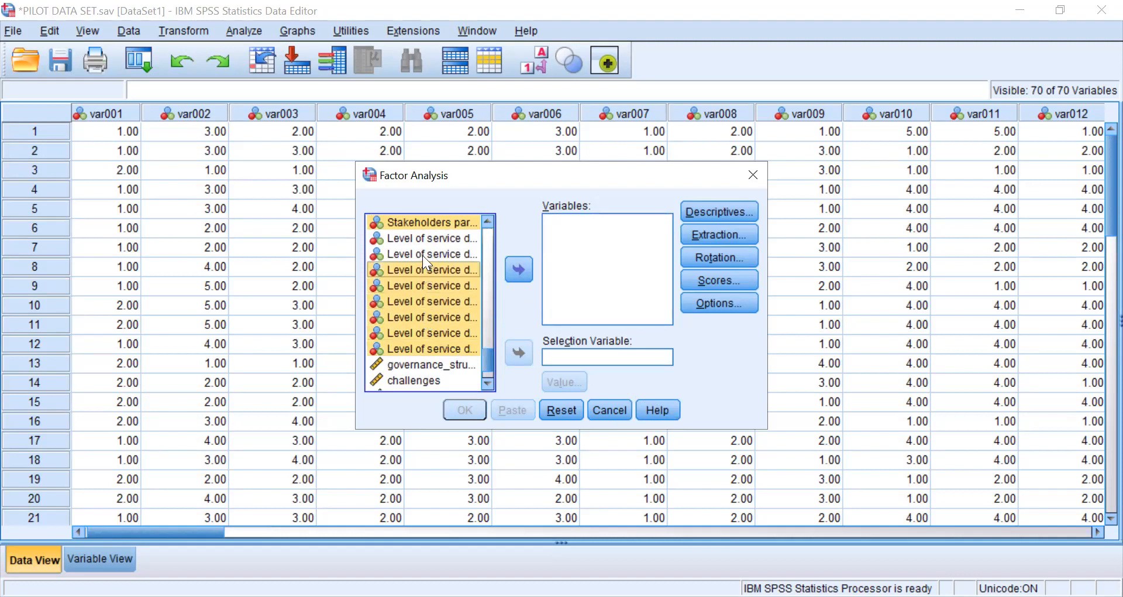
pyautogui.keyDown('ctrl'); pyautogui.click(420, 253); pyautogui.keyUp('ctrl')
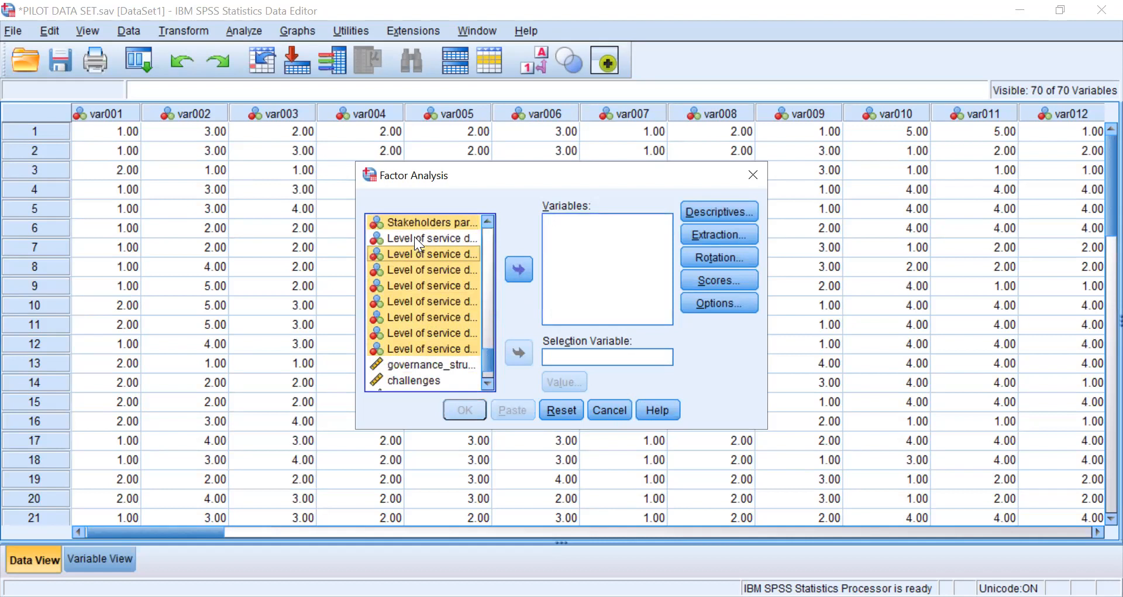
# Run the factor analysis on the eight Level of service delivery items, var064 to var071, and review their component matrix
pyautogui.click(414, 236)
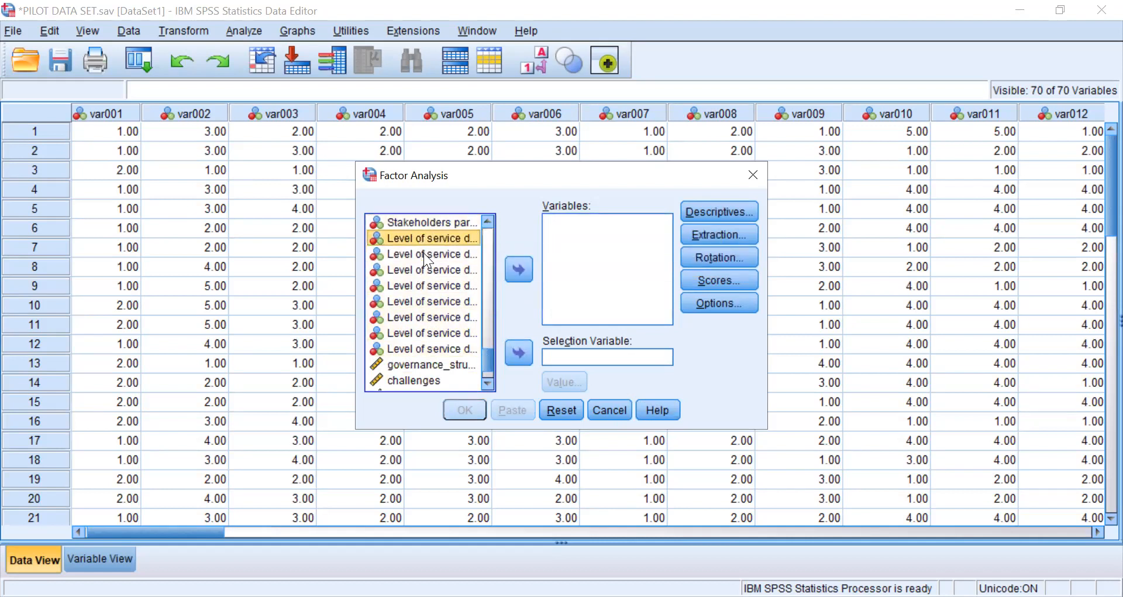
pyautogui.keyDown('ctrl'); pyautogui.click(418, 254); pyautogui.keyUp('ctrl')
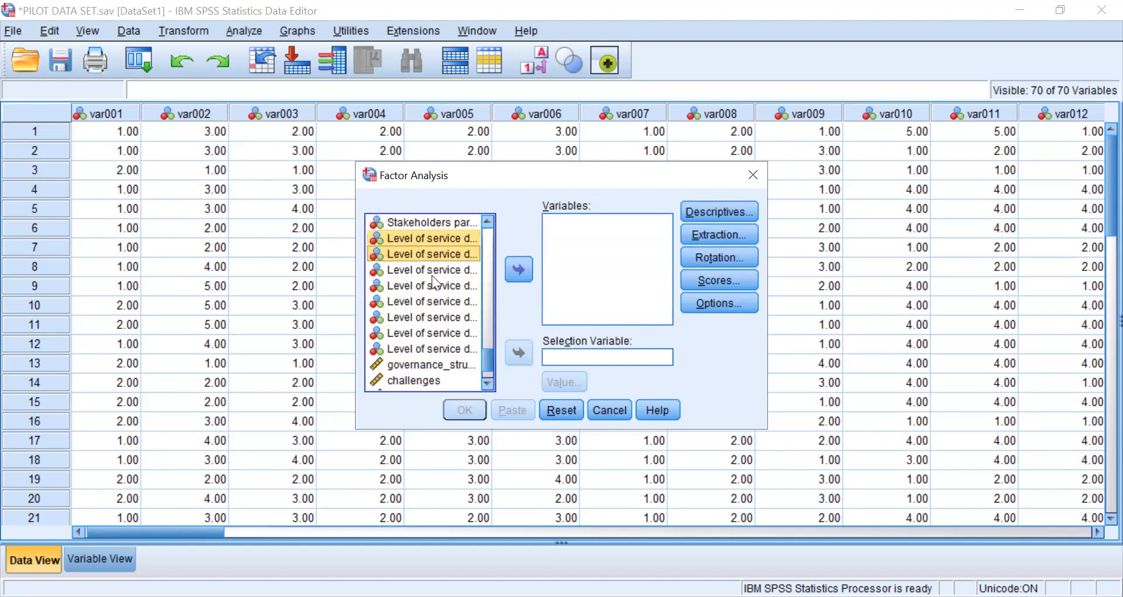
pyautogui.keyDown('ctrl'); pyautogui.click(425, 270); pyautogui.keyUp('ctrl')
pyautogui.keyDown('ctrl'); pyautogui.click(429, 286); pyautogui.keyUp('ctrl')
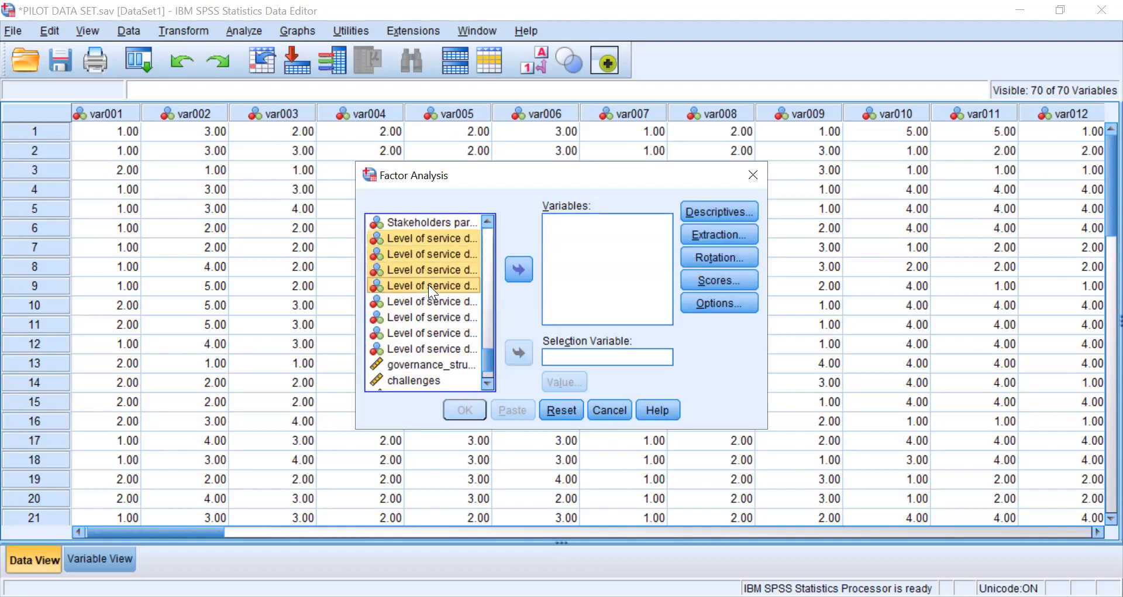
pyautogui.keyDown('ctrl'); pyautogui.click(434, 301); pyautogui.keyUp('ctrl')
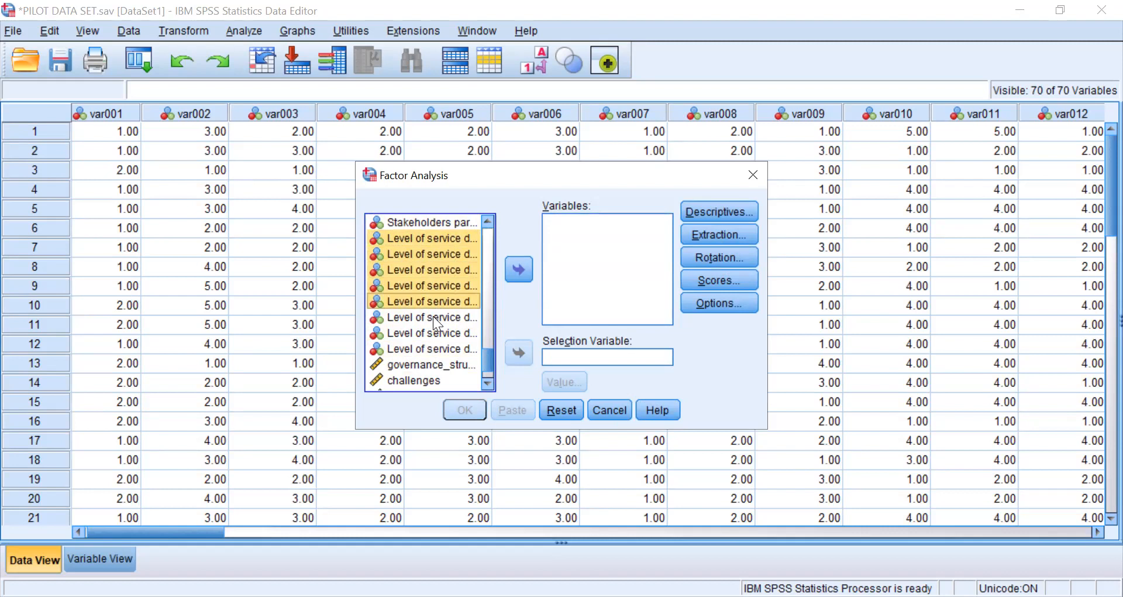
pyautogui.keyDown('ctrl'); pyautogui.click(433, 317); pyautogui.keyUp('ctrl')
pyautogui.keyDown('ctrl'); pyautogui.click(431, 333); pyautogui.keyUp('ctrl')
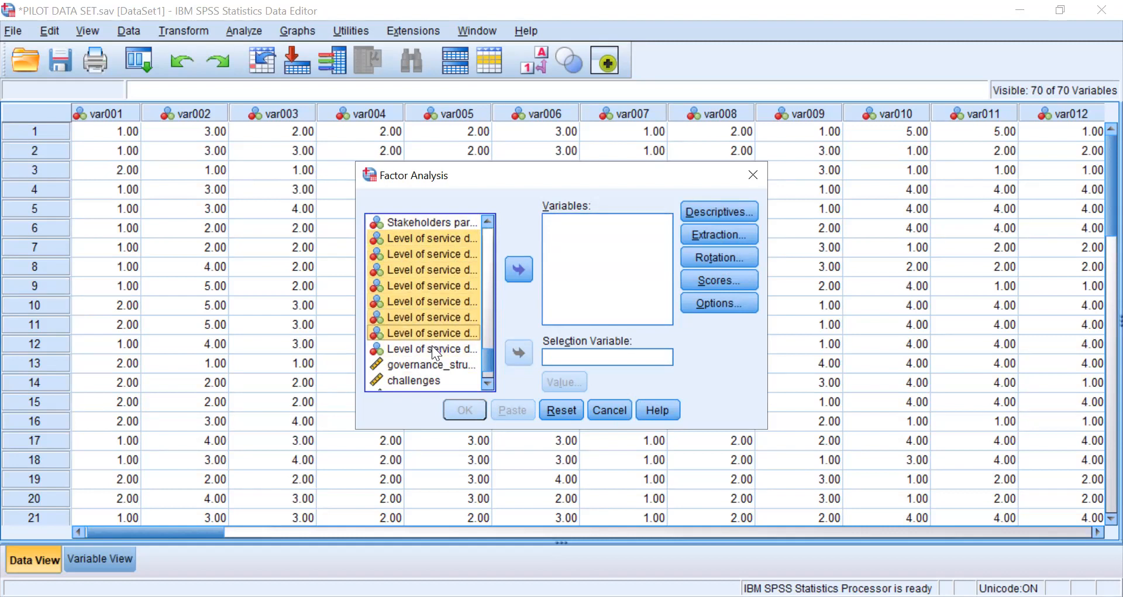
pyautogui.click(519, 269)
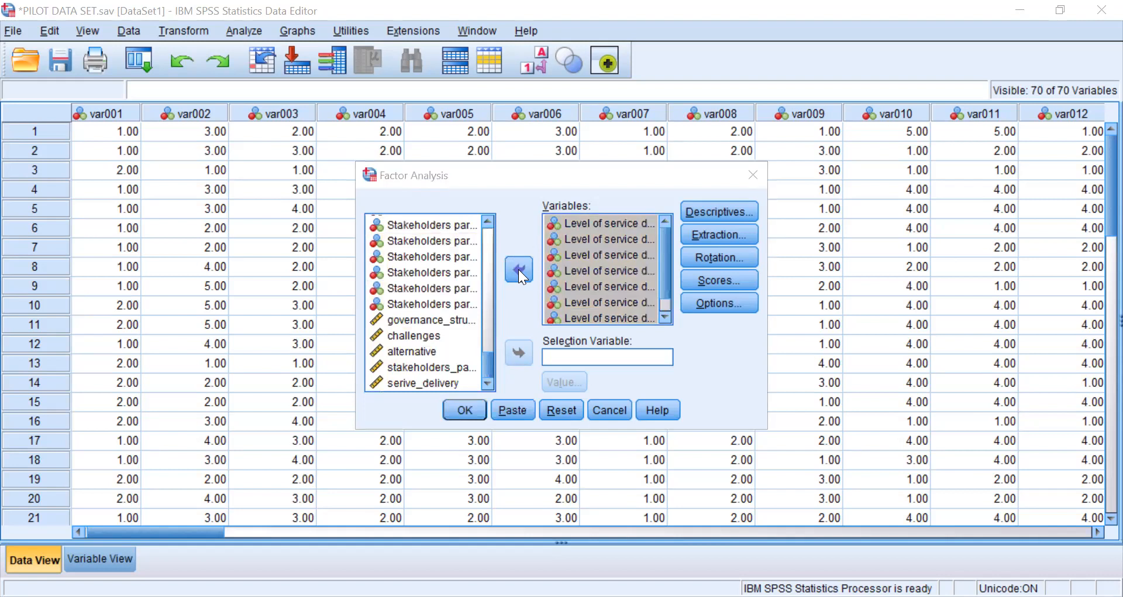
pyautogui.click(468, 408)
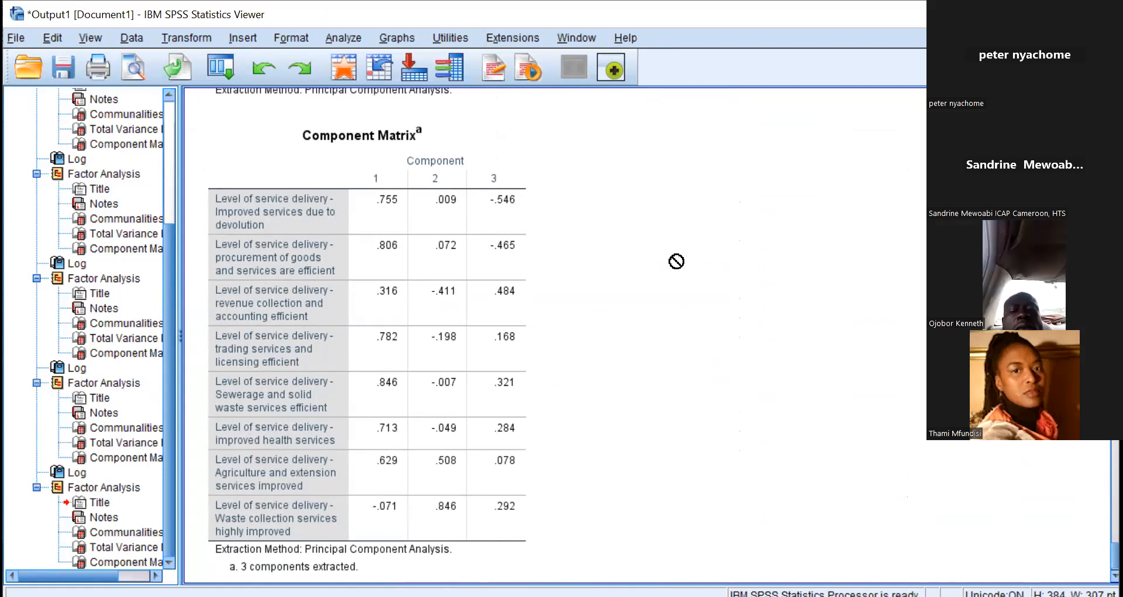
pyautogui.click(498, 124)
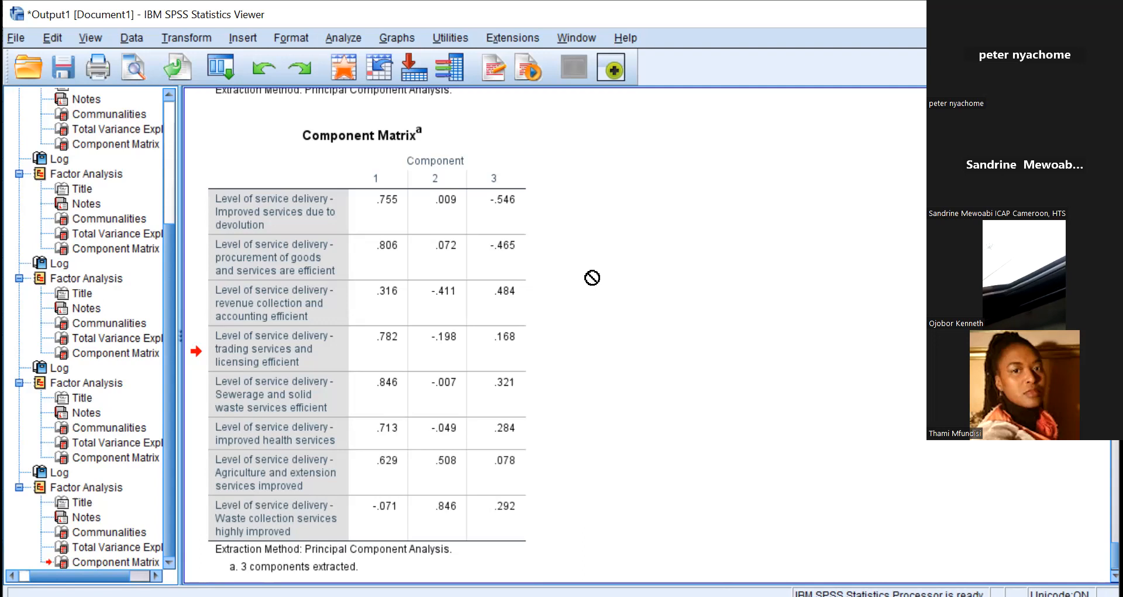
pyautogui.click(250, 352)
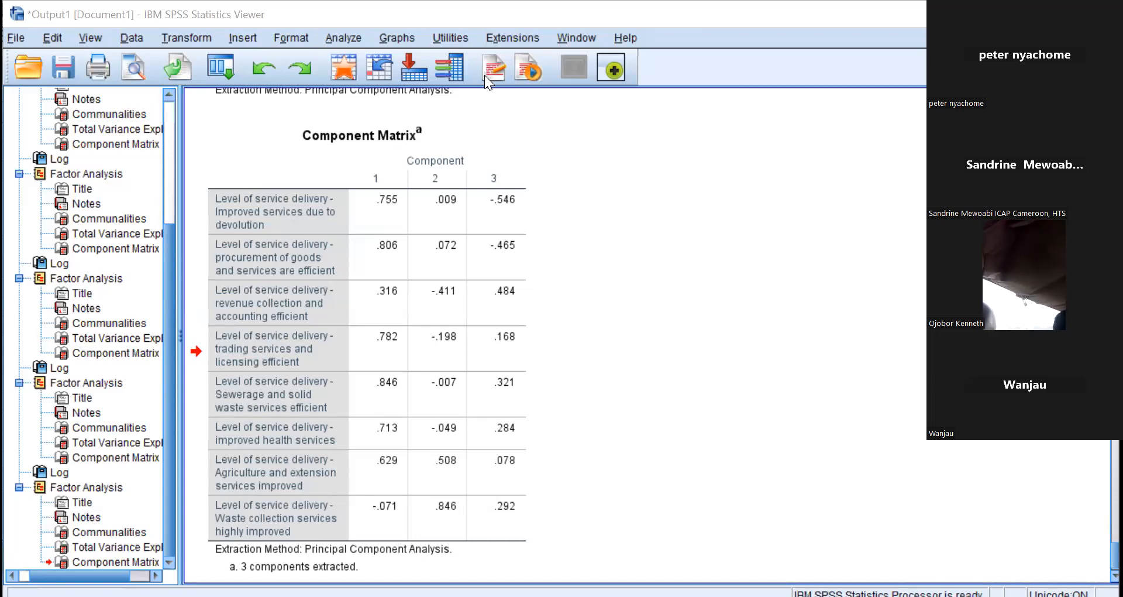
# Delete the waste collection services item, var071, from the pilot data set's variable definitions
pyautogui.hotkey('alt', 'Tab')
pyautogui.moveTo(106, 132); pyautogui.dragTo(407, 376)
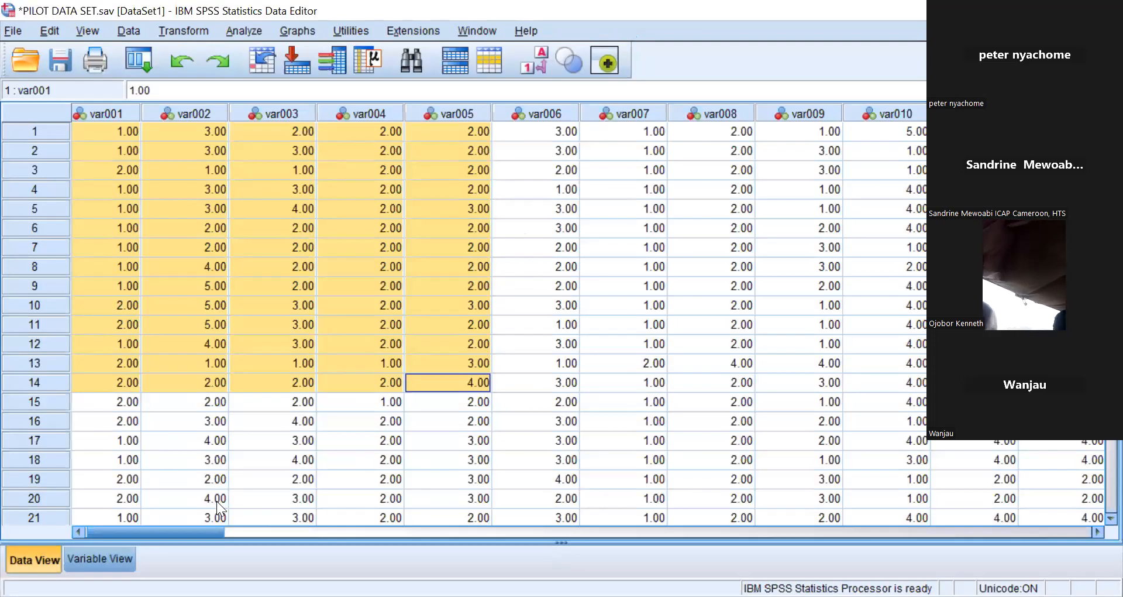
pyautogui.moveTo(196, 531)
pyautogui.mouseDown()
pyautogui.moveTo(256, 537)
pyautogui.moveTo(194, 533)
pyautogui.mouseUp()
pyautogui.click(100, 559)
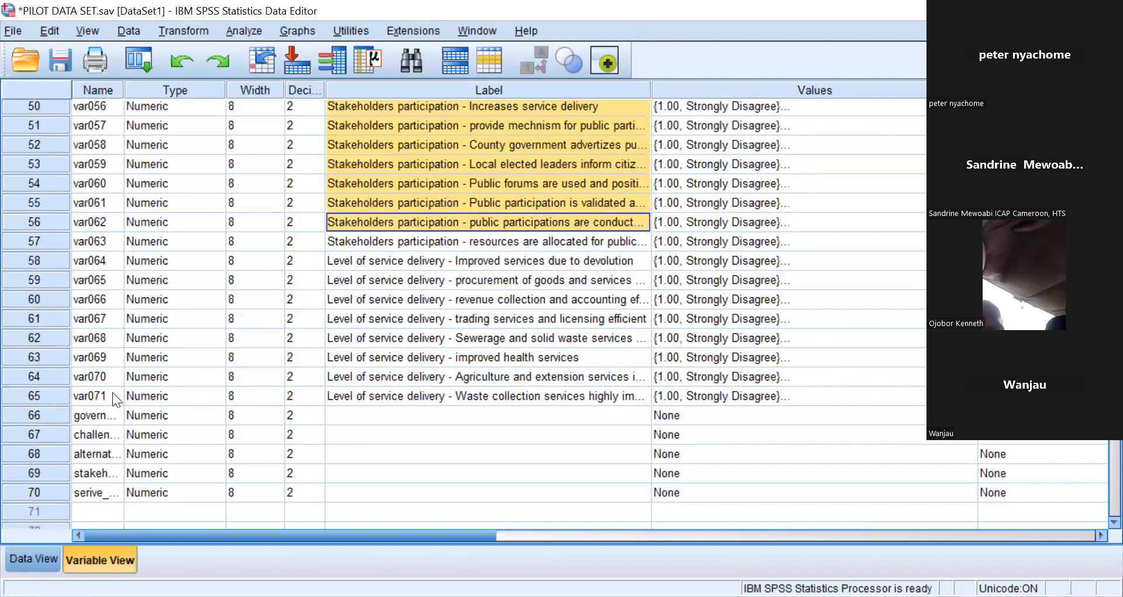
pyautogui.click(27, 396)
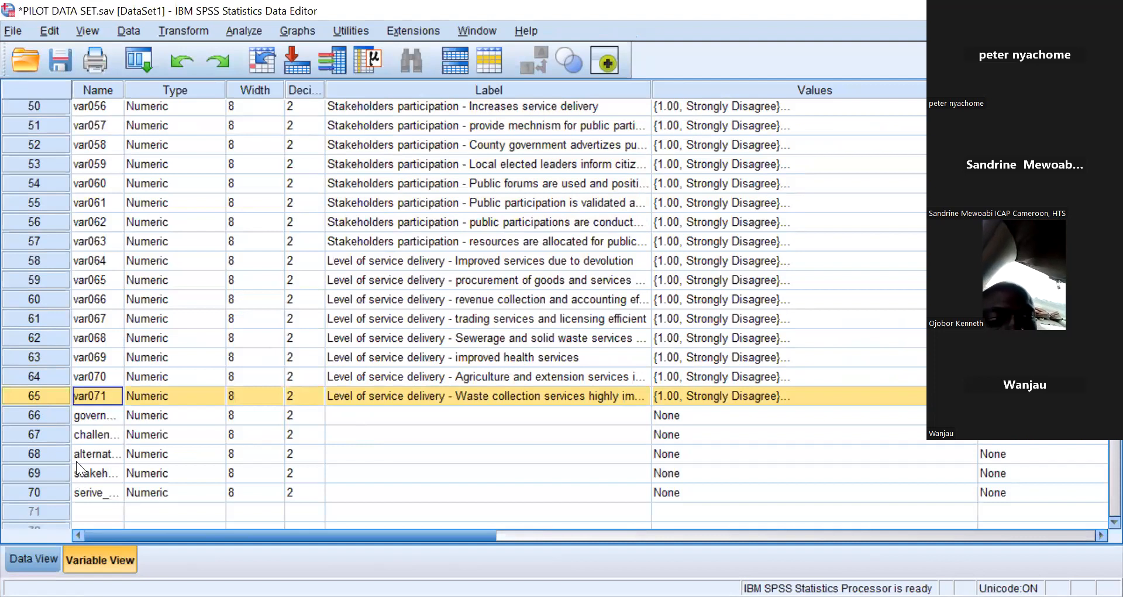
pyautogui.rightClick(38, 396)
pyautogui.click(74, 450)
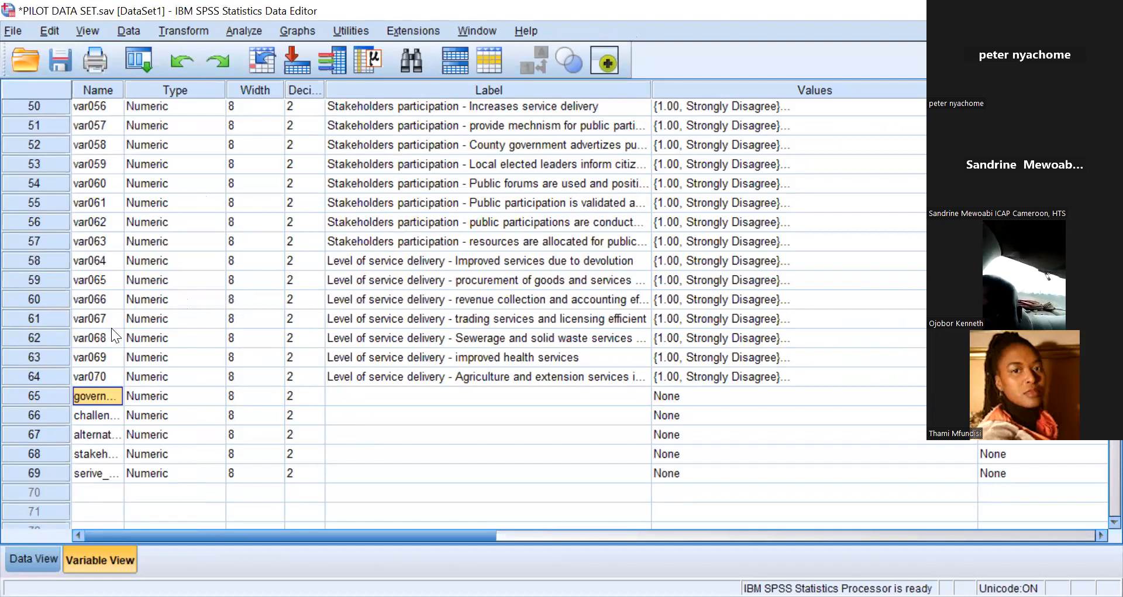
# Delete the revenue collection and accounting item, var066, from the Level of service delivery variable definitions
pyautogui.click(31, 299)
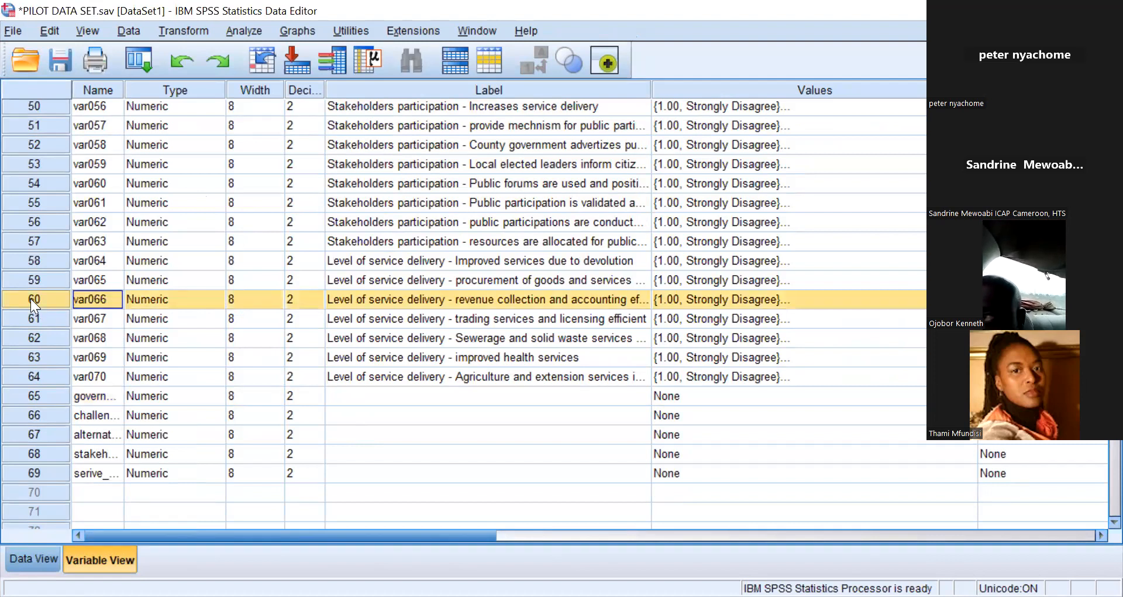
pyautogui.rightClick(89, 295)
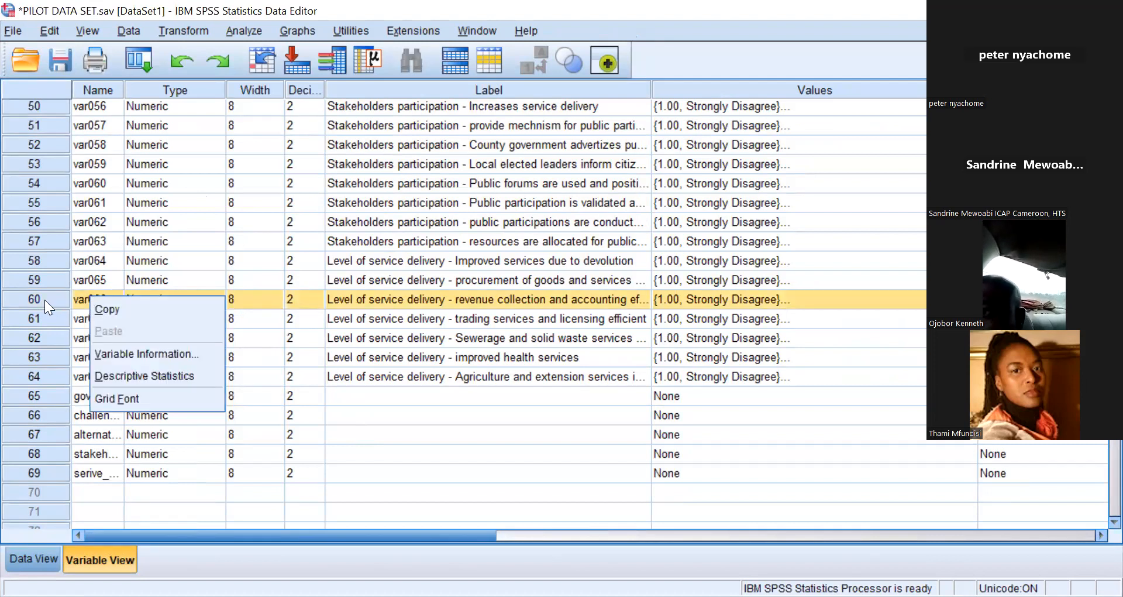
pyautogui.click(46, 299)
pyautogui.rightClick(45, 299)
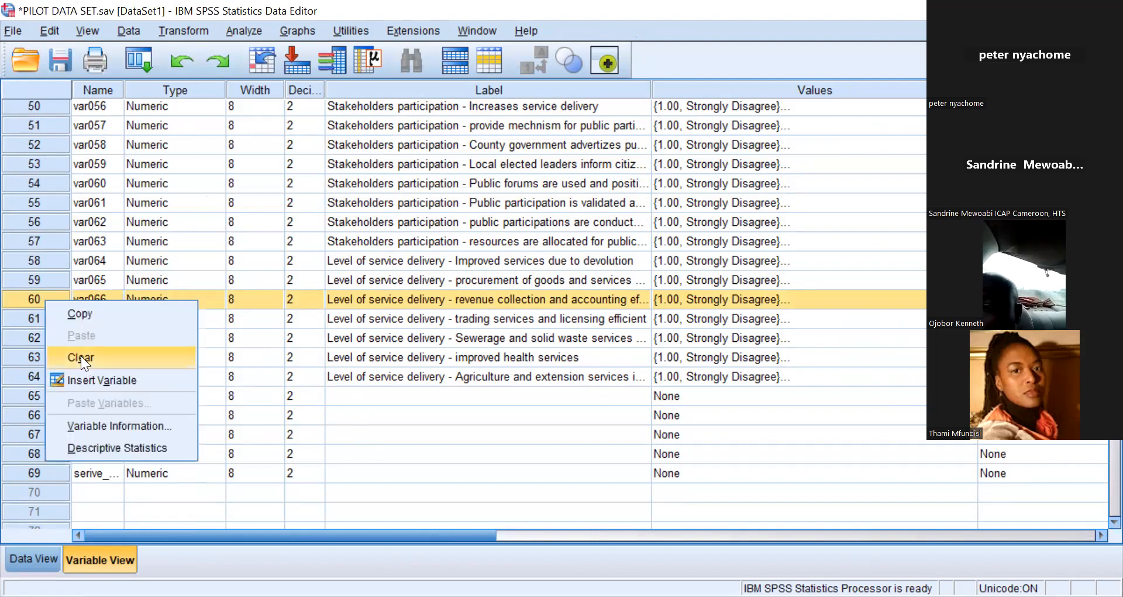
pyautogui.click(81, 356)
pyautogui.click(379, 439)
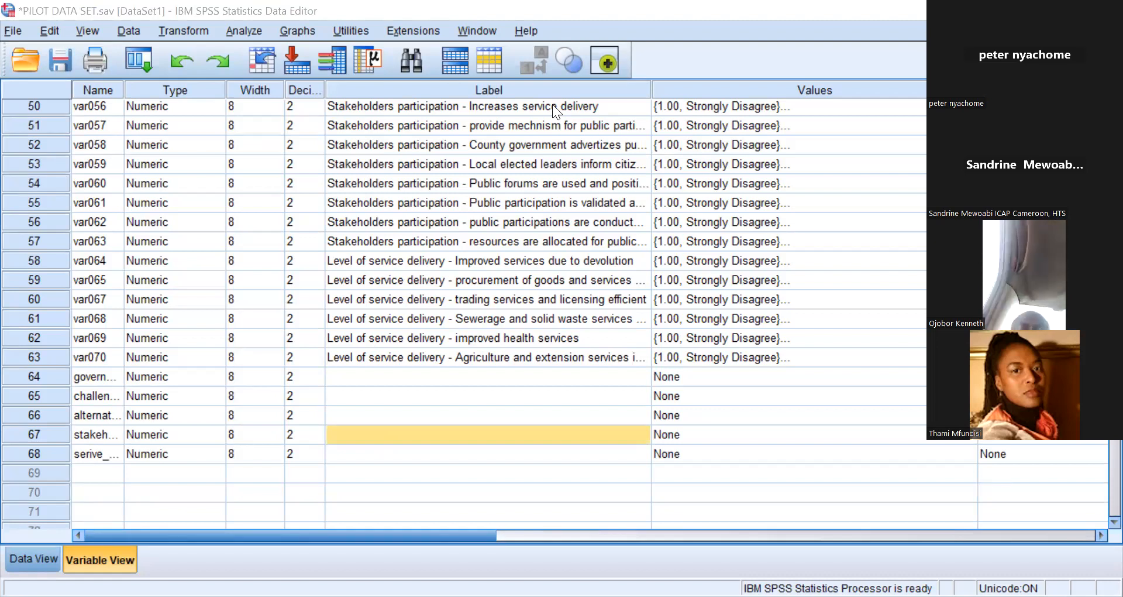
pyautogui.click(784, 421)
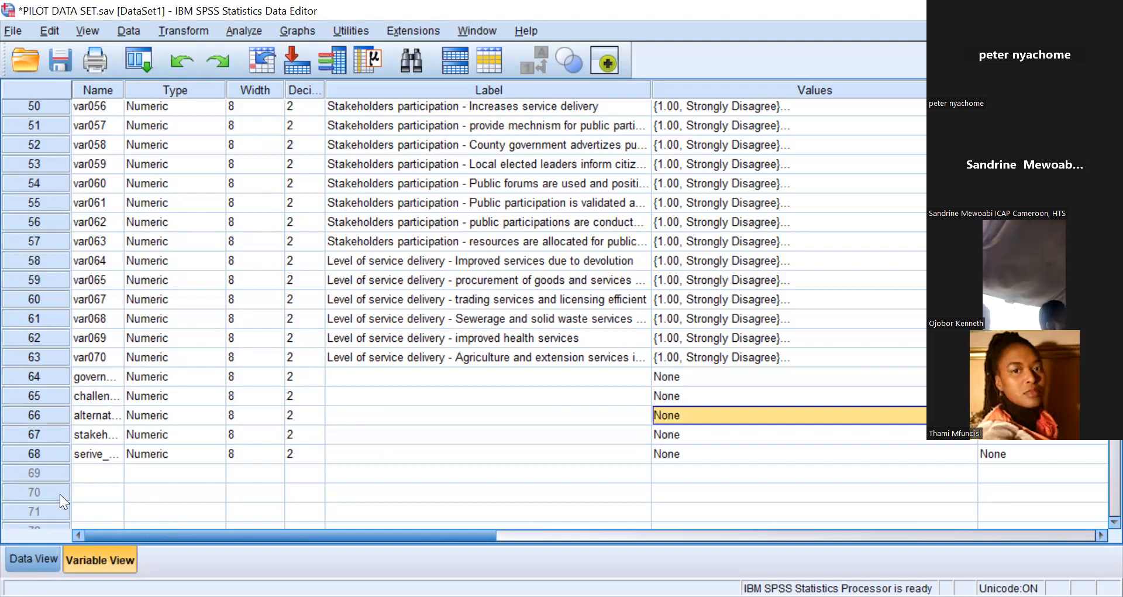
# Rerun the factor analysis on the six remaining Level of service delivery items and review their communalities, total variance and component matrix
pyautogui.click(28, 561)
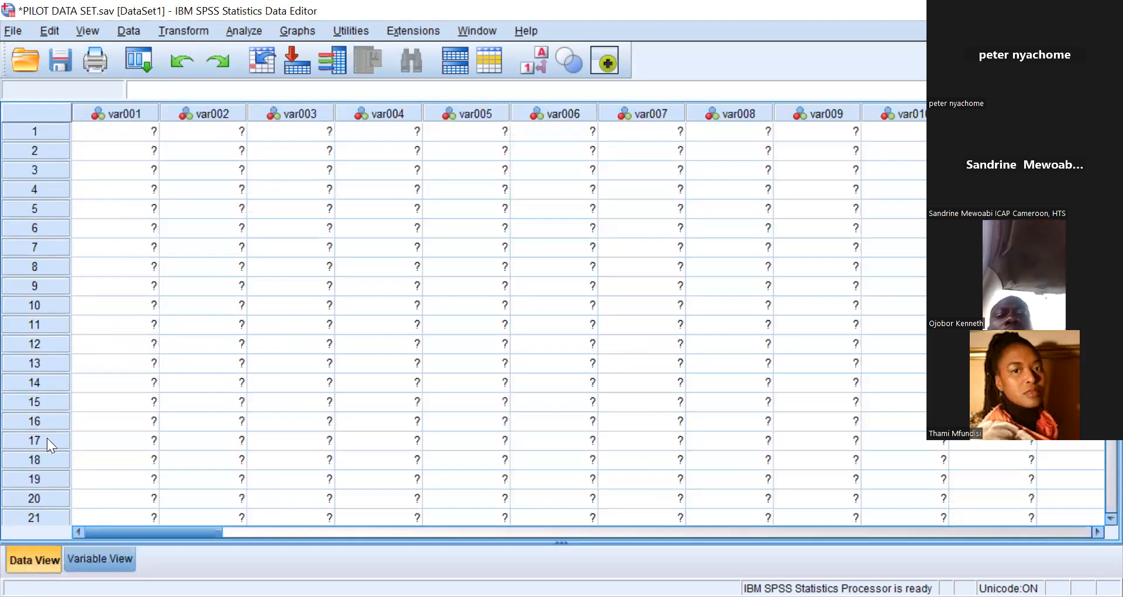
pyautogui.click(232, 32)
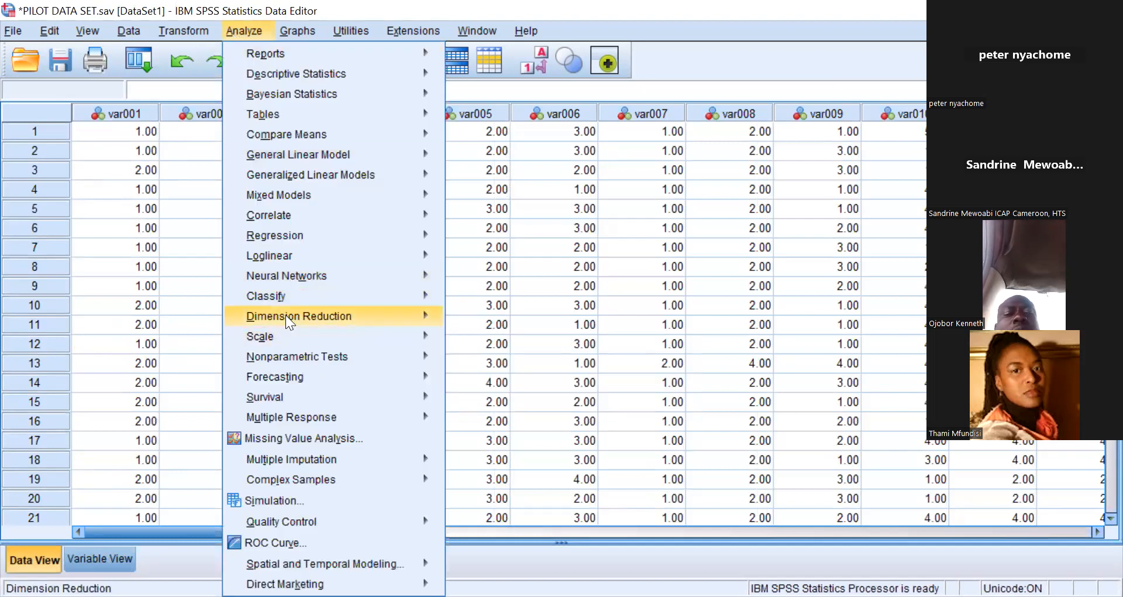
pyautogui.moveTo(285, 316)
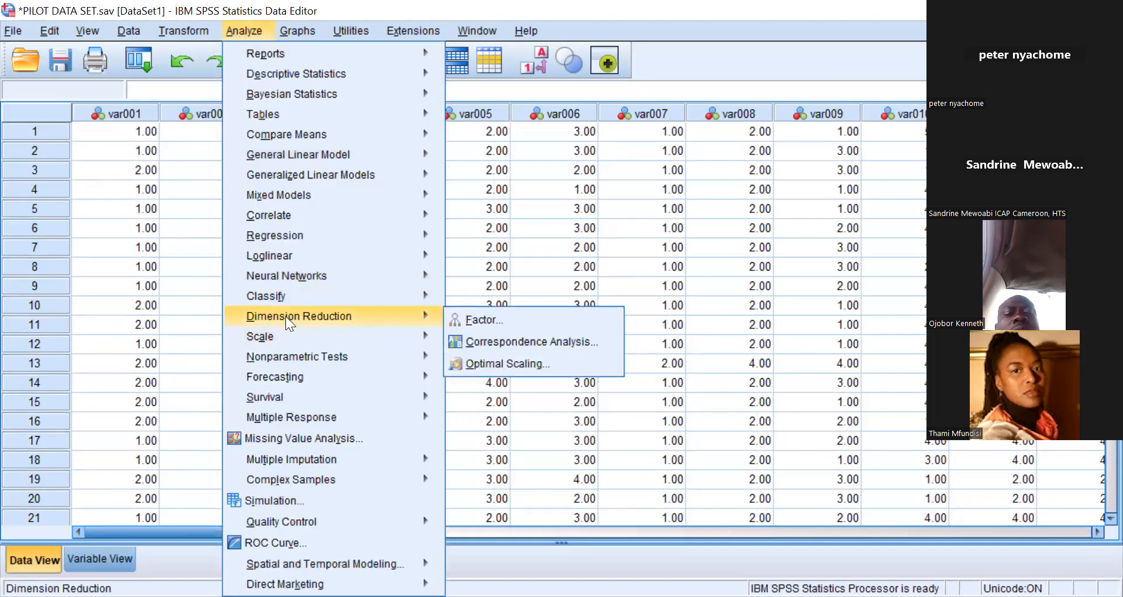
pyautogui.click(474, 319)
pyautogui.click(465, 411)
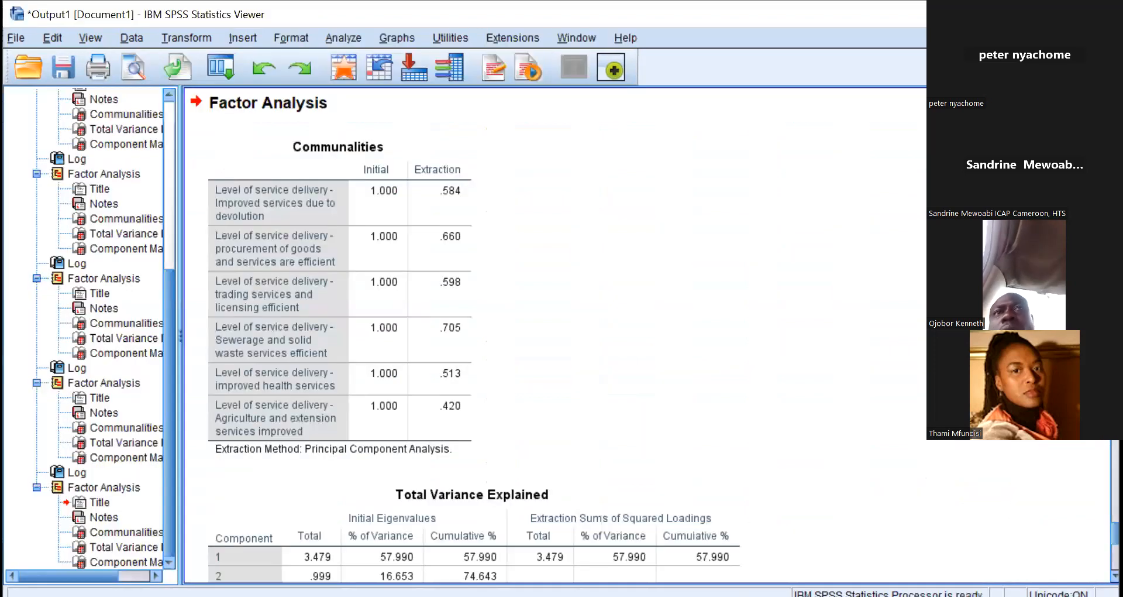
pyautogui.scroll(-3, 556, 335)
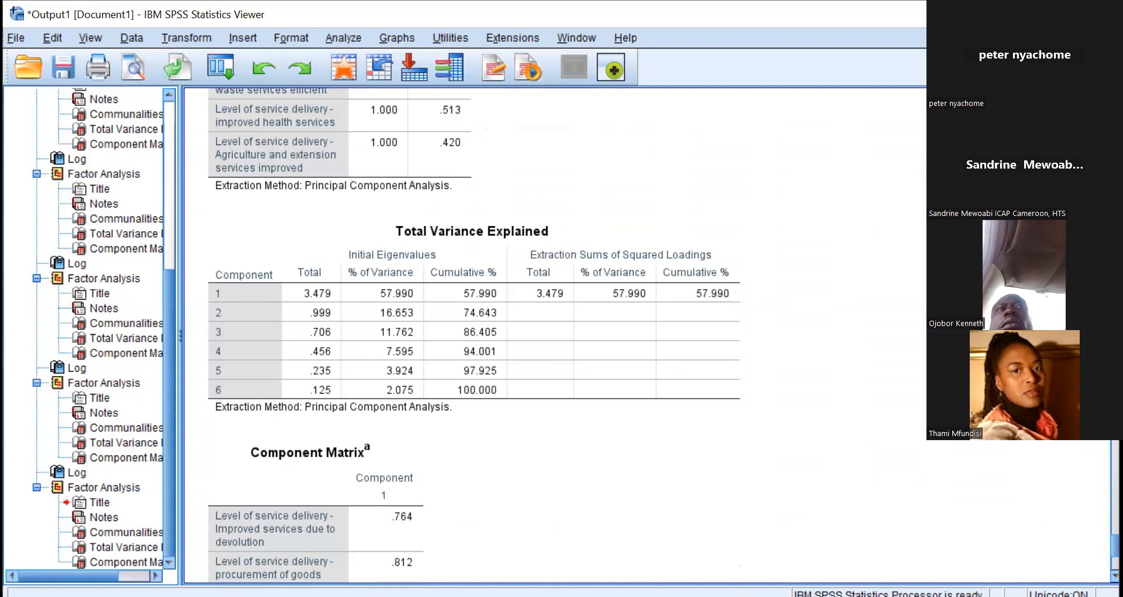
pyautogui.scroll(-3, 556, 335)
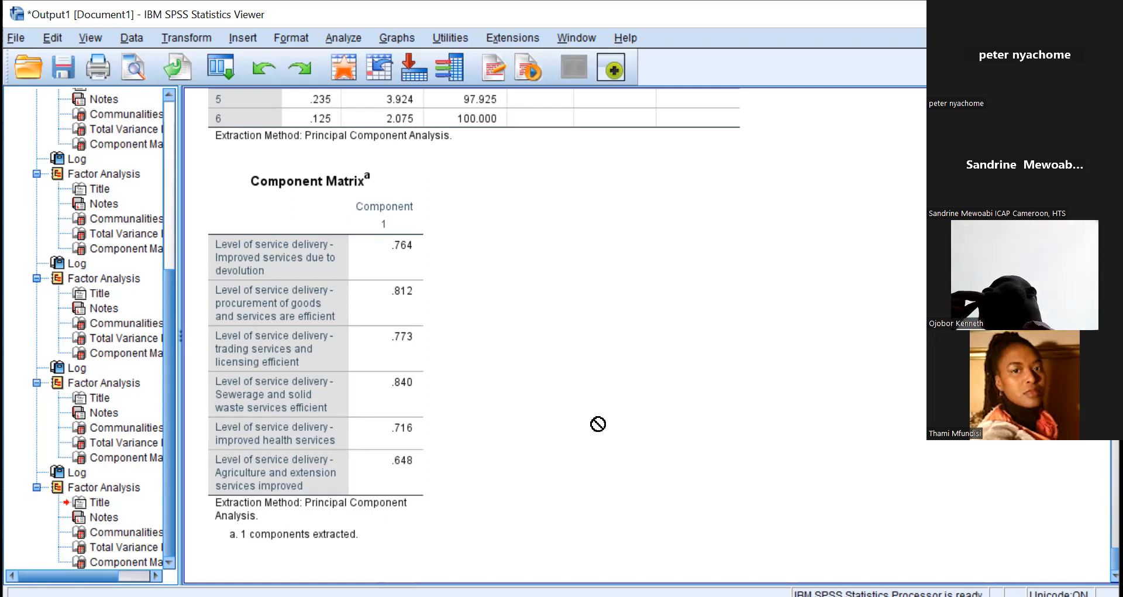
pyautogui.click(253, 396)
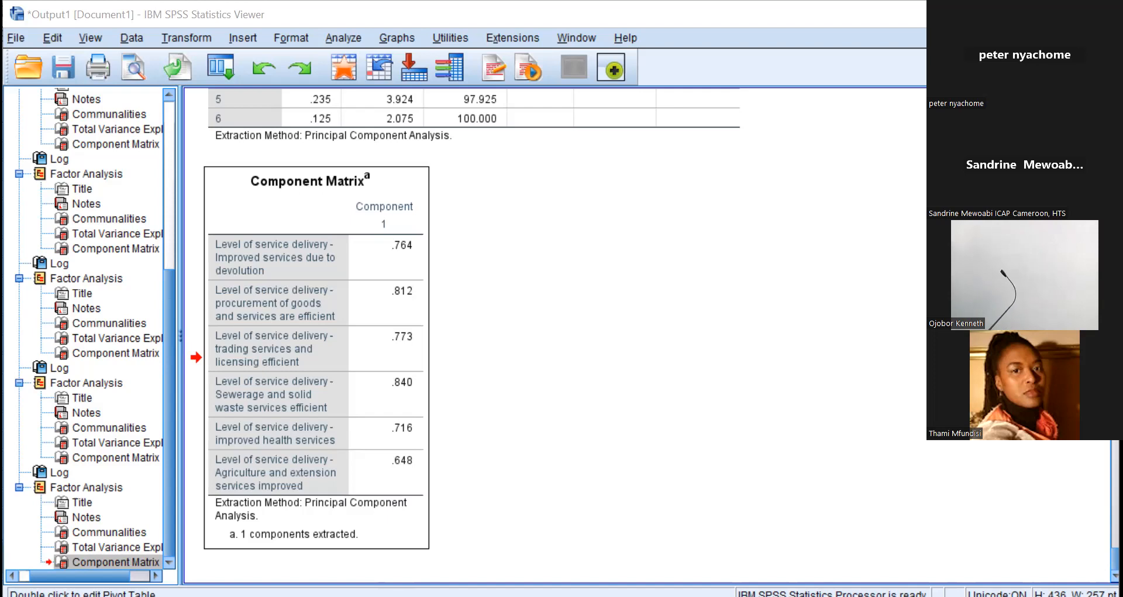
pyautogui.click(826, 259)
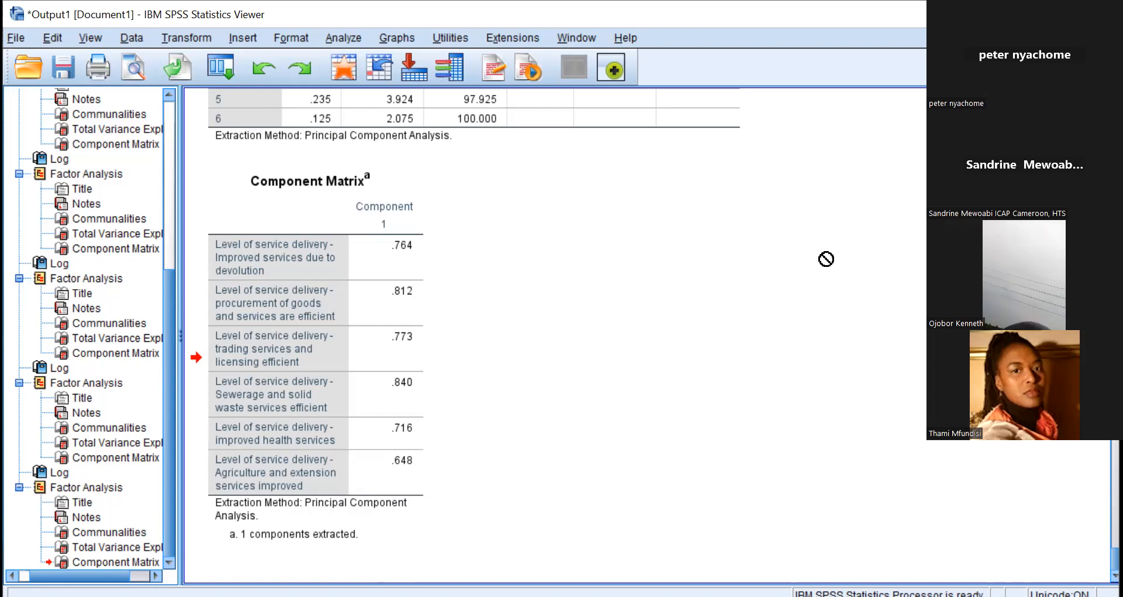
# Open Reliability Analysis for the pilot data set and add the six Governance Structure items, var010 to var015, as its items
pyautogui.click(370, 60)
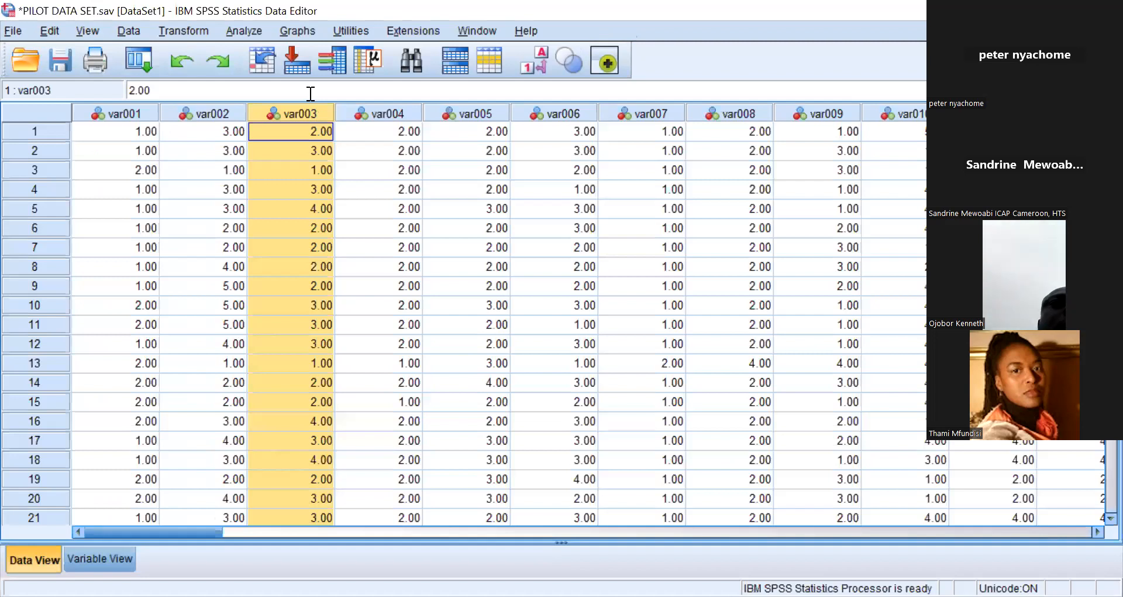
pyautogui.click(243, 29)
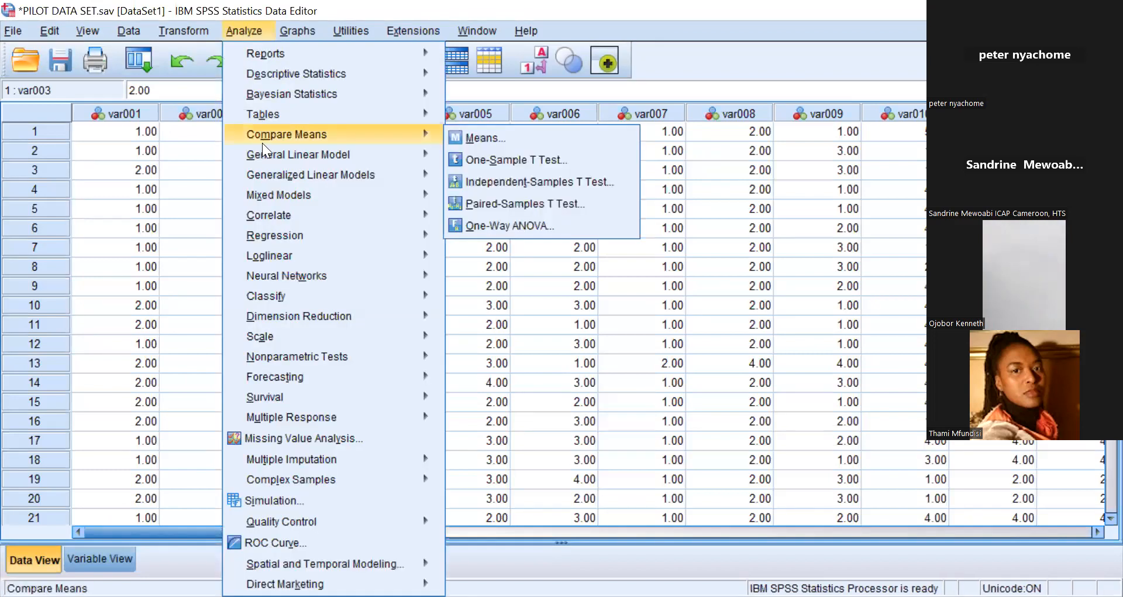
pyautogui.moveTo(269, 187)
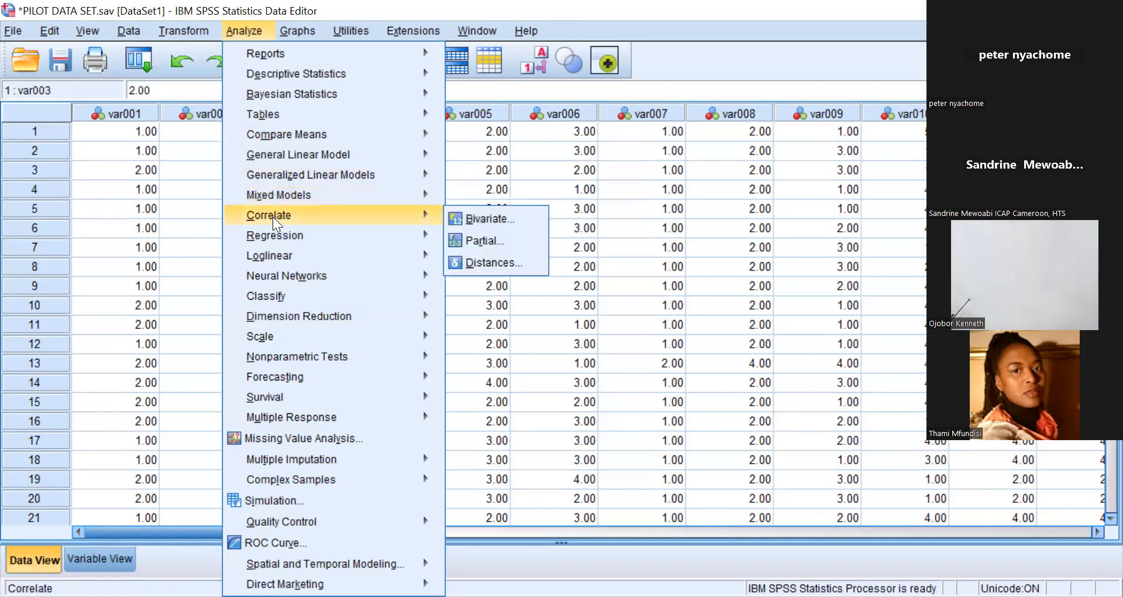
pyautogui.moveTo(278, 310)
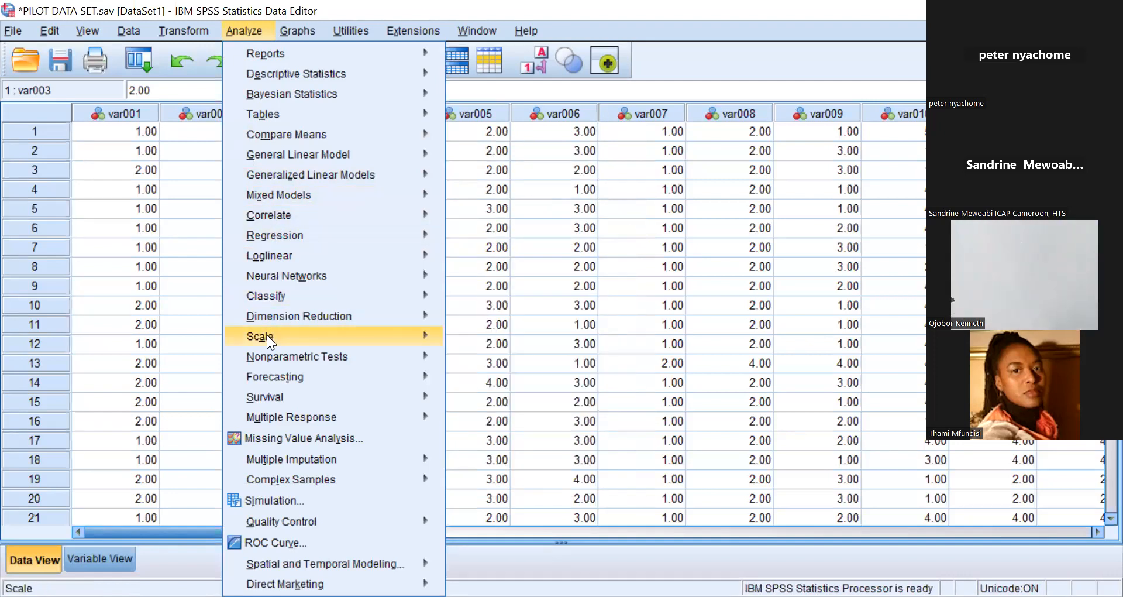
pyautogui.moveTo(360, 334)
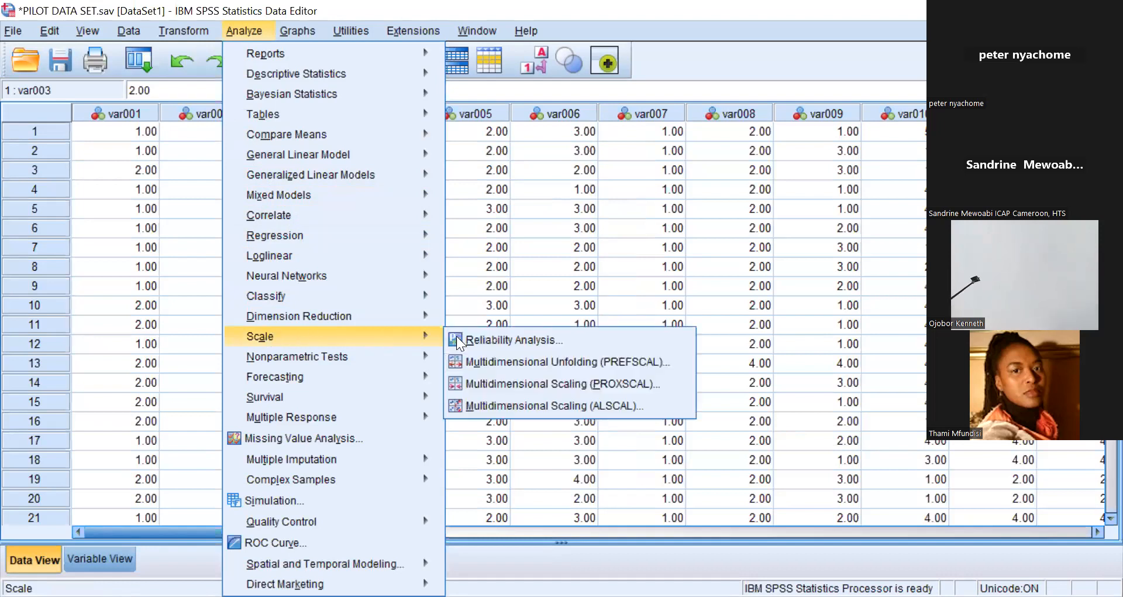
pyautogui.click(485, 338)
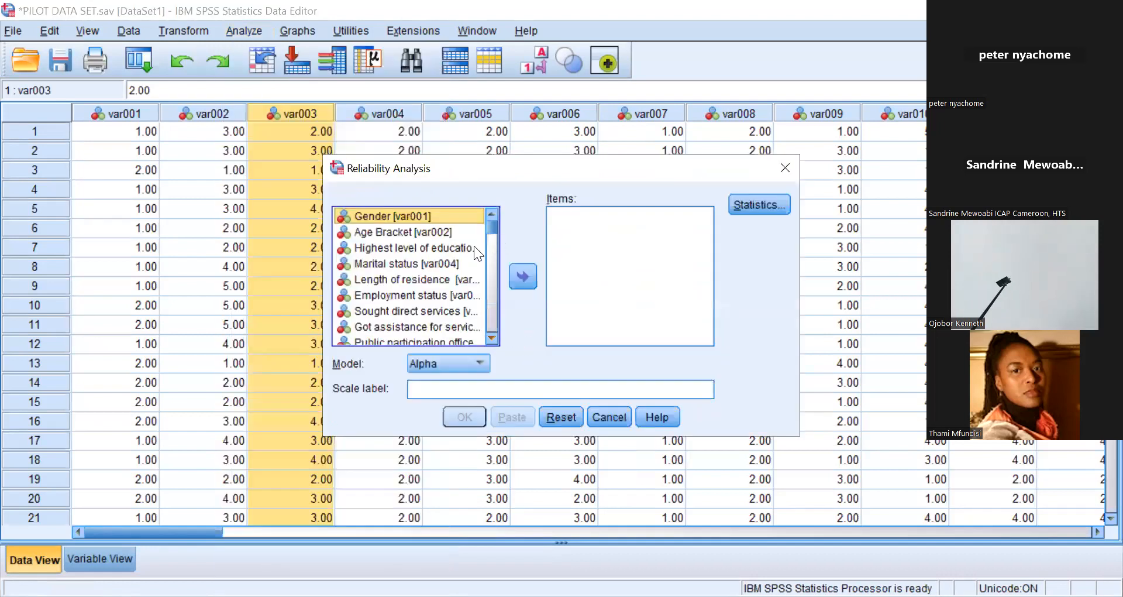
pyautogui.moveTo(493, 225); pyautogui.dragTo(494, 232)
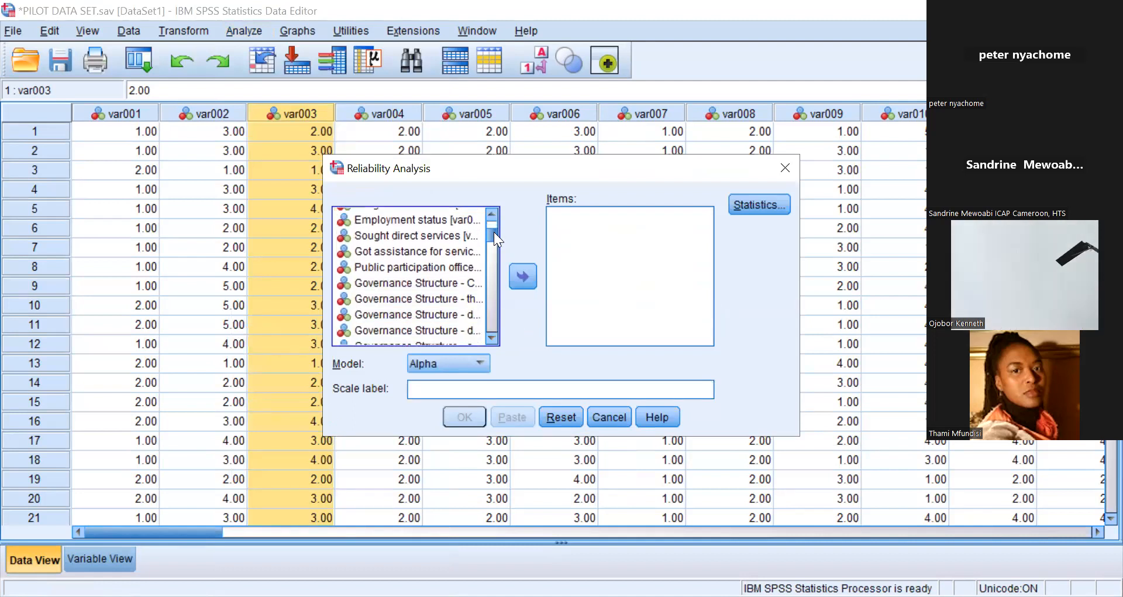
pyautogui.click(400, 282)
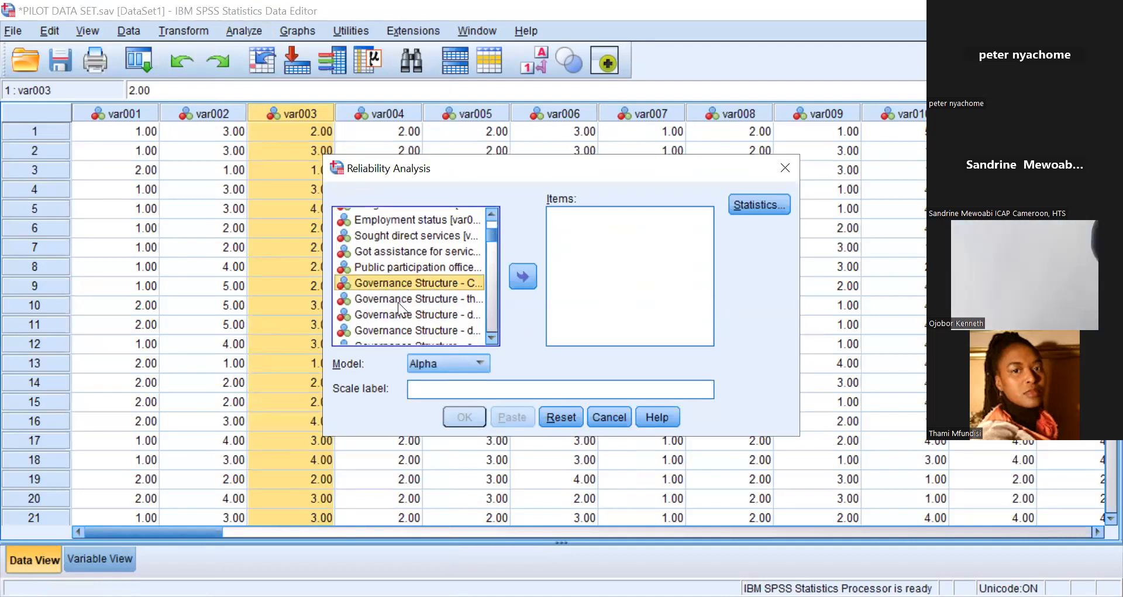
pyautogui.click(397, 299)
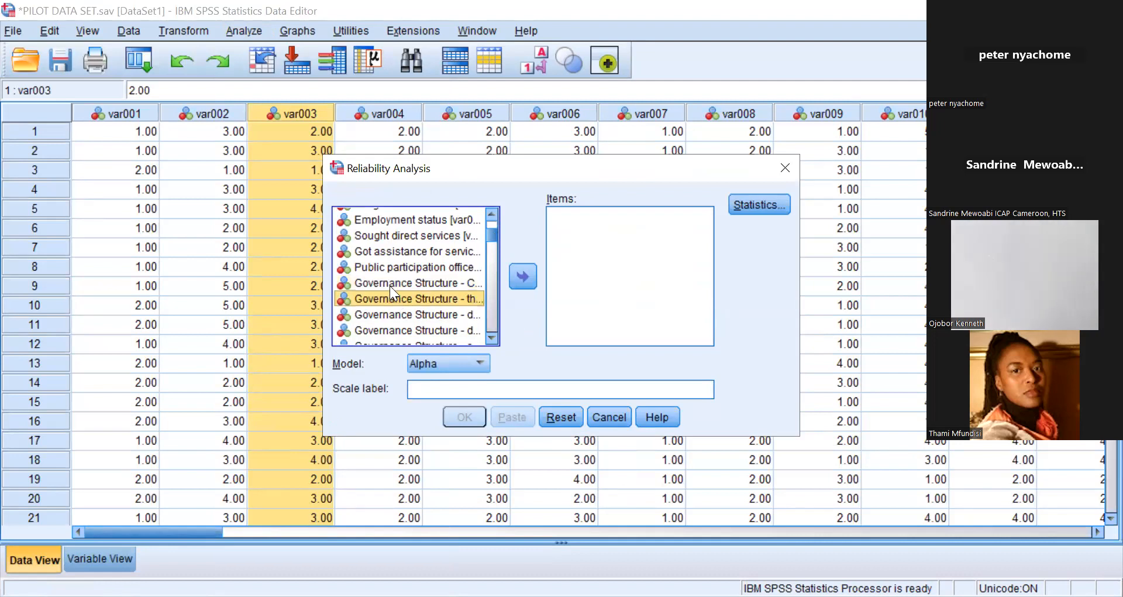
pyautogui.keyDown('ctrl'); pyautogui.click(387, 281); pyautogui.keyUp('ctrl')
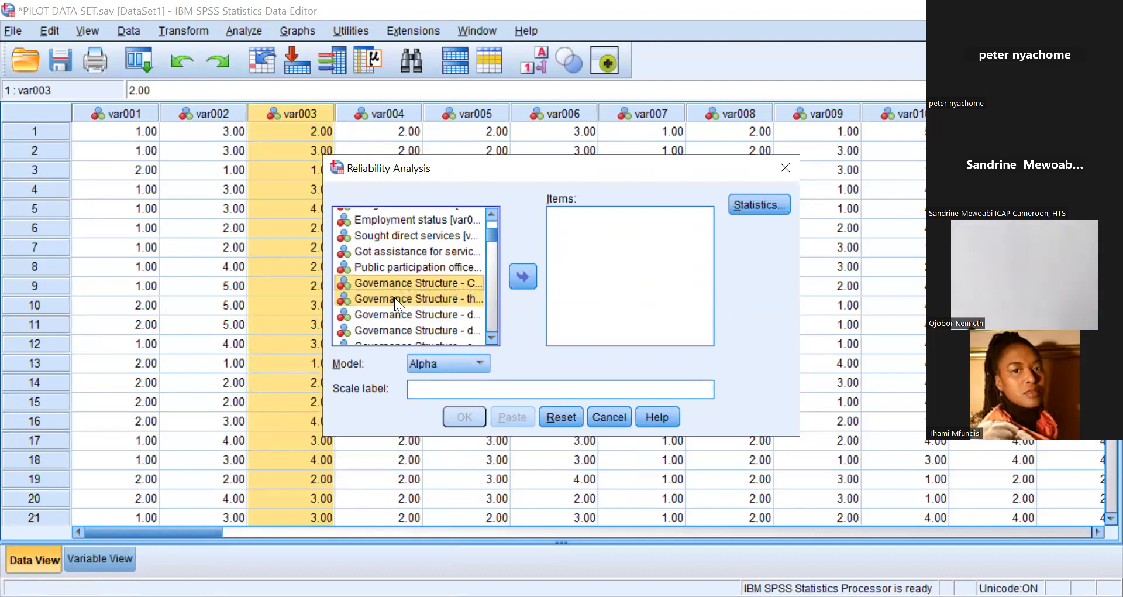
pyautogui.keyDown('shift'); pyautogui.click(401, 329); pyautogui.keyUp('shift')
pyautogui.scroll(-3, 489, 334)
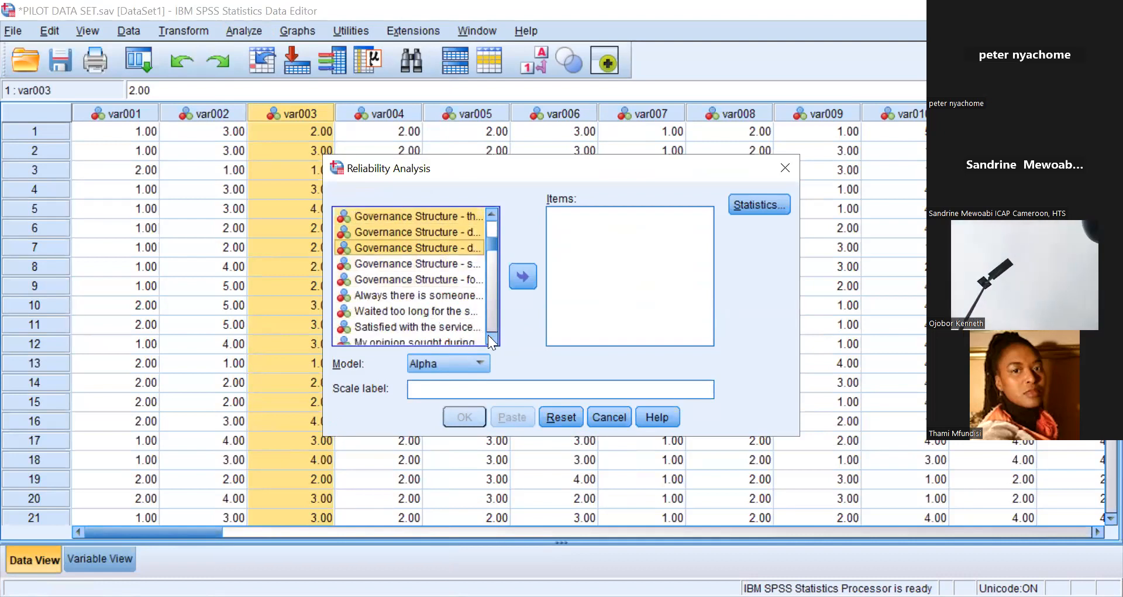
pyautogui.keyDown('ctrl'); pyautogui.click(380, 232); pyautogui.keyUp('ctrl')
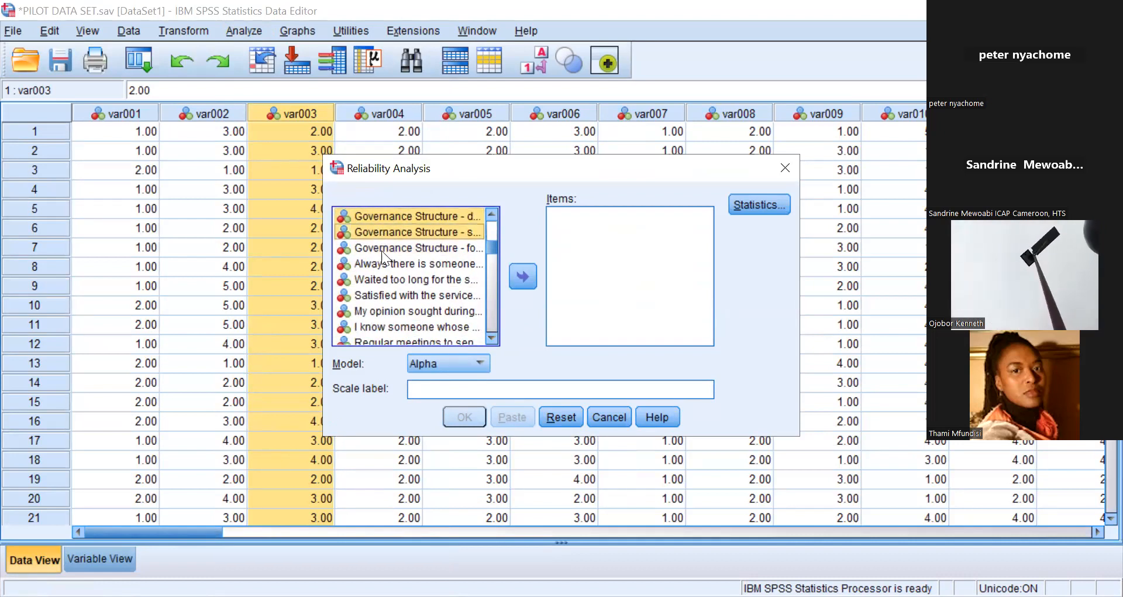
pyautogui.keyDown('ctrl'); pyautogui.click(379, 248); pyautogui.keyUp('ctrl')
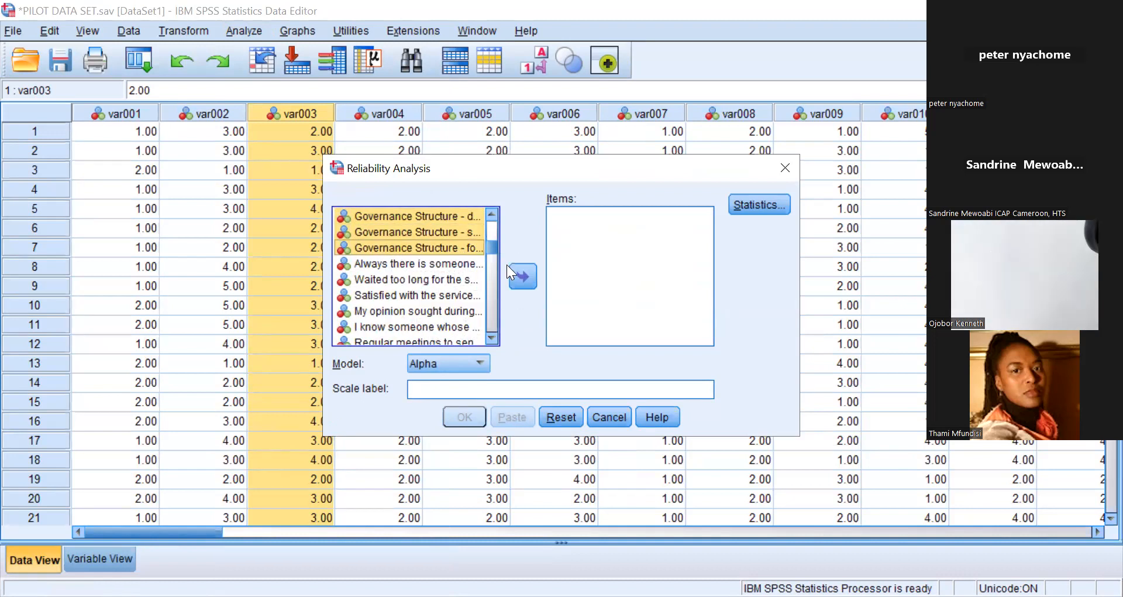
pyautogui.click(520, 273)
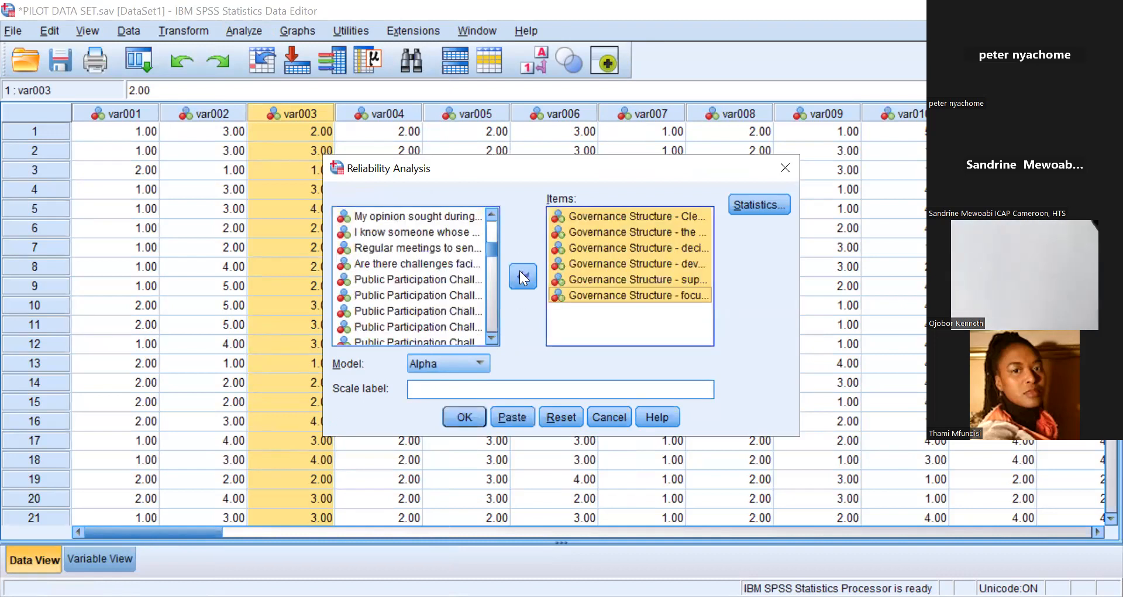
# Run the reliability analysis on the Governance Structure items with the Alpha model and no extra statistics, and review the Cronbach's Alpha output
pyautogui.click(755, 204)
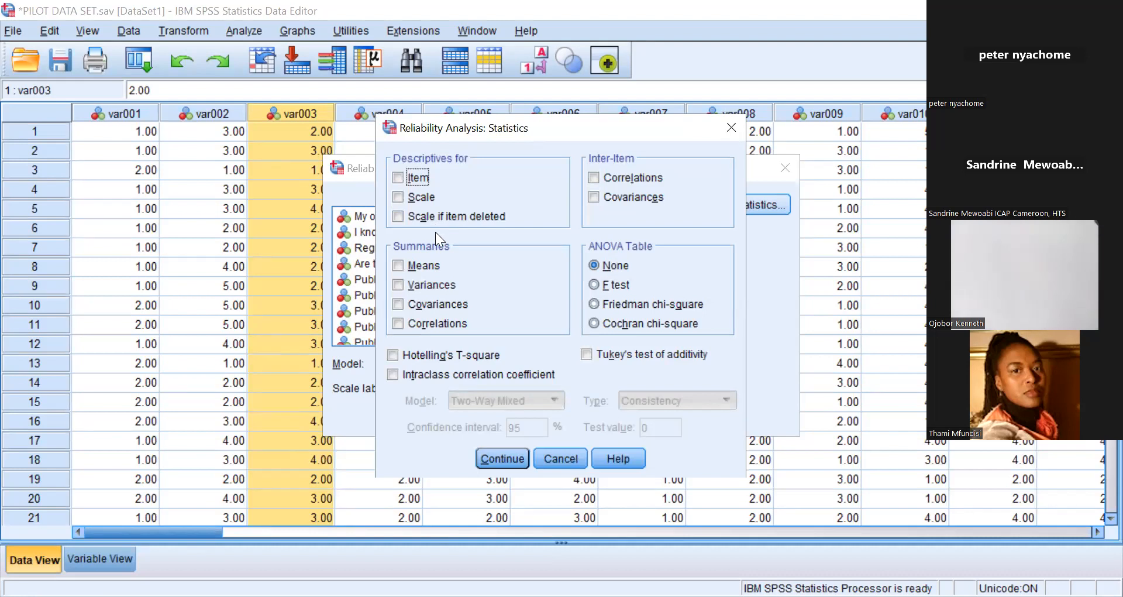
pyautogui.click(493, 459)
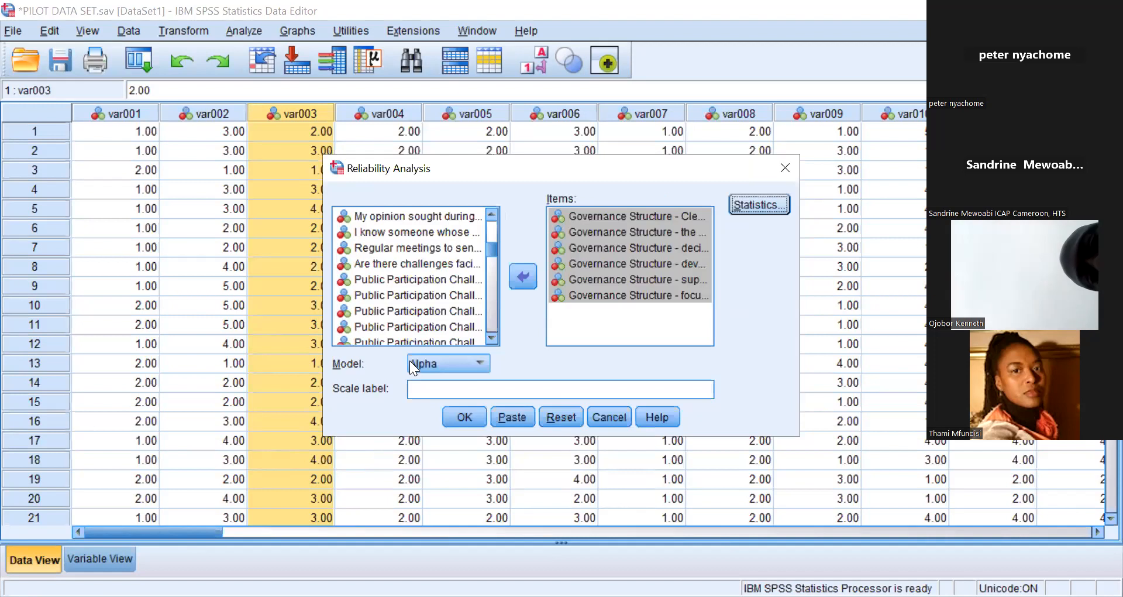
pyautogui.click(481, 360)
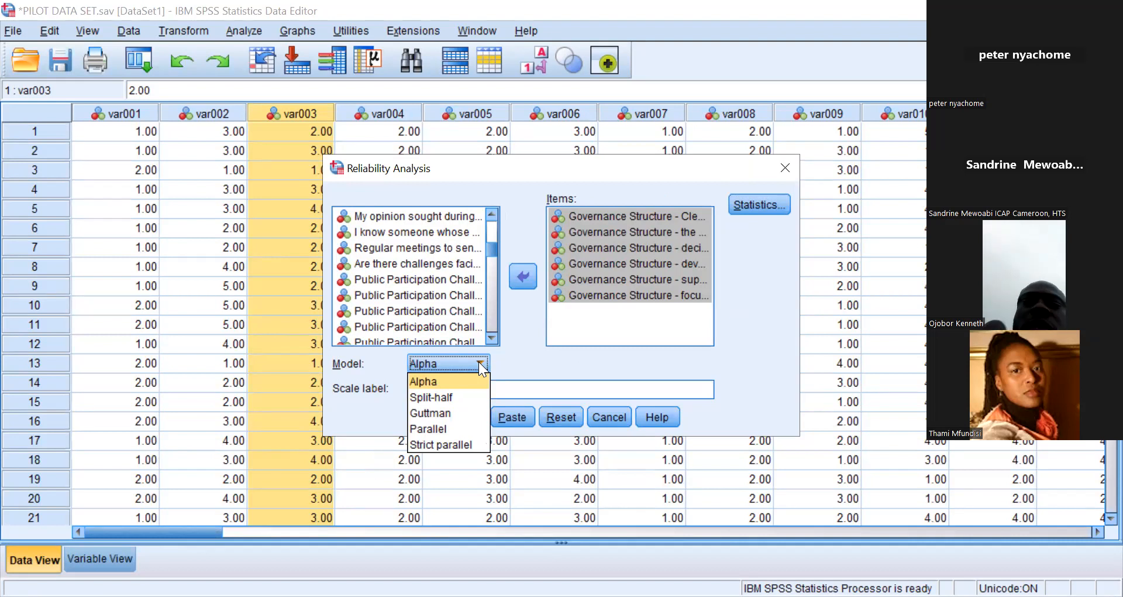
pyautogui.click(436, 382)
pyautogui.click(101, 3)
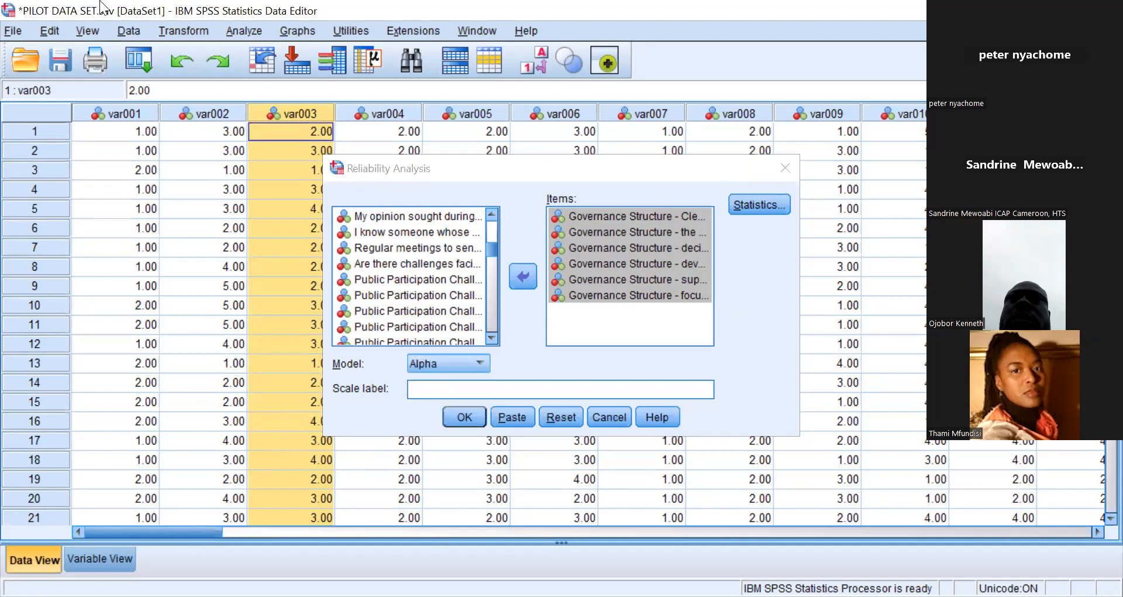
pyautogui.click(464, 418)
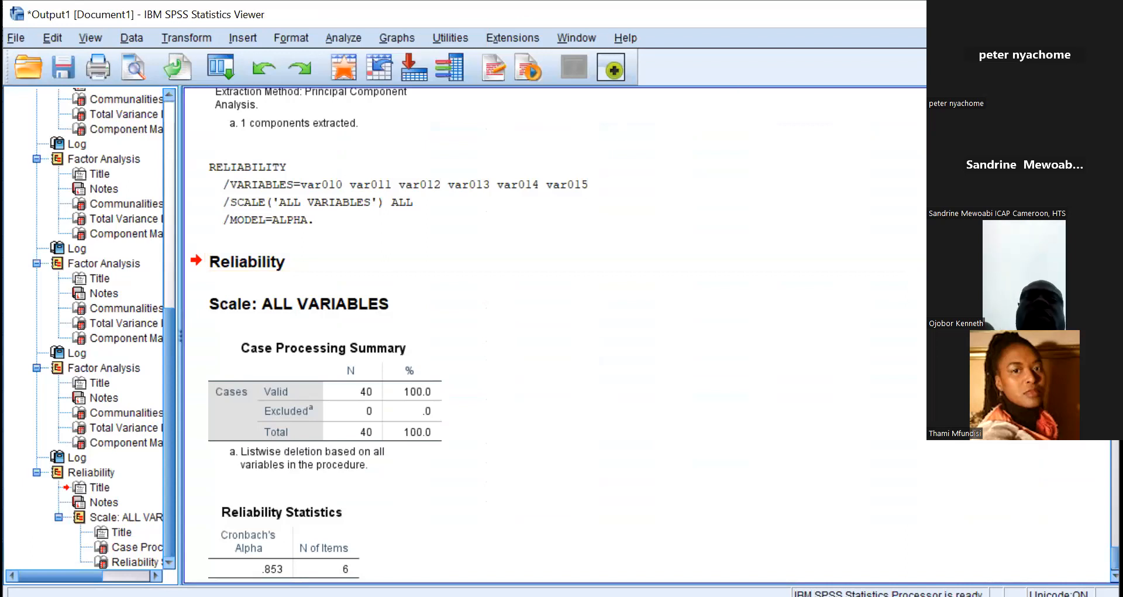
pyautogui.scroll(-1, 556, 334)
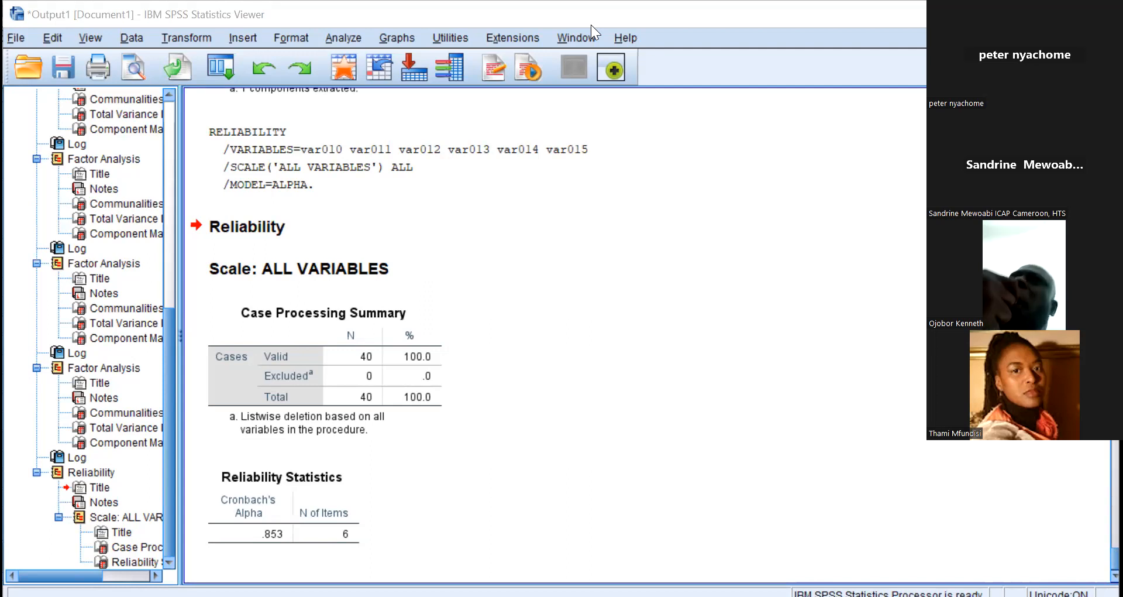
pyautogui.hotkey('alt', 'Tab')
pyautogui.click(239, 31)
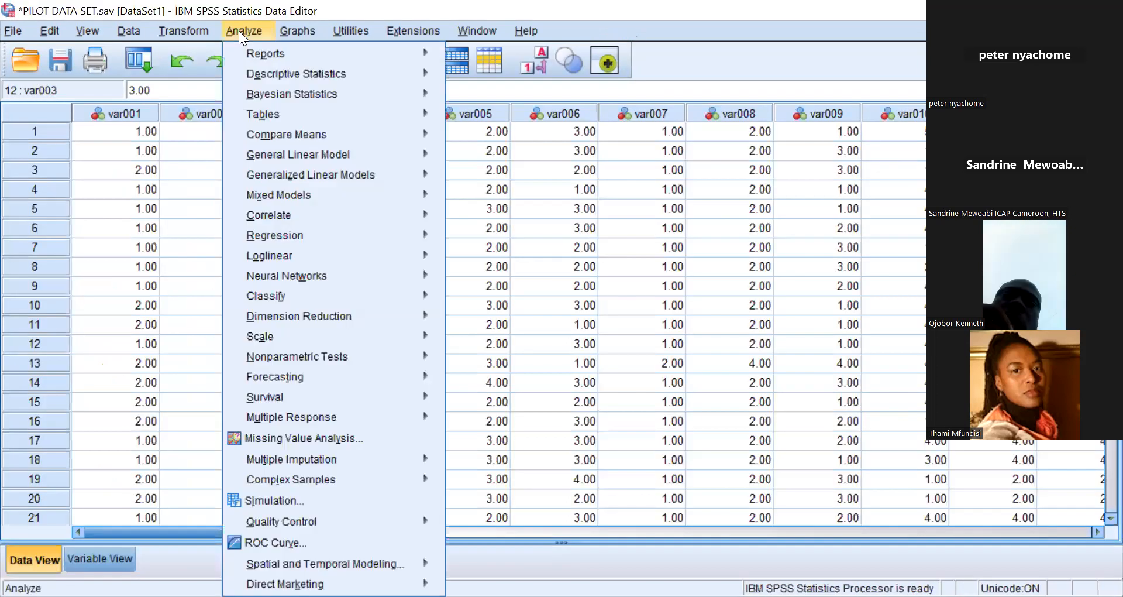
pyautogui.moveTo(272, 330)
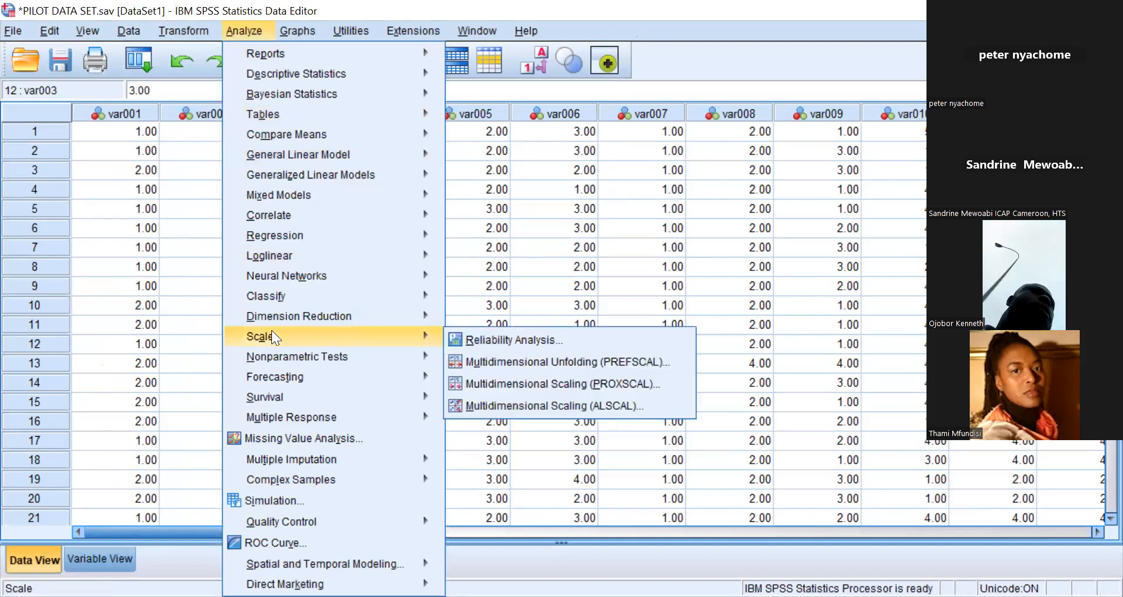
pyautogui.click(471, 337)
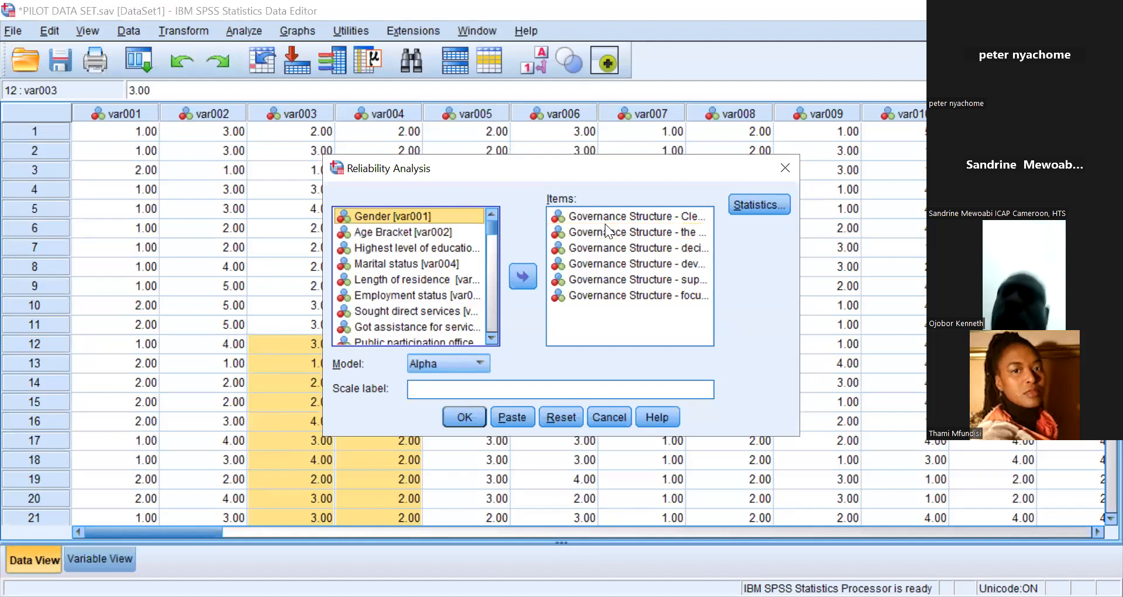
pyautogui.hotkey('alt', 'Tab')
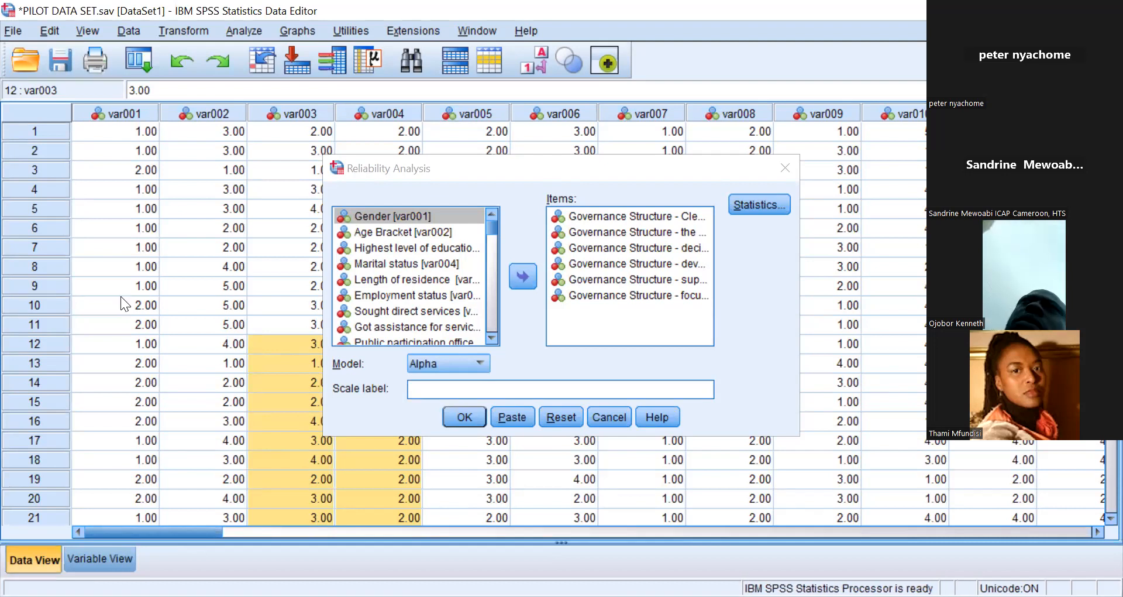
pyautogui.click(597, 414)
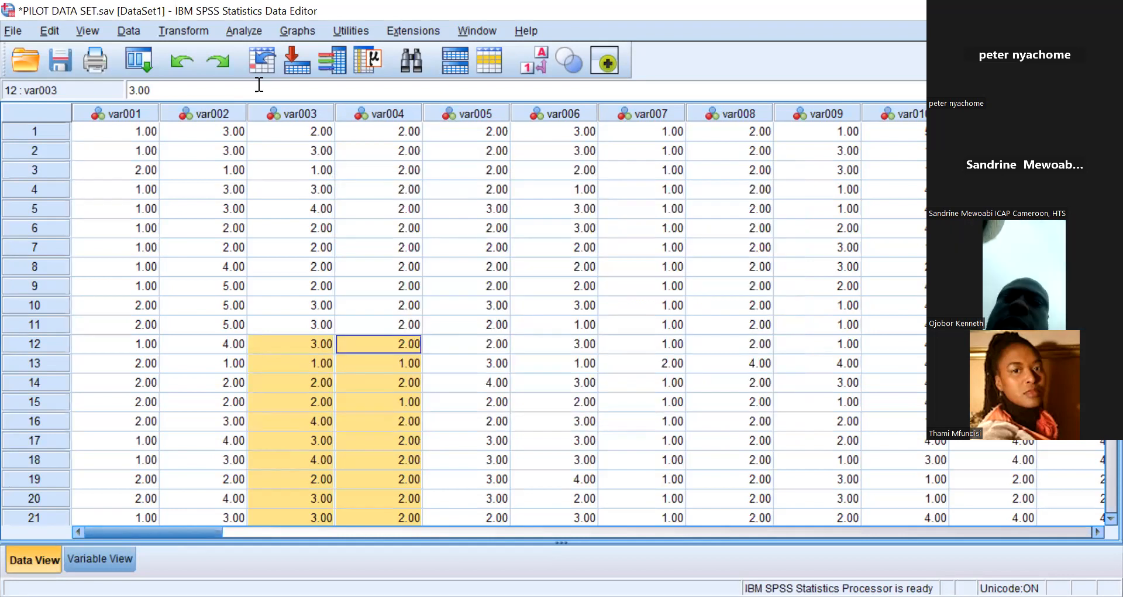
# Open Reliability Analysis for the pilot data set and remove all six Governance Structure items from its item set
pyautogui.click(240, 31)
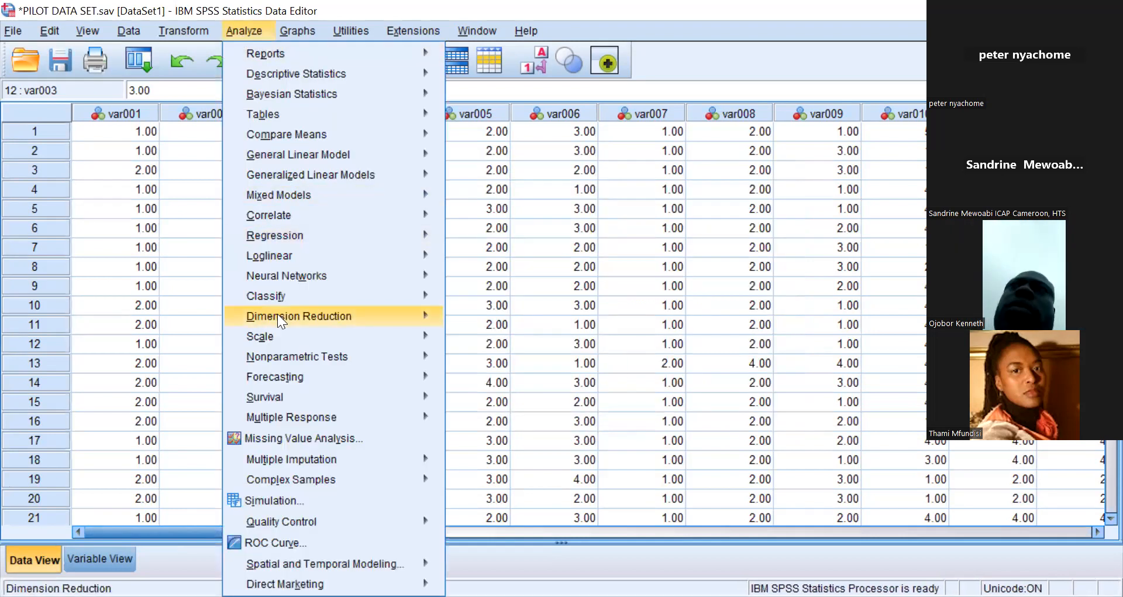
pyautogui.moveTo(270, 337)
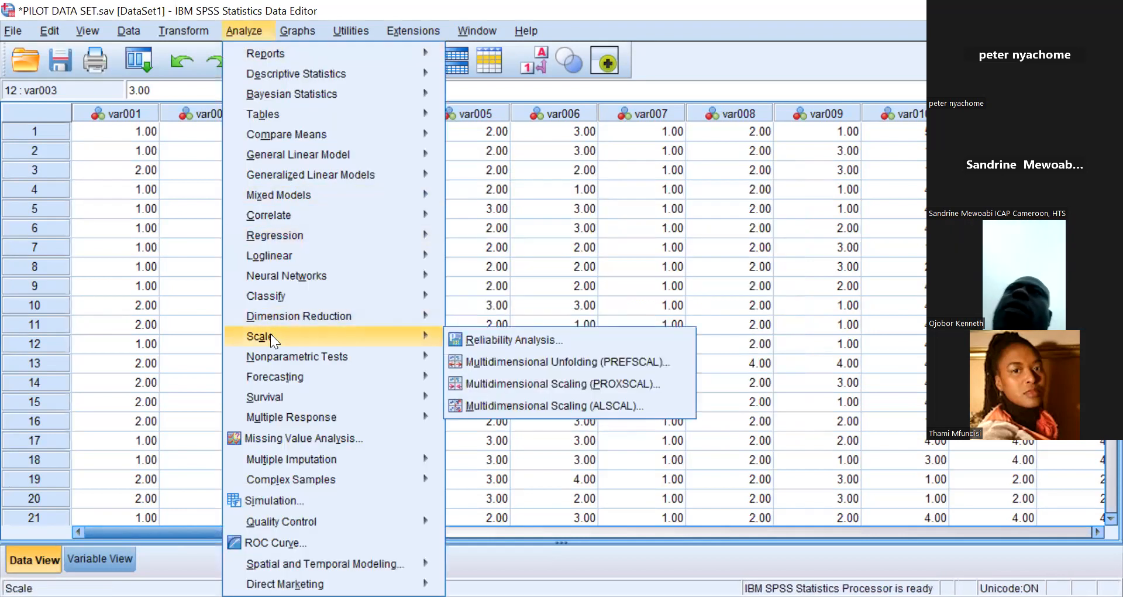
pyautogui.click(467, 340)
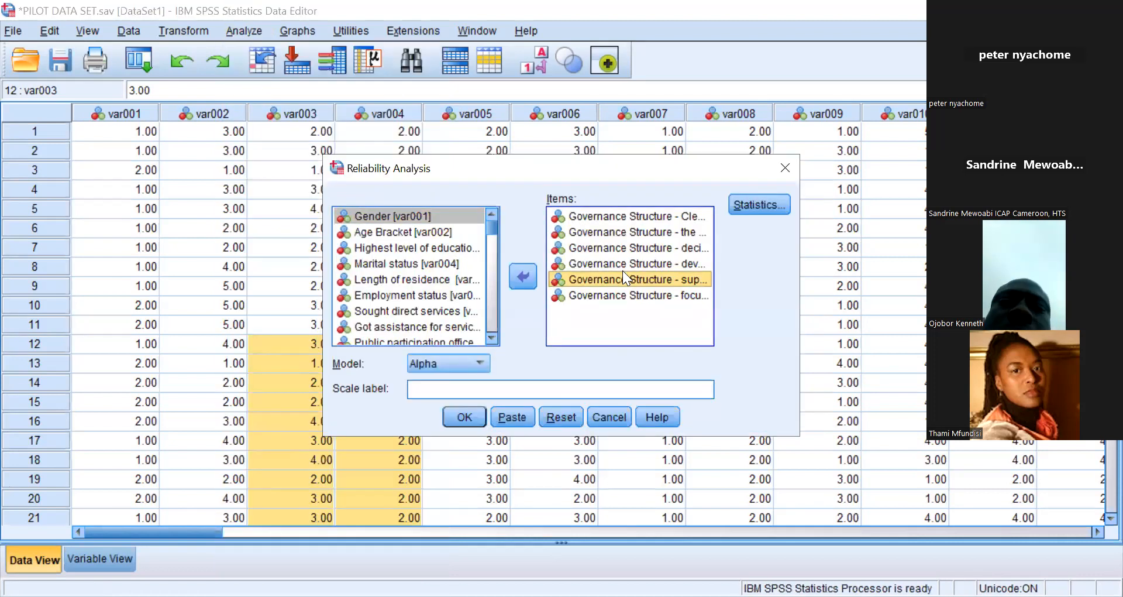
pyautogui.keyDown('shift'); pyautogui.click(604, 293); pyautogui.keyUp('shift')
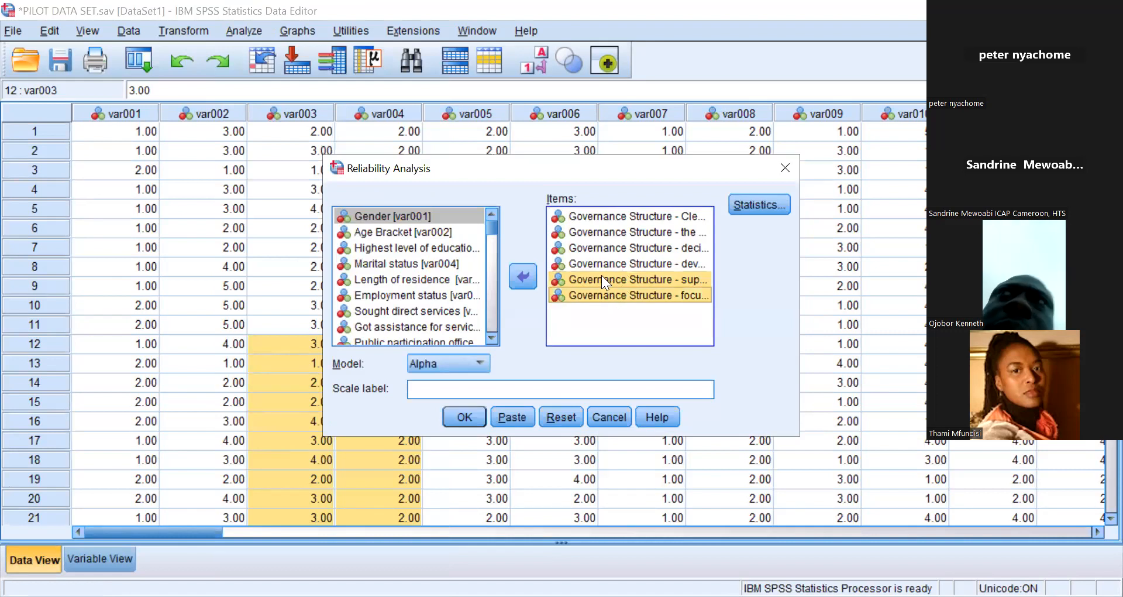
pyautogui.keyDown('ctrl'); pyautogui.click(601, 264); pyautogui.keyUp('ctrl')
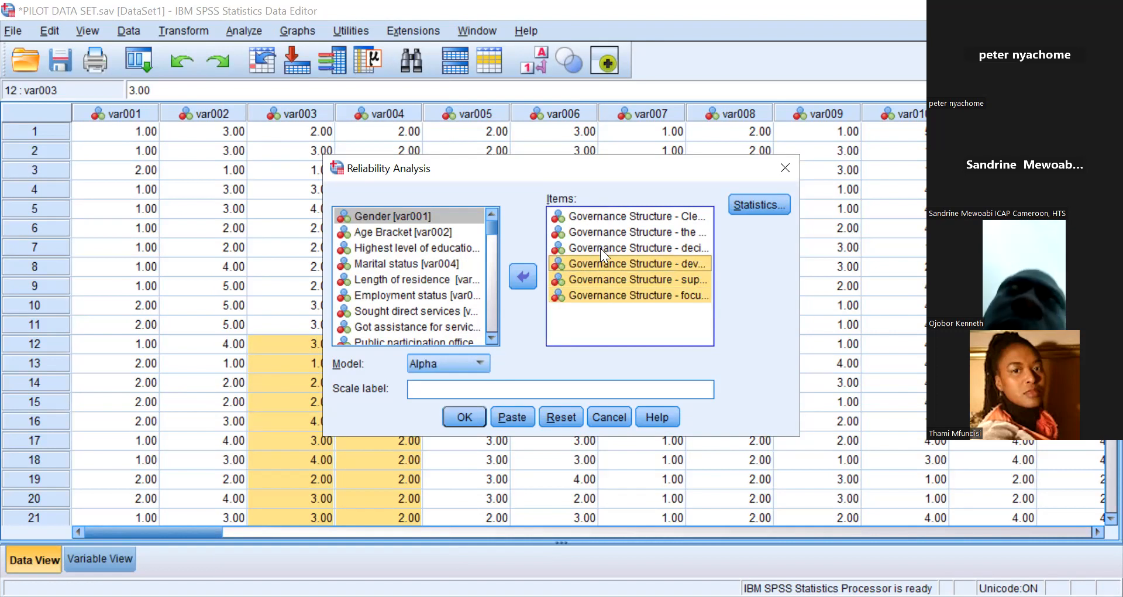
pyautogui.keyDown('ctrl'); pyautogui.click(598, 246); pyautogui.keyUp('ctrl')
pyautogui.keyDown('ctrl'); pyautogui.click(593, 233); pyautogui.keyUp('ctrl')
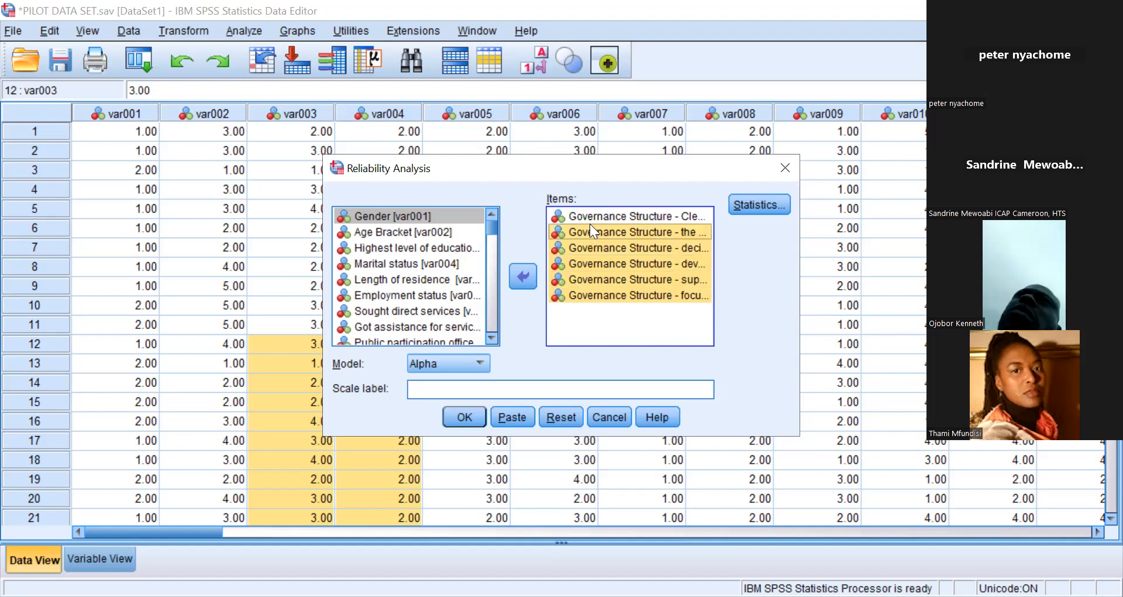
pyautogui.keyDown('ctrl'); pyautogui.click(586, 216); pyautogui.keyUp('ctrl')
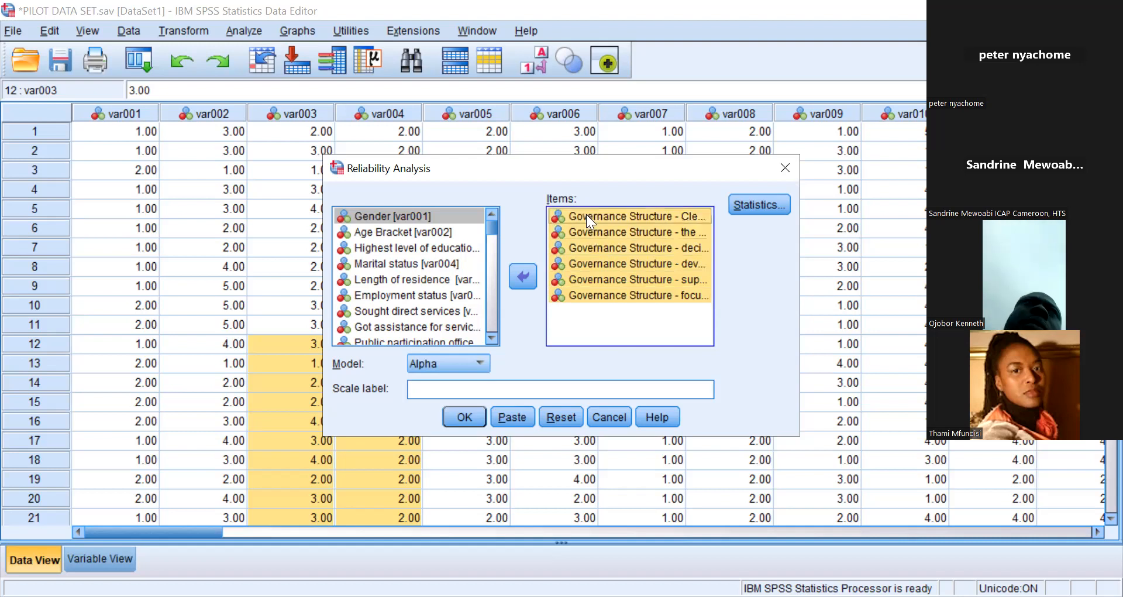
pyautogui.click(526, 275)
# Add the six Public Participation Challenges items, var025 to var030, and run their reliability analysis with the Alpha model
pyautogui.moveTo(492, 228); pyautogui.dragTo(507, 253)
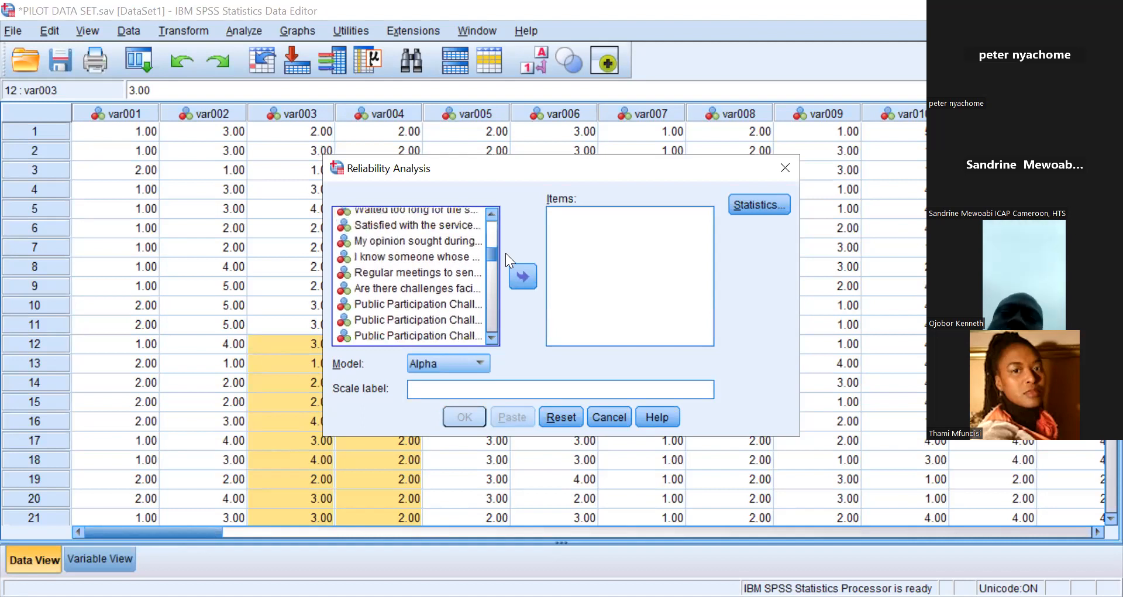
pyautogui.click(394, 305)
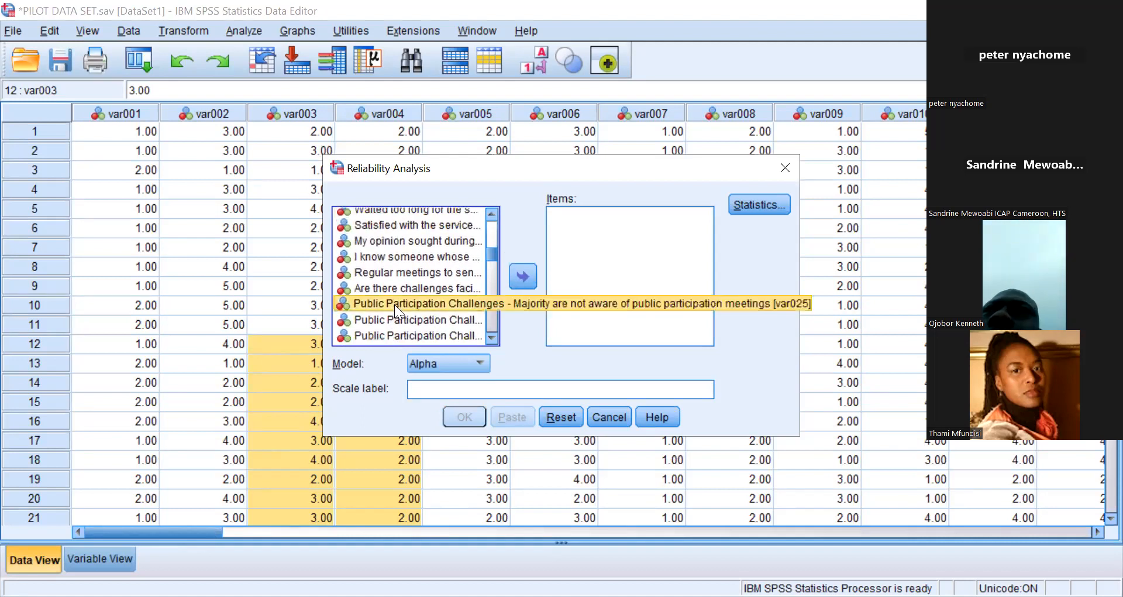
pyautogui.keyDown('shift'); pyautogui.click(399, 316); pyautogui.keyUp('shift')
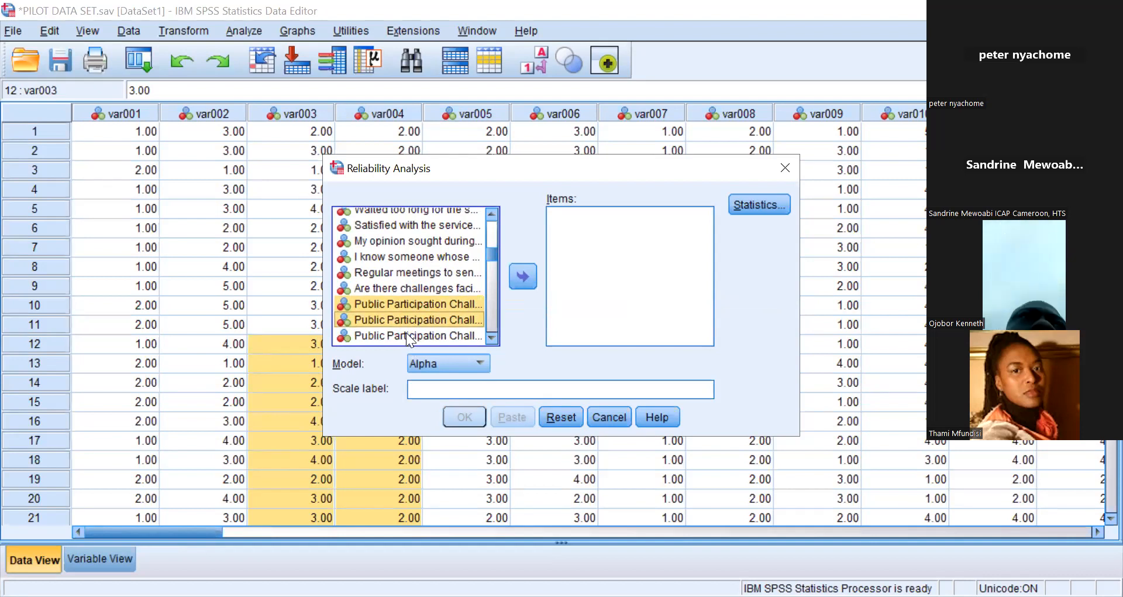
pyautogui.keyDown('shift'); pyautogui.click(407, 333); pyautogui.keyUp('shift')
pyautogui.click(492, 336)
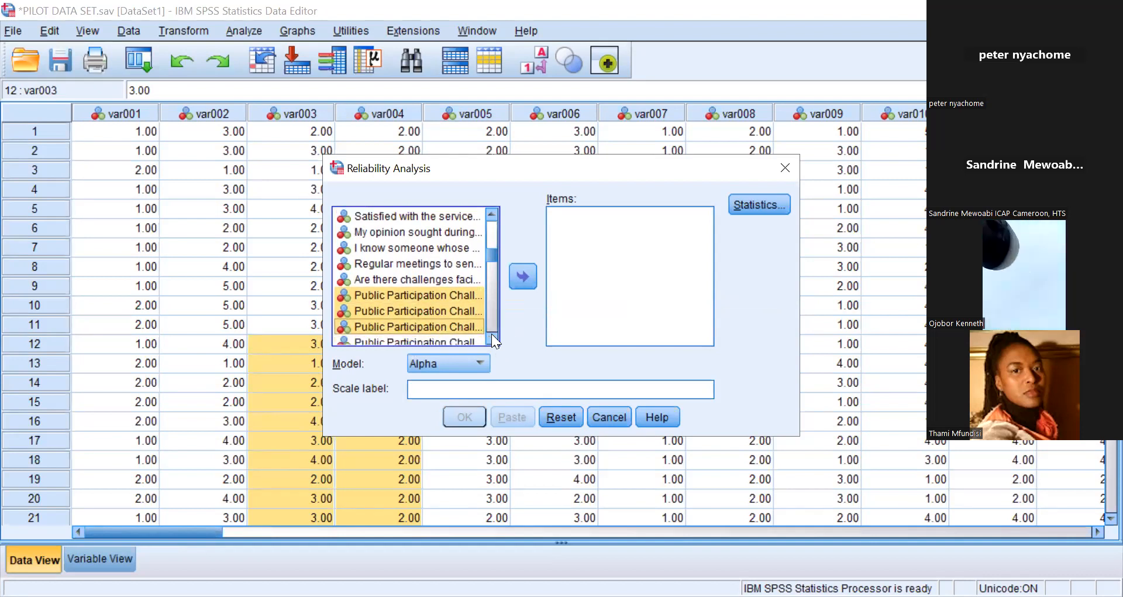
pyautogui.keyDown('shift'); pyautogui.click(408, 247); pyautogui.keyUp('shift')
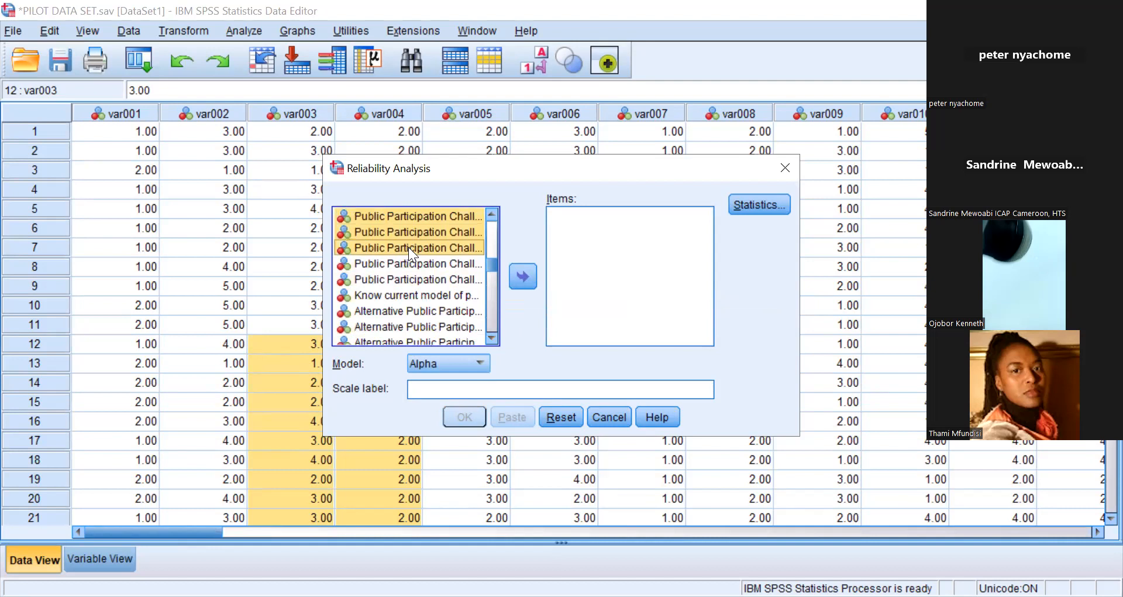
pyautogui.keyDown('shift'); pyautogui.click(413, 264); pyautogui.keyUp('shift')
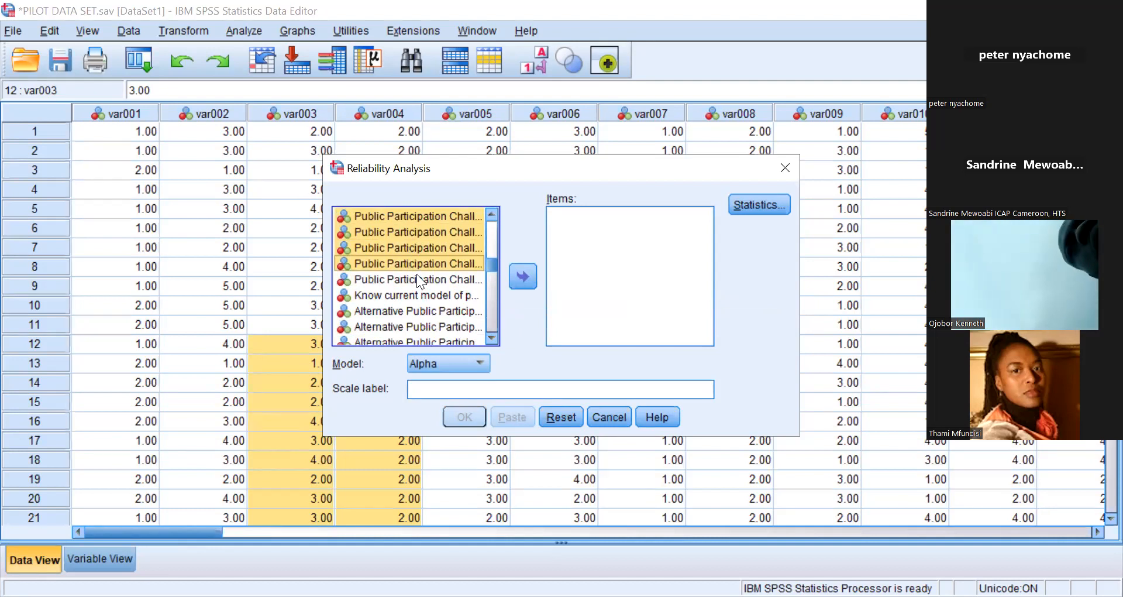
pyautogui.keyDown('shift'); pyautogui.click(418, 278); pyautogui.keyUp('shift')
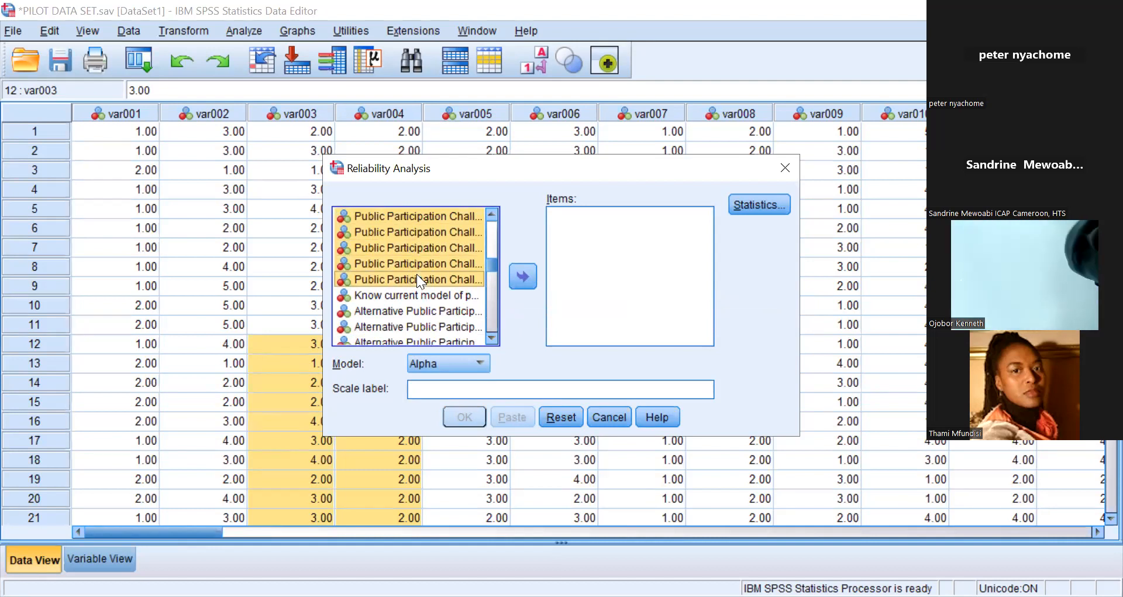
pyautogui.click(523, 274)
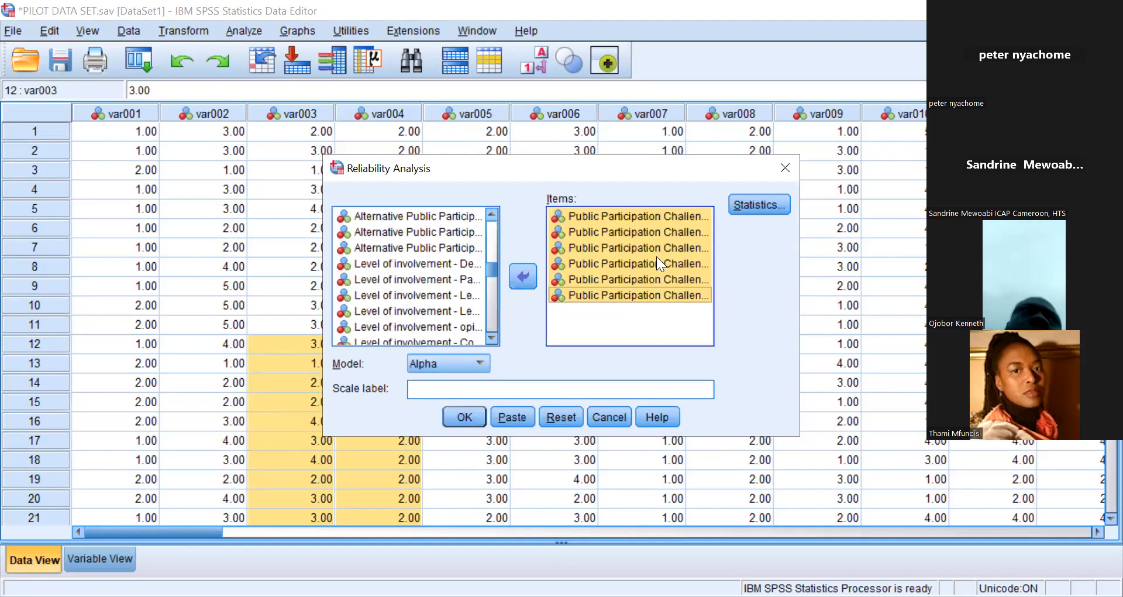
pyautogui.click(464, 414)
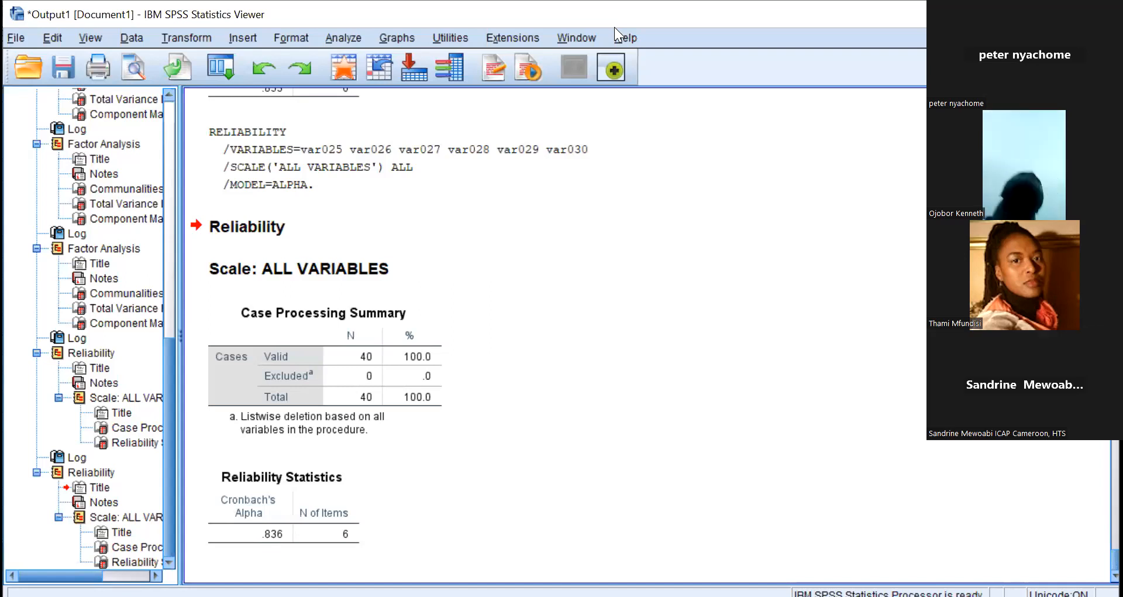
# Reopen Reliability Analysis for the pilot data set and remove all six Public Participation Challenges items from its item set
pyautogui.hotkey('alt', 'Tab')
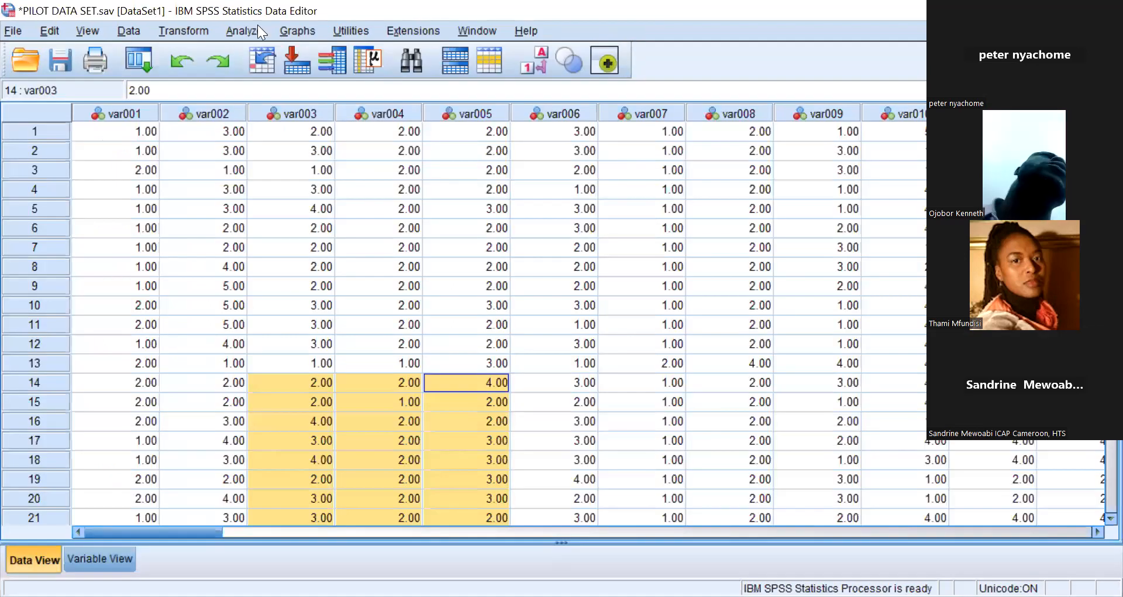
pyautogui.click(256, 28)
pyautogui.moveTo(267, 344)
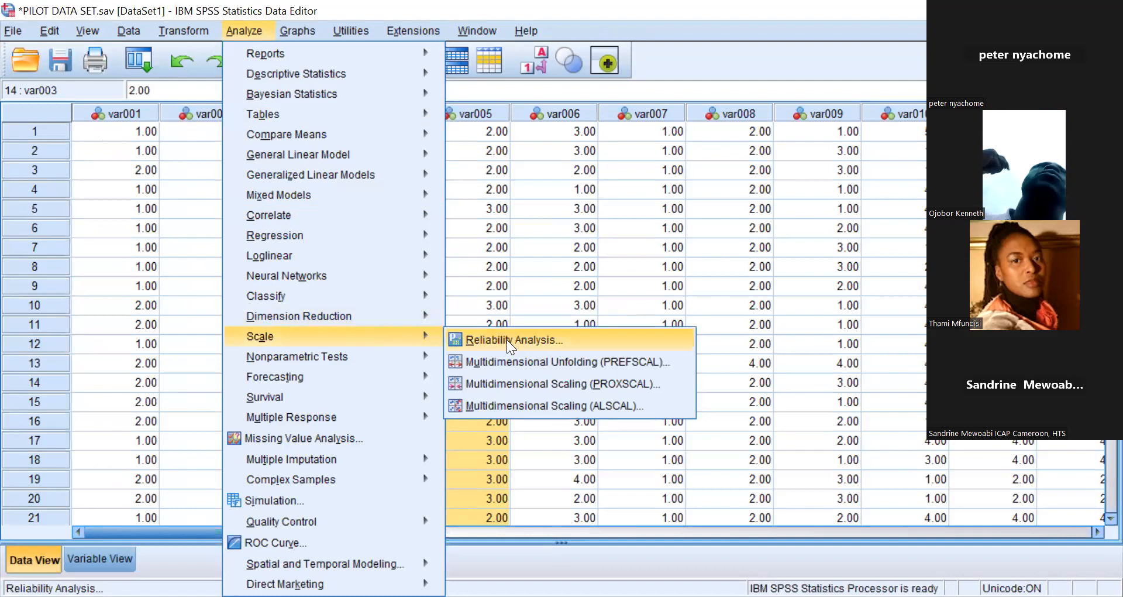
pyautogui.click(506, 340)
pyautogui.click(583, 279)
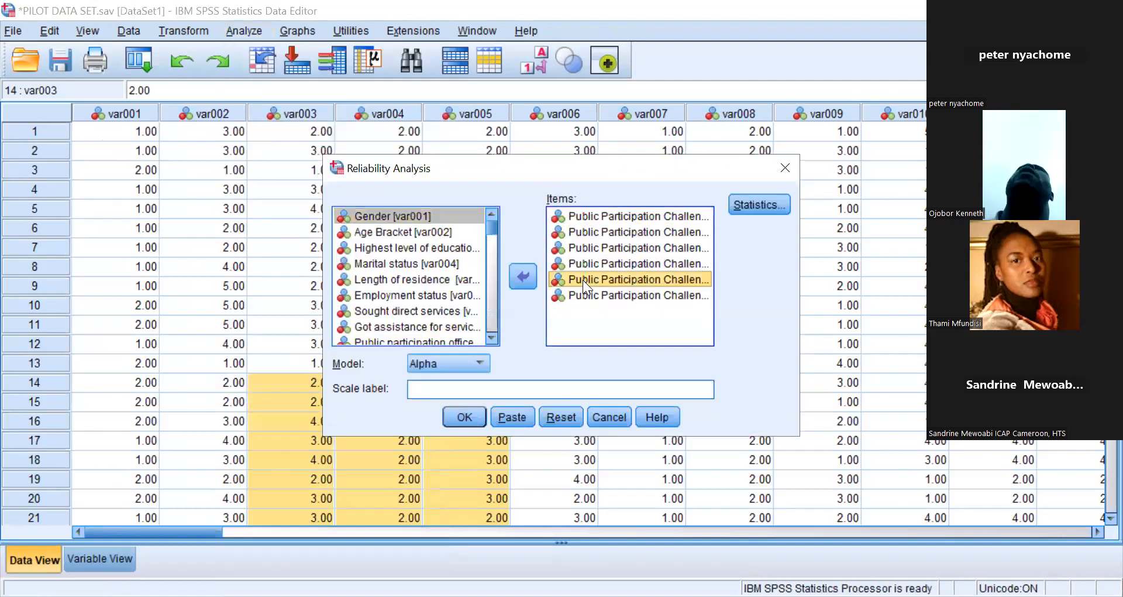
pyautogui.keyDown('ctrl'); pyautogui.click(603, 260); pyautogui.keyUp('ctrl')
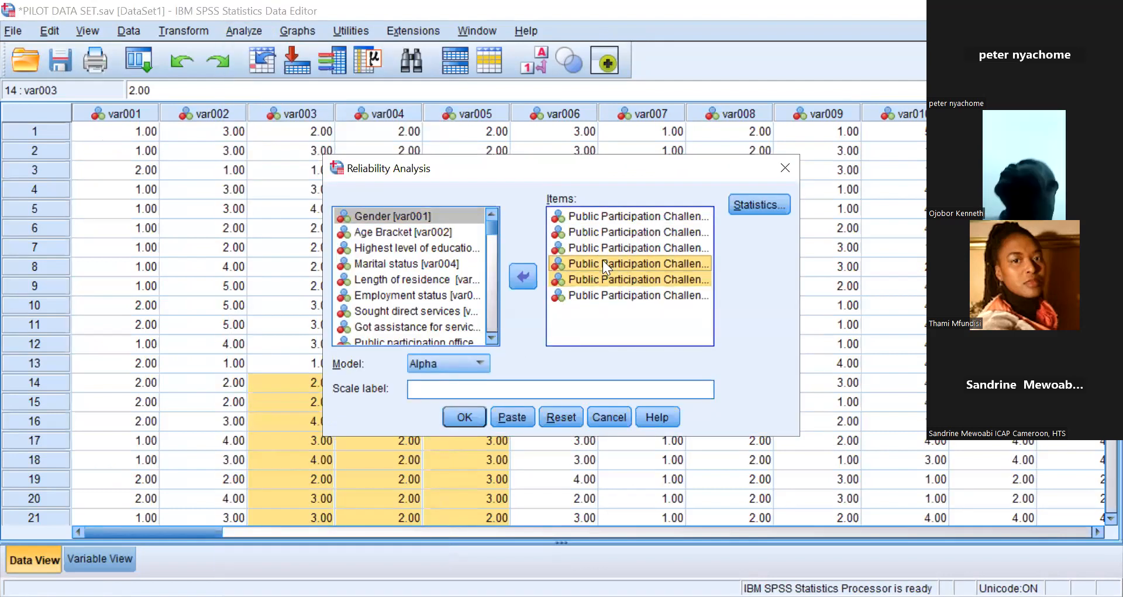
pyautogui.keyDown('ctrl'); pyautogui.click(599, 247); pyautogui.keyUp('ctrl')
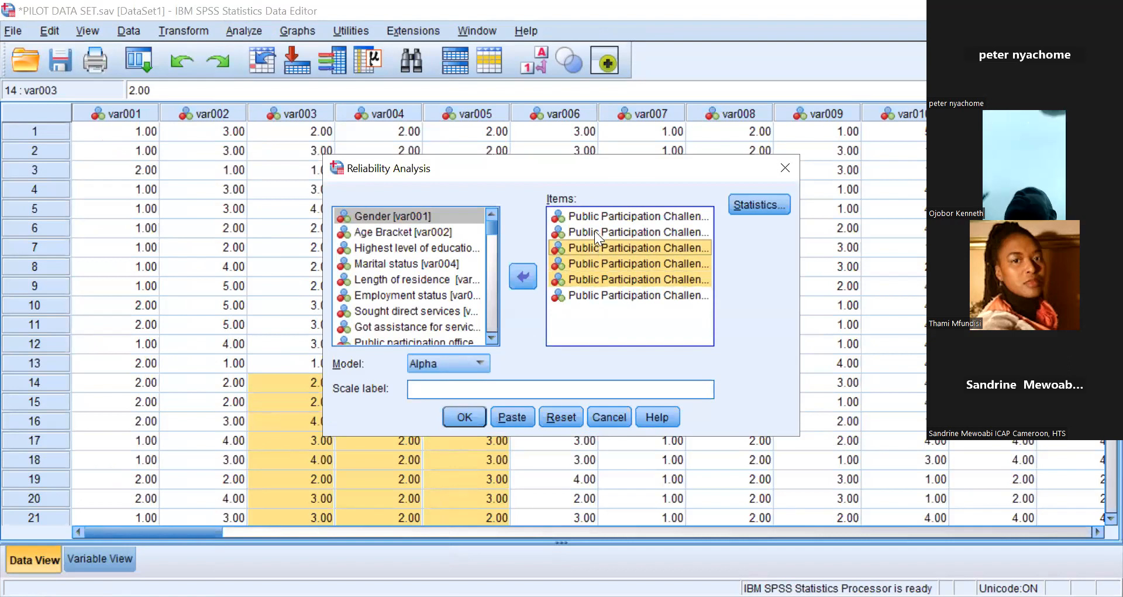
pyautogui.keyDown('ctrl'); pyautogui.click(594, 231); pyautogui.keyUp('ctrl')
pyautogui.keyDown('ctrl'); pyautogui.click(594, 215); pyautogui.keyUp('ctrl')
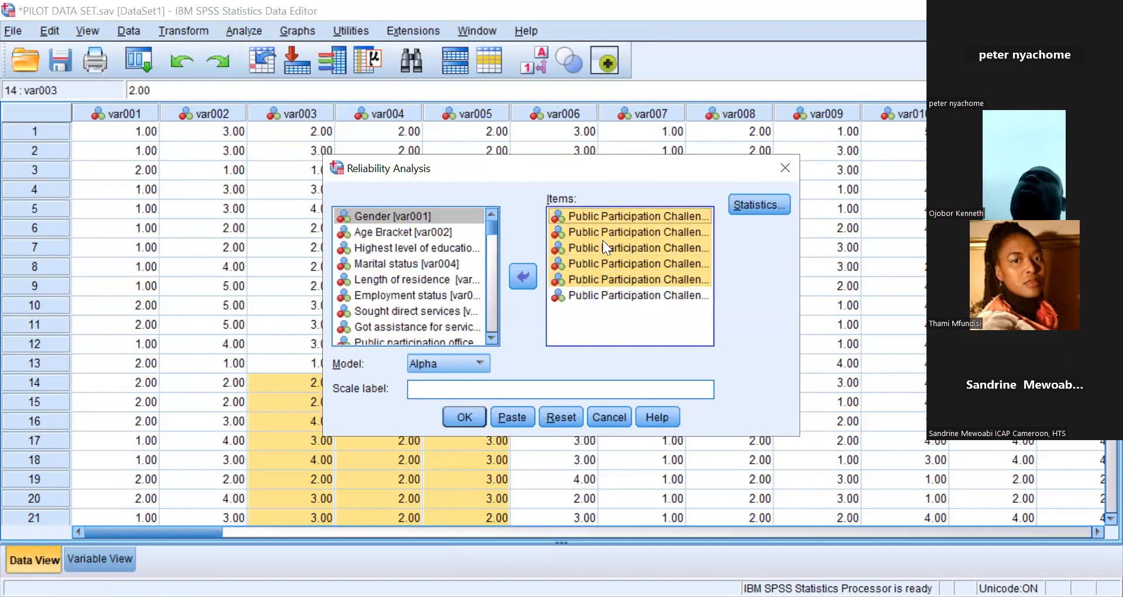
pyautogui.keyDown('ctrl'); pyautogui.click(607, 292); pyautogui.keyUp('ctrl')
pyautogui.click(526, 273)
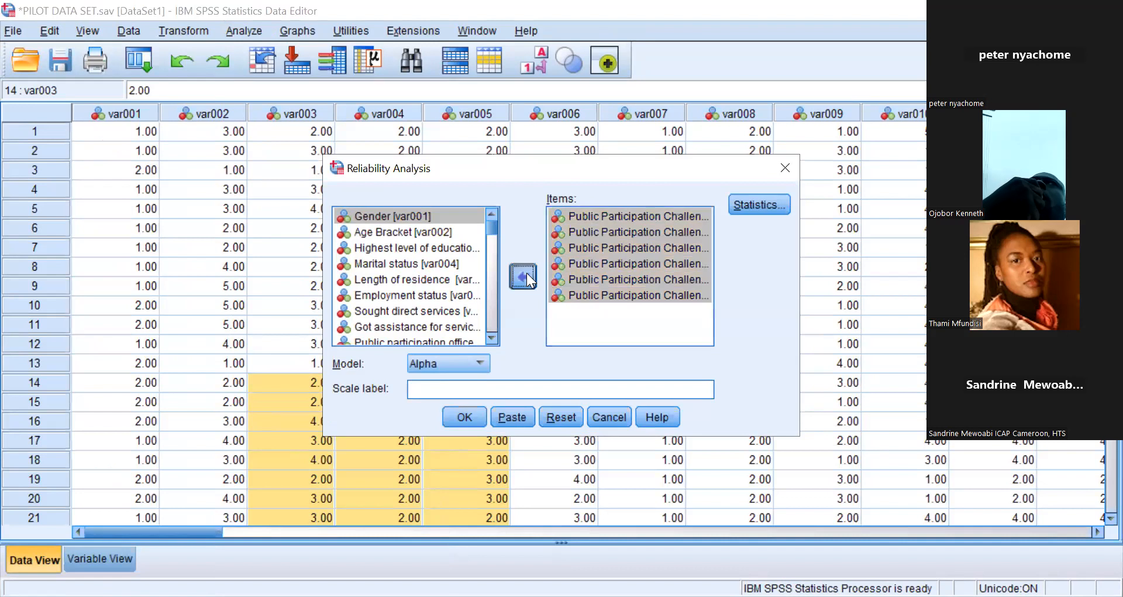
# Try to add the Alternative Public Participation items to the reliability analysis, then return the moved items to the variable list
pyautogui.moveTo(491, 251); pyautogui.dragTo(500, 274)
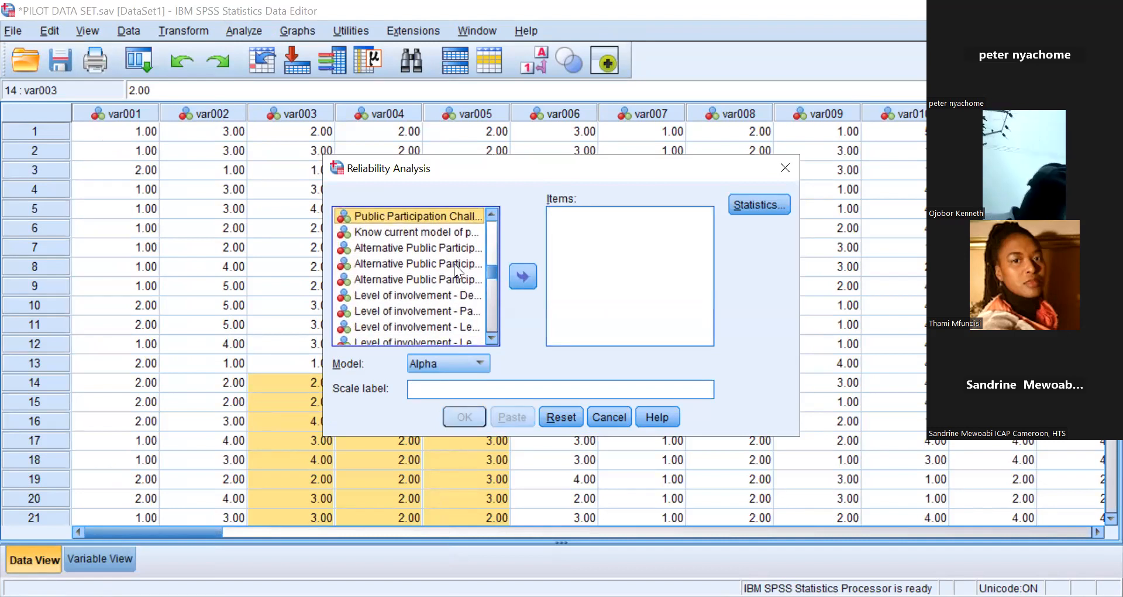
pyautogui.keyDown('ctrl'); pyautogui.click(414, 247); pyautogui.keyUp('ctrl')
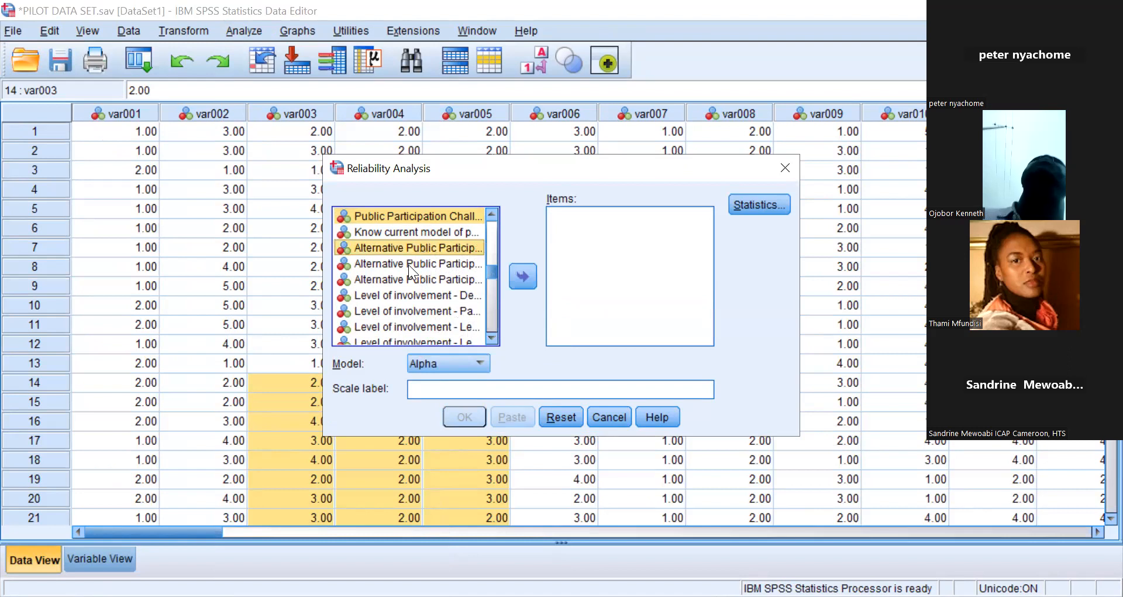
pyautogui.keyDown('ctrl'); pyautogui.click(407, 263); pyautogui.keyUp('ctrl')
pyautogui.keyDown('ctrl'); pyautogui.click(410, 274); pyautogui.keyUp('ctrl')
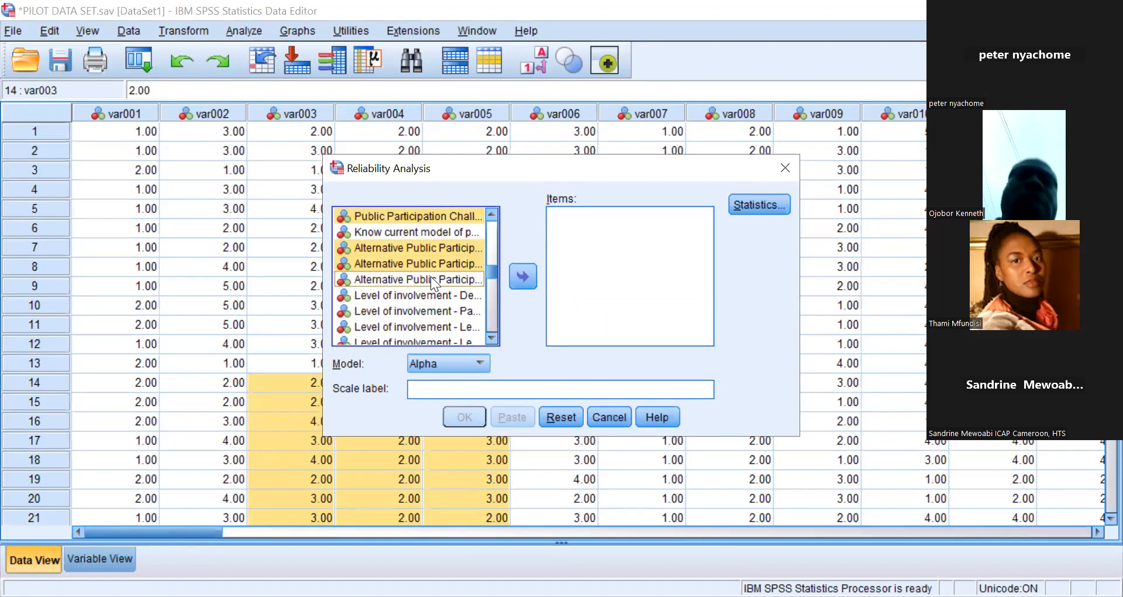
pyautogui.click(521, 274)
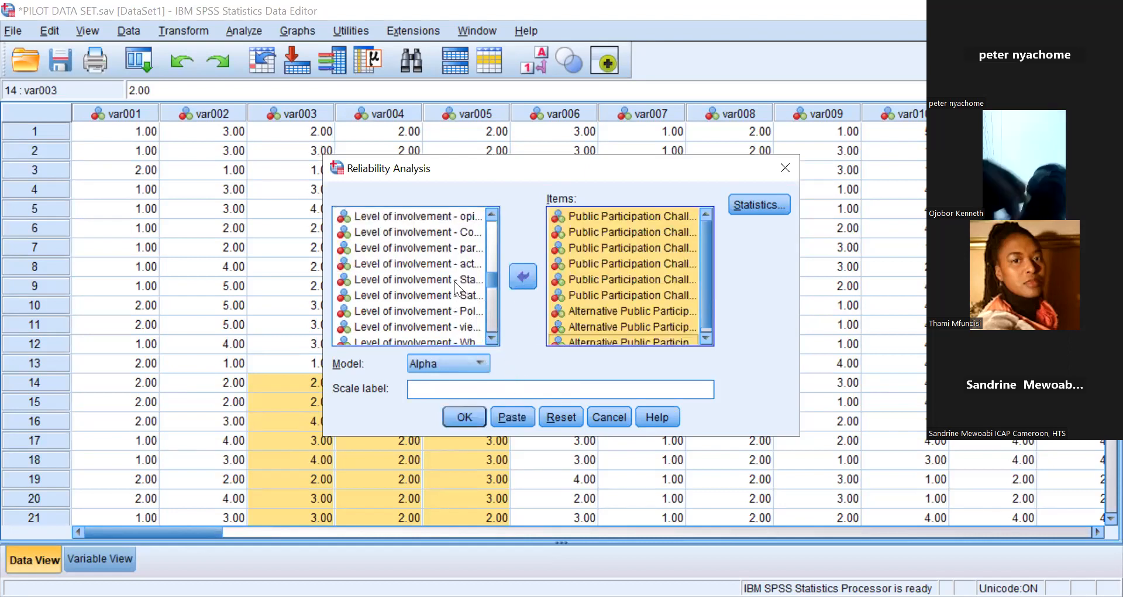
pyautogui.click(521, 275)
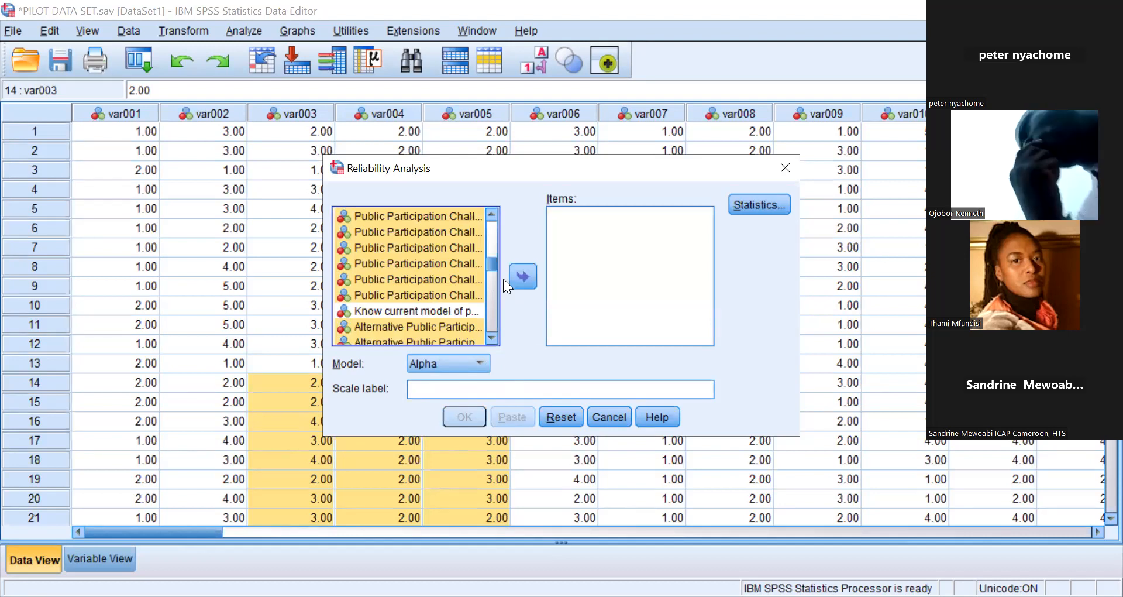
# Add the three Alternative Public Participation items, var034 to var036, and run their reliability analysis with the Alpha model
pyautogui.click(427, 284)
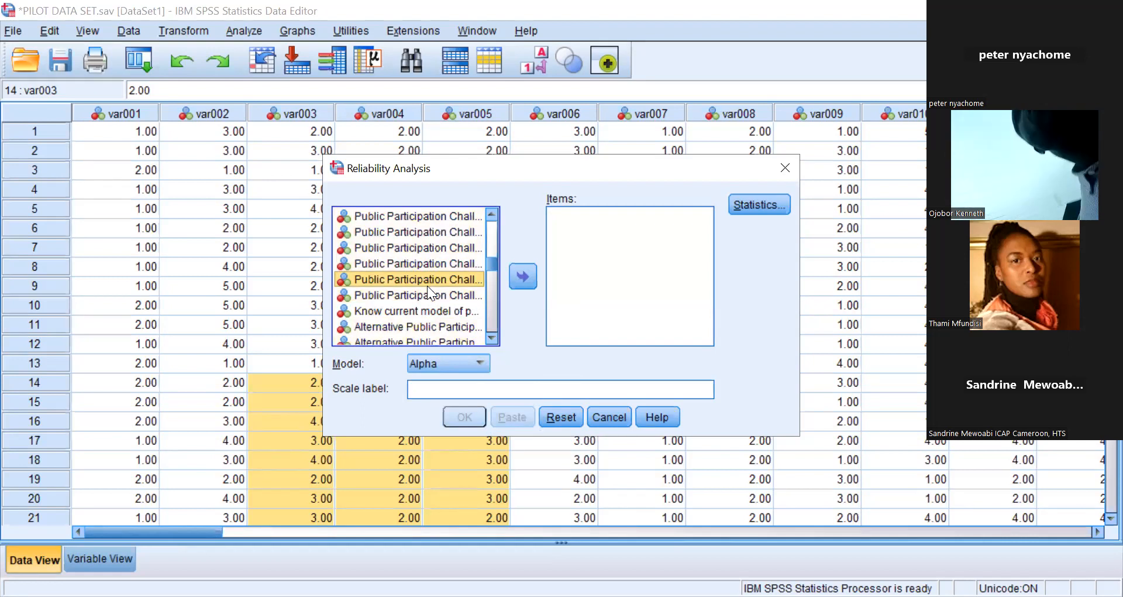
pyautogui.click(416, 326)
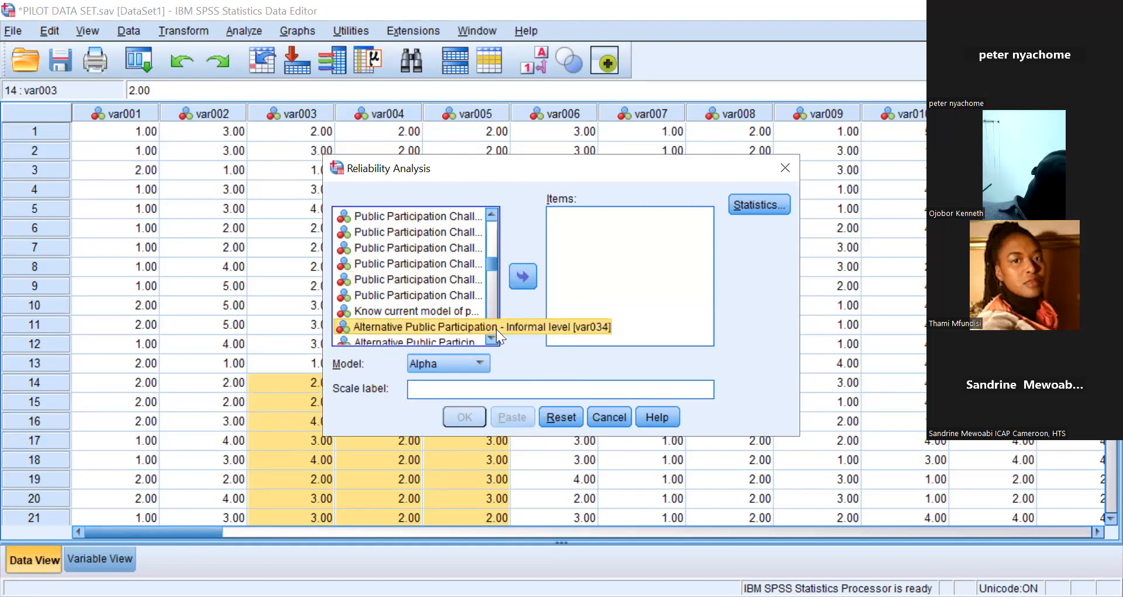
pyautogui.scroll(-3, 492, 331)
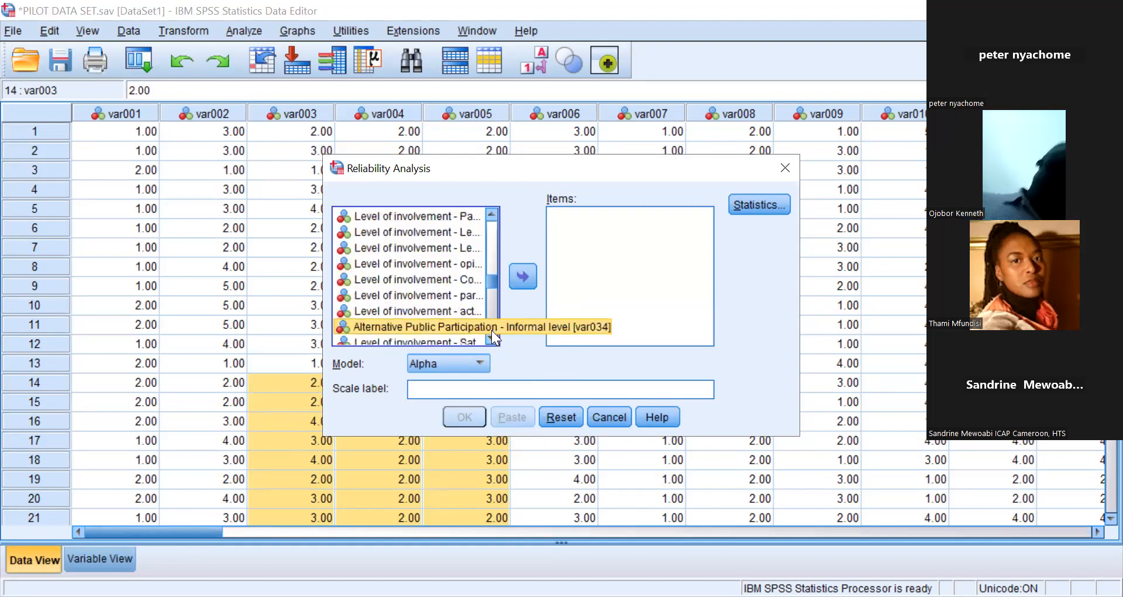
pyautogui.scroll(3, 491, 279)
pyautogui.scroll(-1, 488, 270)
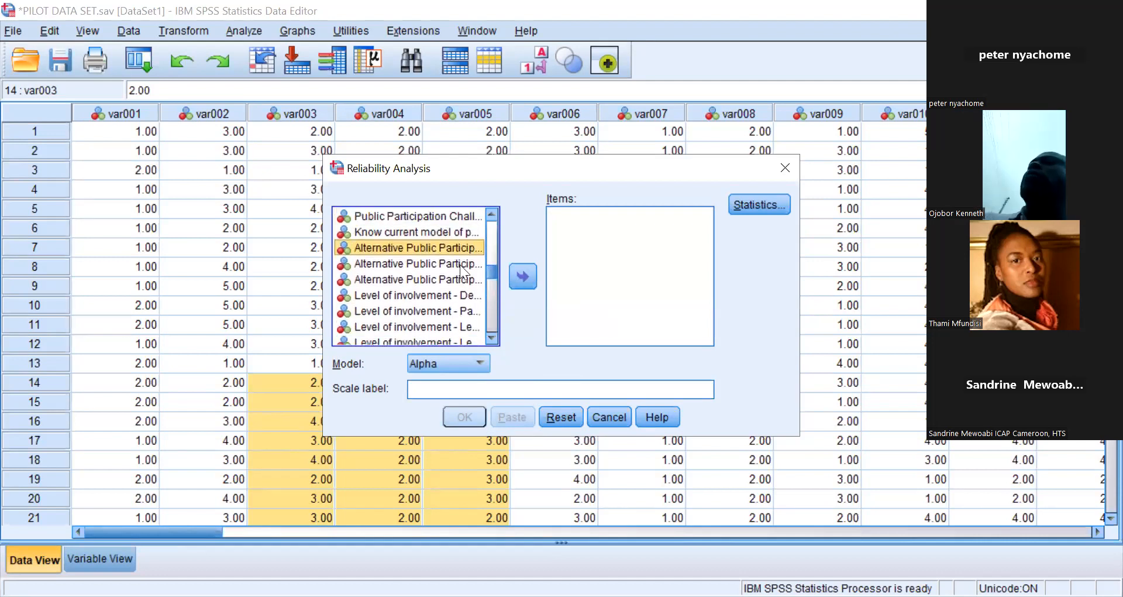
pyautogui.keyDown('shift'); pyautogui.click(435, 258); pyautogui.keyUp('shift')
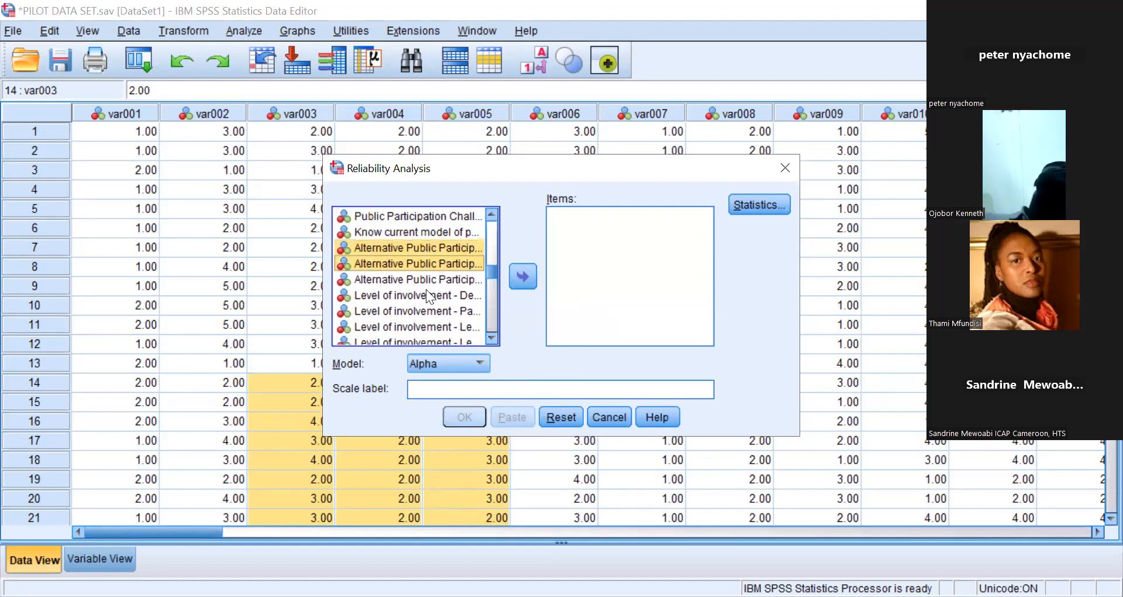
pyautogui.keyDown('shift'); pyautogui.click(422, 279); pyautogui.keyUp('shift')
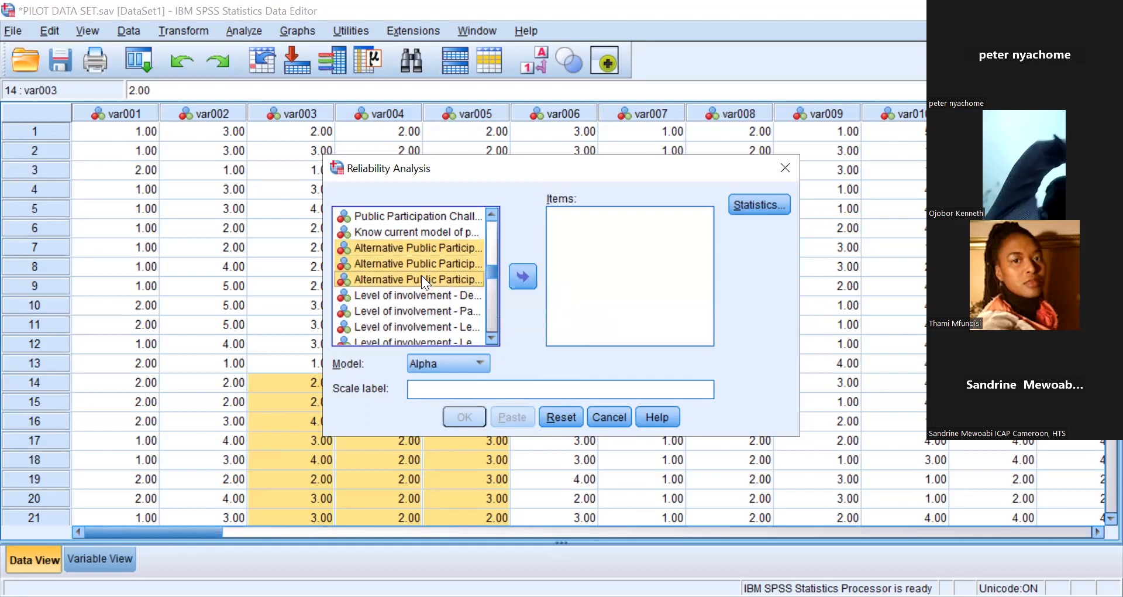
pyautogui.click(524, 279)
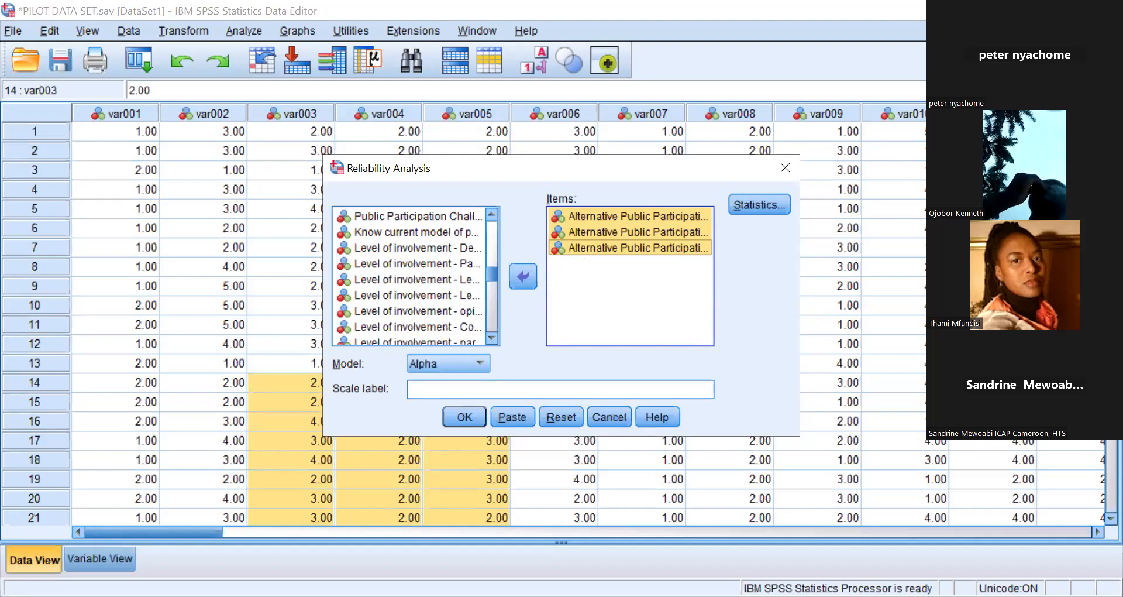
pyautogui.click(610, 101)
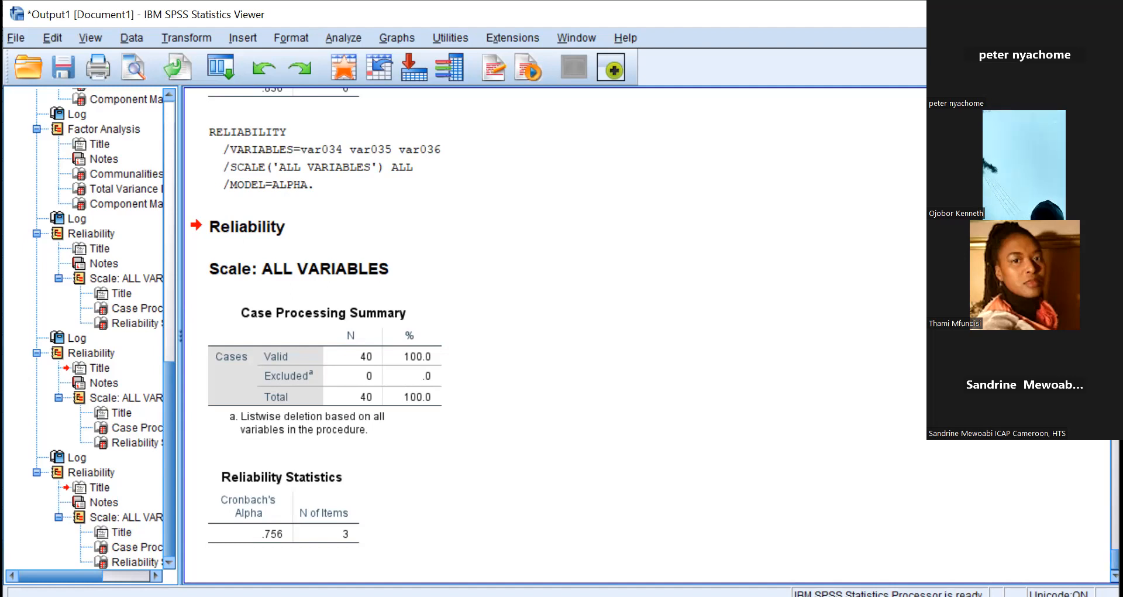
pyautogui.scroll(2, 556, 334)
pyautogui.scroll(-1, 556, 334)
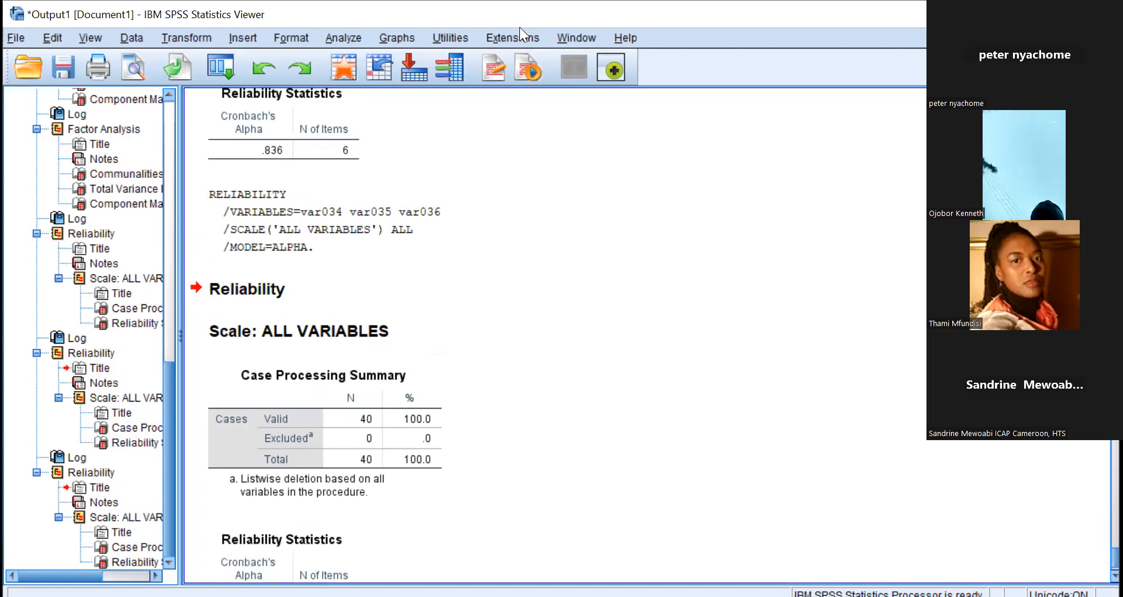
# Reopen Reliability Analysis for the pilot data set and remove all three Alternative Public Participation items from its item set
pyautogui.hotkey('alt', 'Tab')
pyautogui.click(234, 27)
pyautogui.moveTo(281, 324)
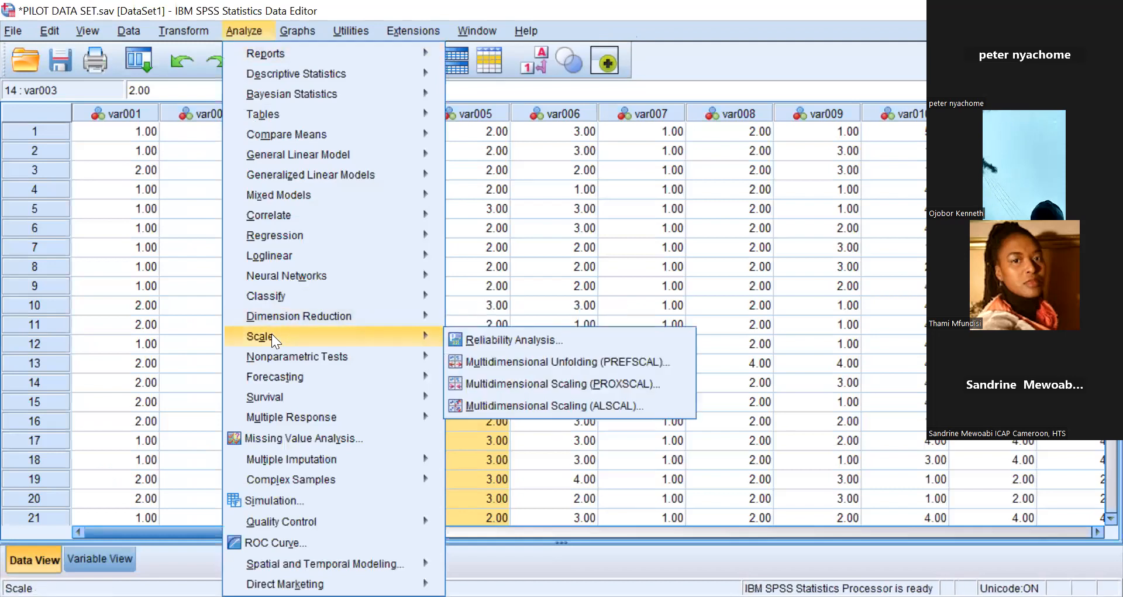
pyautogui.click(463, 340)
pyautogui.click(597, 250)
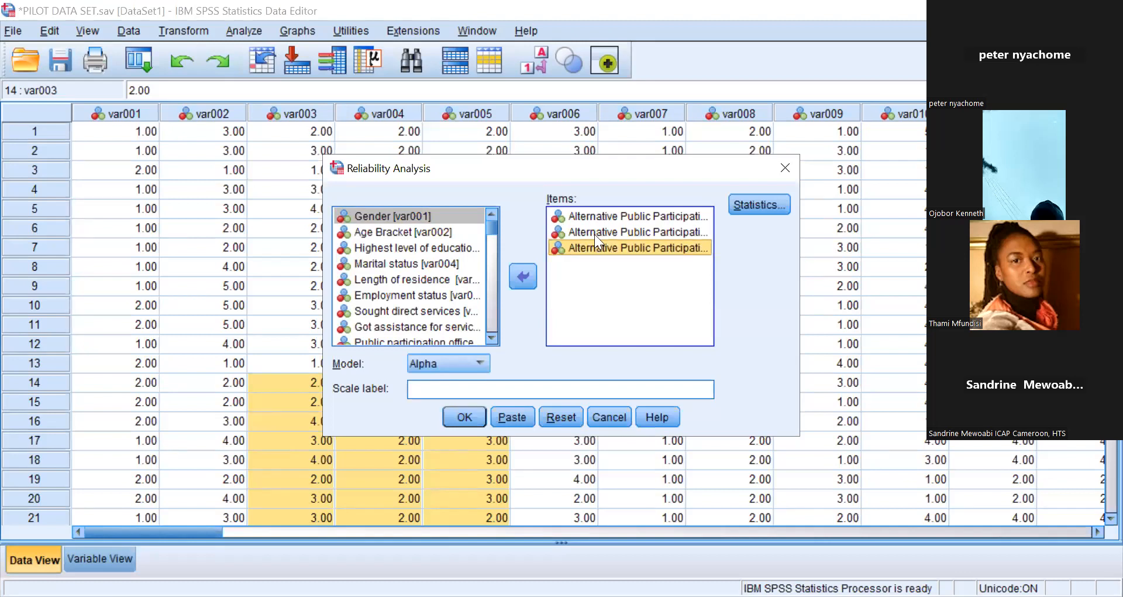
pyautogui.keyDown('ctrl'); pyautogui.click(594, 235); pyautogui.keyUp('ctrl')
pyautogui.keyDown('ctrl'); pyautogui.click(594, 217); pyautogui.keyUp('ctrl')
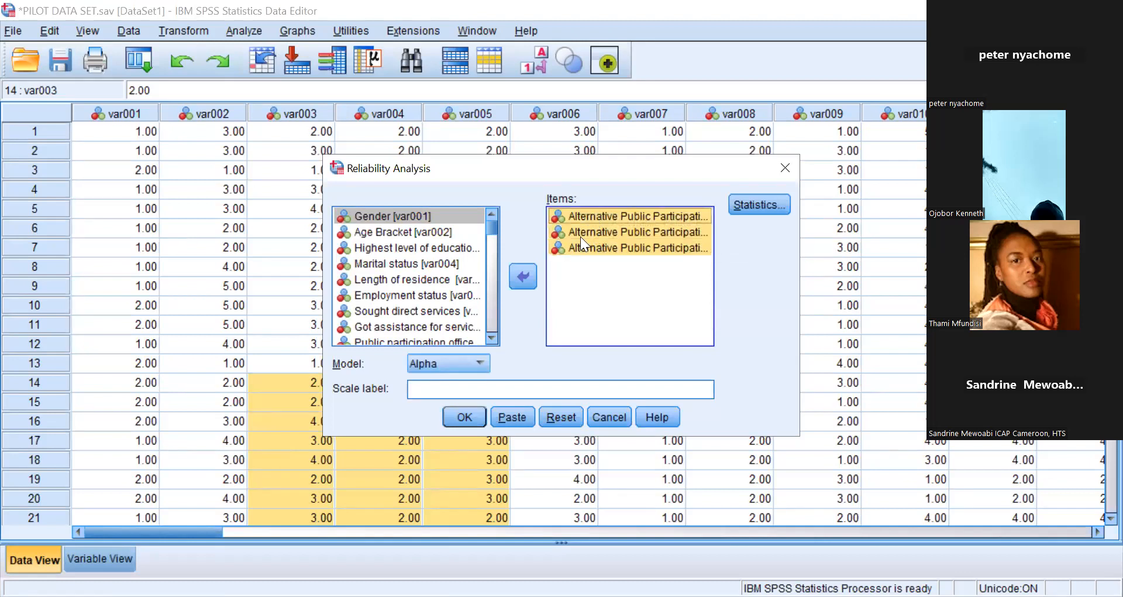
pyautogui.click(530, 274)
# Add the eight Stakeholders participation items, var056 to var063, and run their reliability analysis with the Alpha model
pyautogui.scroll(-3, 492, 264)
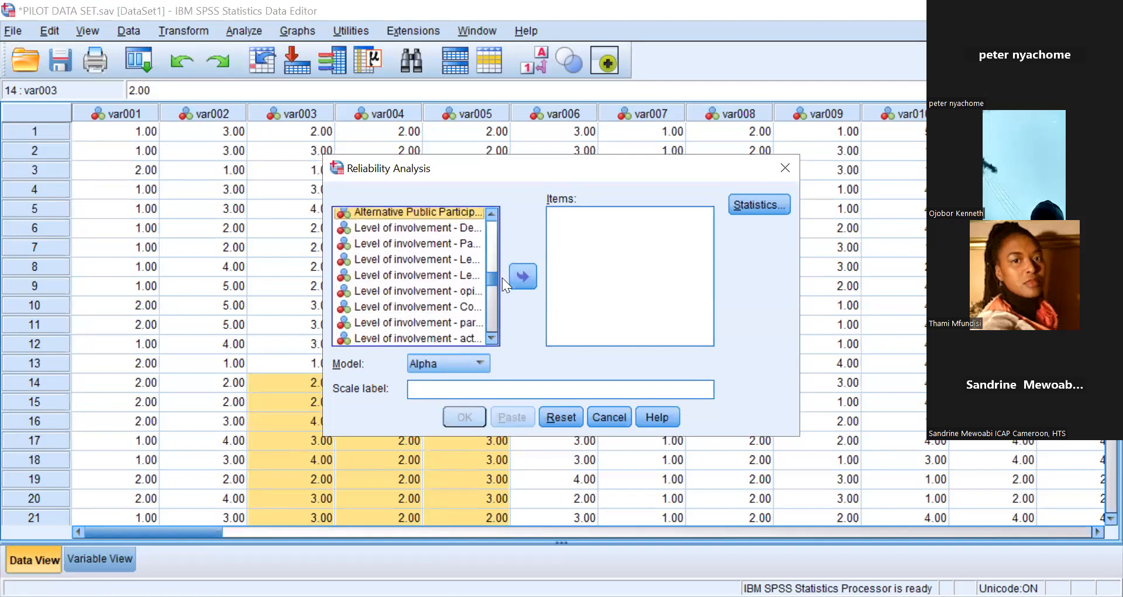
pyautogui.scroll(1, 503, 278)
pyautogui.moveTo(494, 278); pyautogui.dragTo(499, 302)
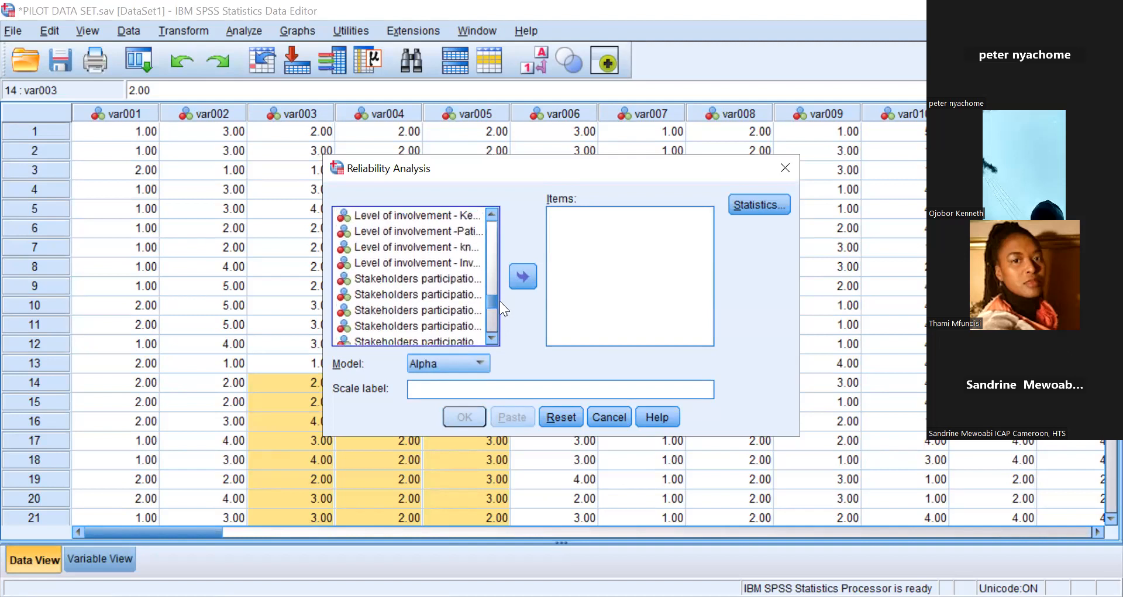
pyautogui.click(435, 278)
pyautogui.click(434, 296)
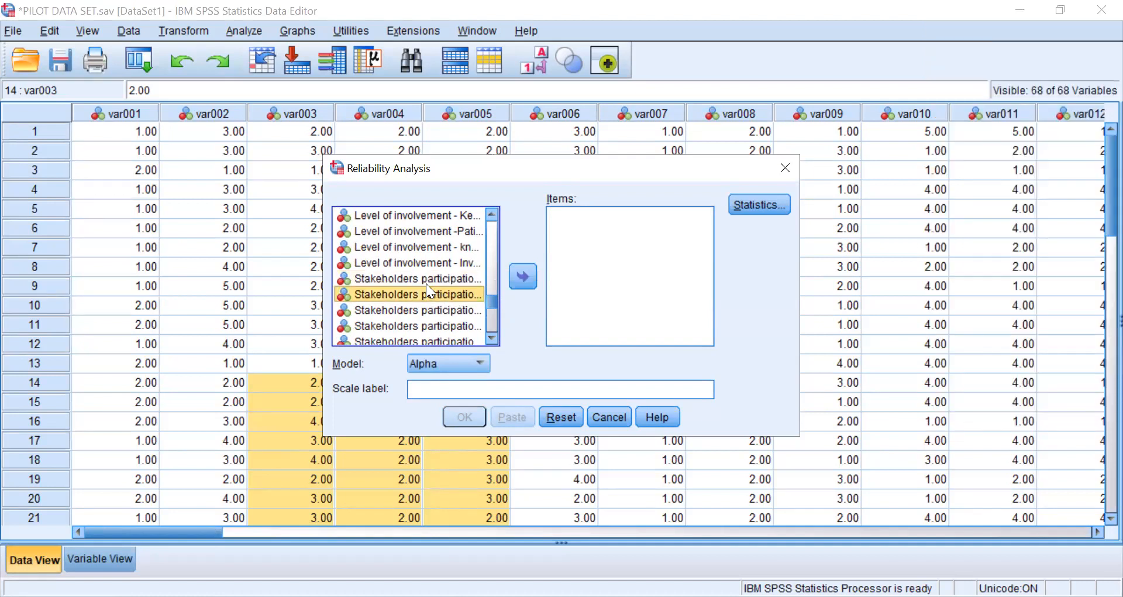
pyautogui.keyDown('ctrl'); pyautogui.click(414, 278); pyautogui.keyUp('ctrl')
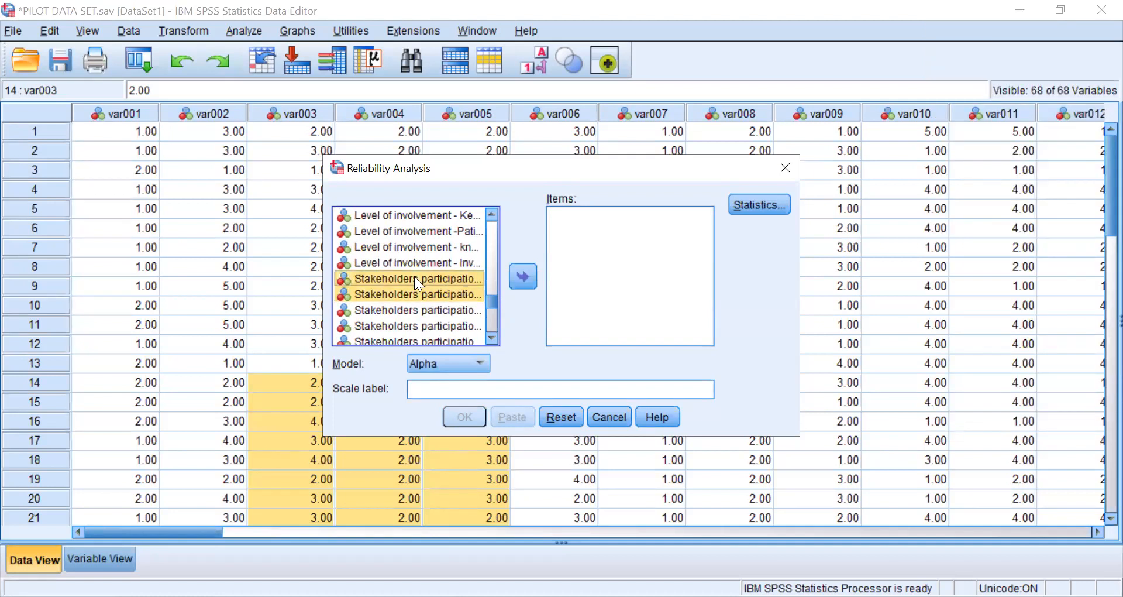
pyautogui.keyDown('ctrl'); pyautogui.click(418, 310); pyautogui.keyUp('ctrl')
pyautogui.keyDown('ctrl'); pyautogui.click(418, 325); pyautogui.keyUp('ctrl')
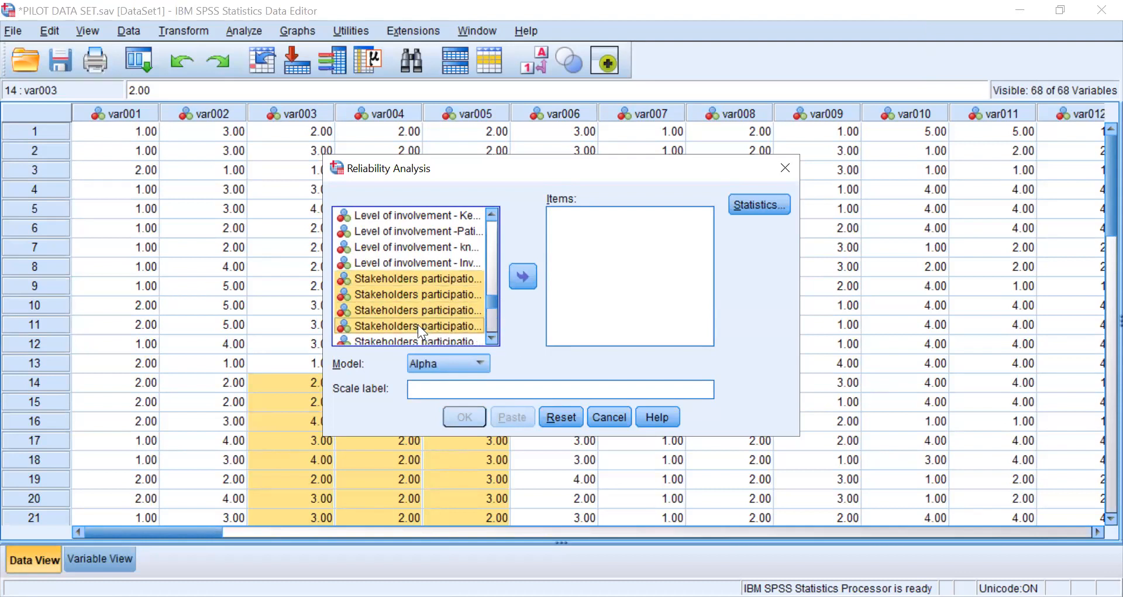
pyautogui.keyDown('ctrl'); pyautogui.click(422, 341); pyautogui.keyUp('ctrl')
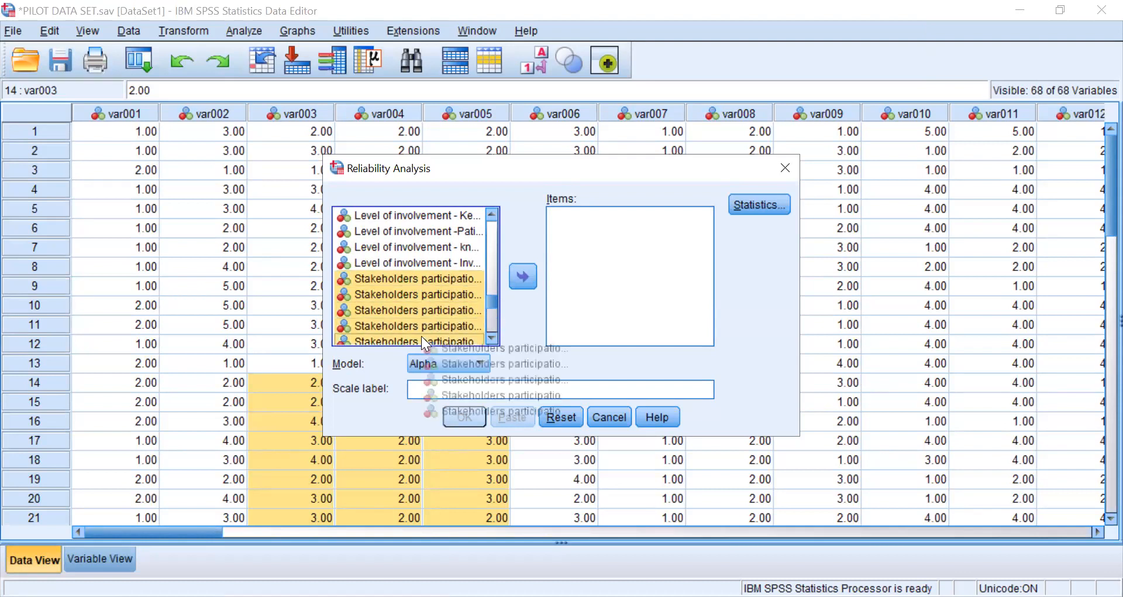
pyautogui.click(488, 338)
pyautogui.click(488, 337)
pyautogui.click(488, 337)
pyautogui.click(486, 338)
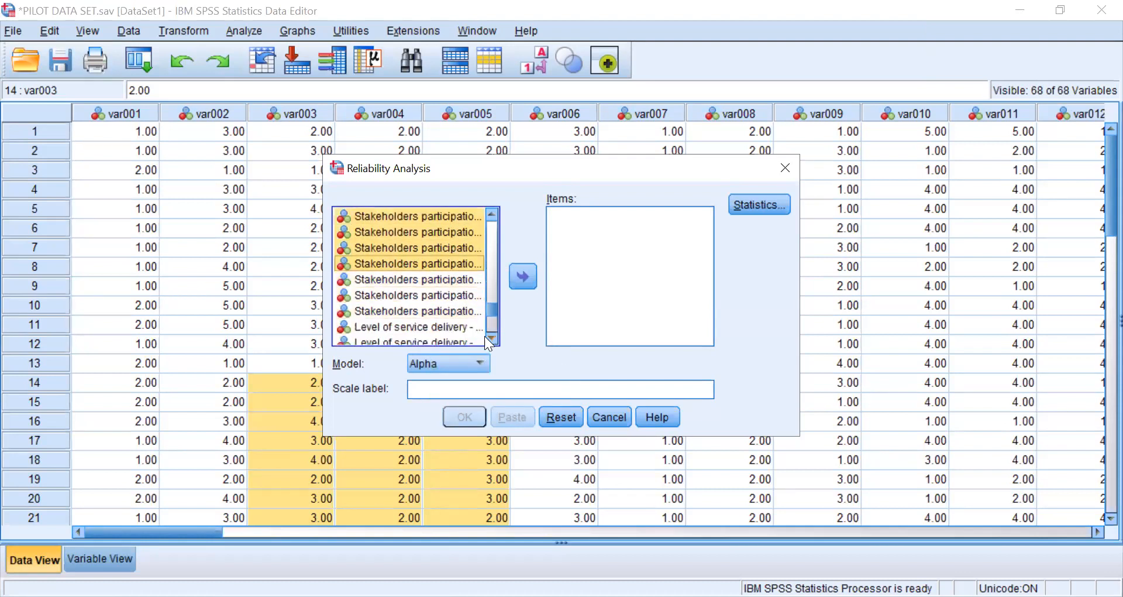
pyautogui.keyDown('ctrl'); pyautogui.click(394, 279); pyautogui.keyUp('ctrl')
pyautogui.keyDown('ctrl'); pyautogui.click(397, 296); pyautogui.keyUp('ctrl')
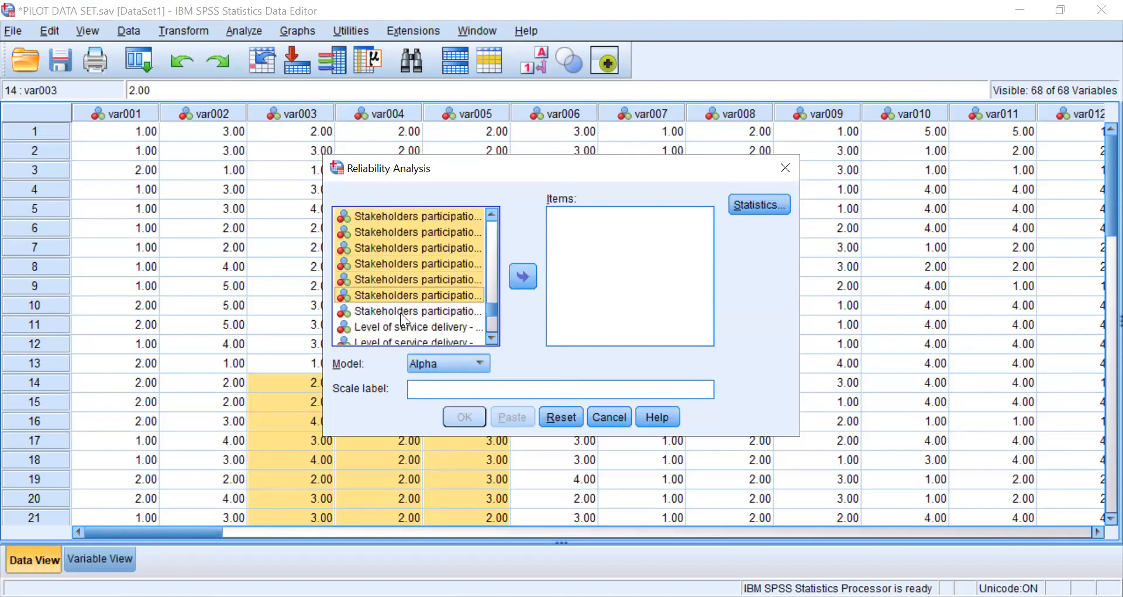
pyautogui.keyDown('ctrl'); pyautogui.click(403, 313); pyautogui.keyUp('ctrl')
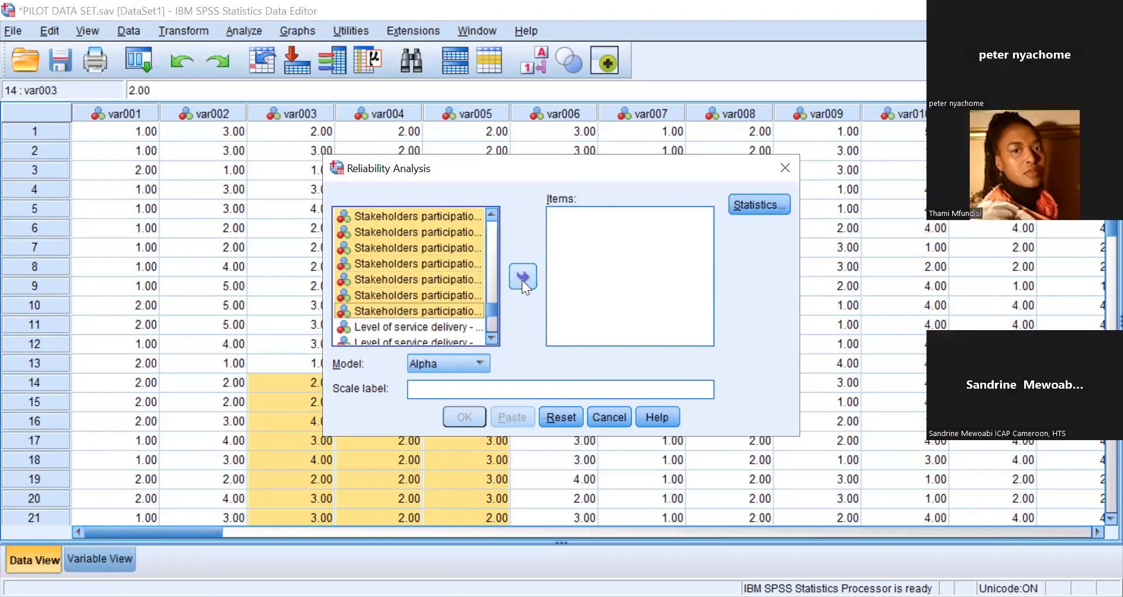
pyautogui.click(523, 277)
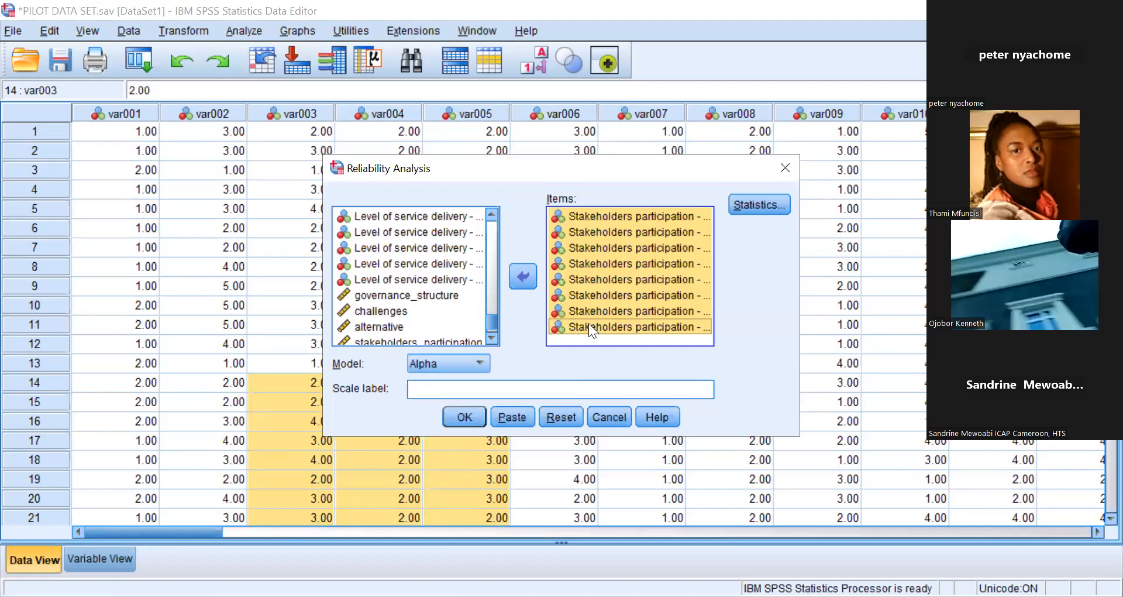
pyautogui.click(459, 417)
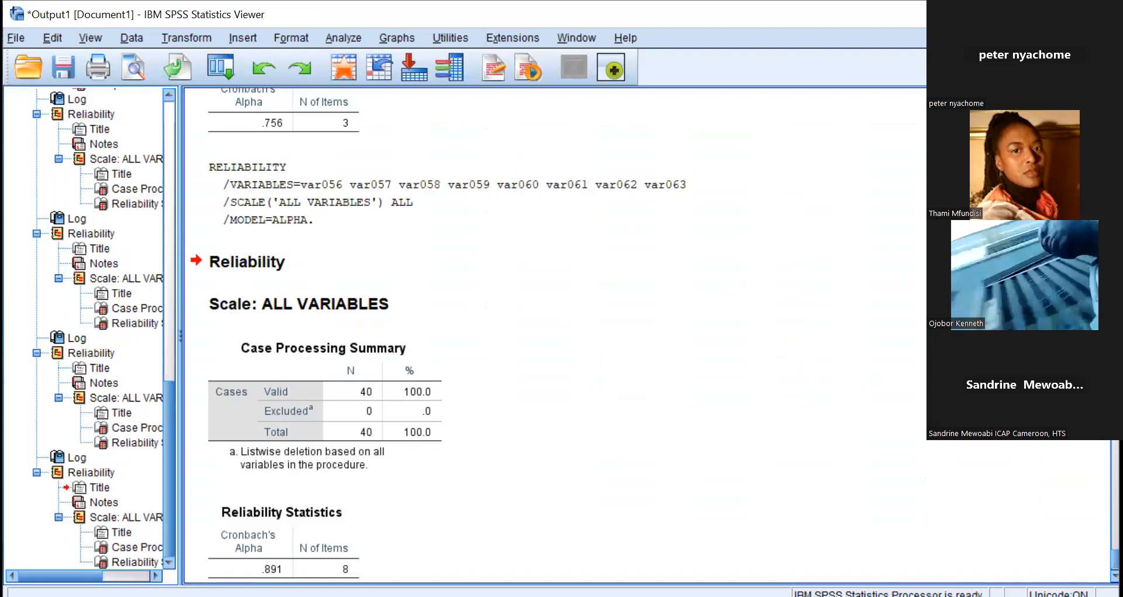
pyautogui.scroll(3, 556, 334)
pyautogui.scroll(-4, 556, 335)
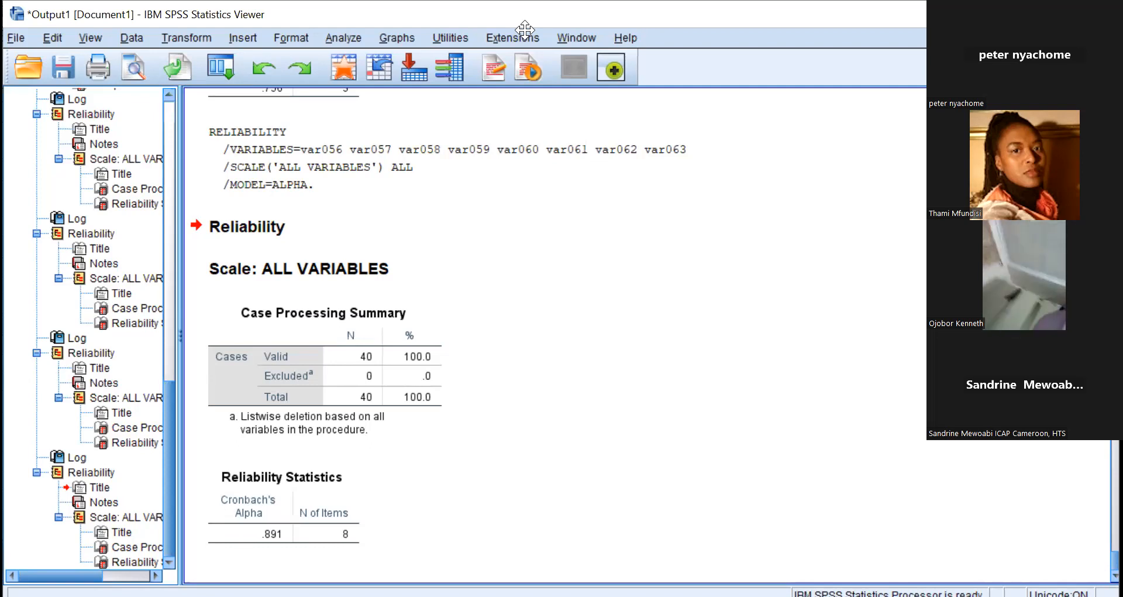
# Reopen Reliability Analysis for the pilot data set and remove all eight Stakeholders participation items from its item set
pyautogui.hotkey('alt', 'Tab')
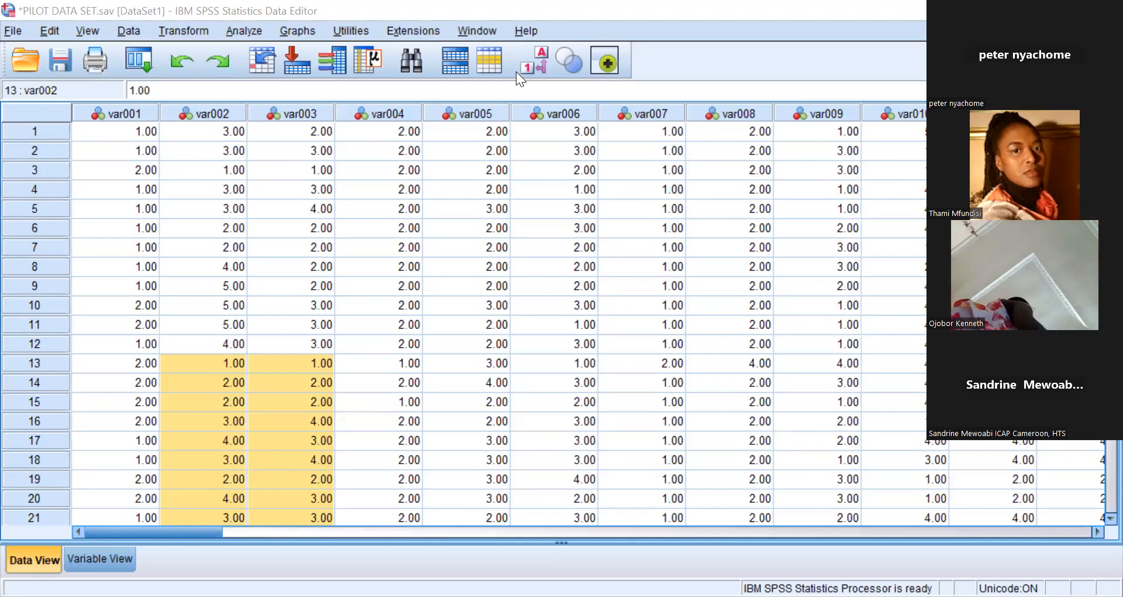
pyautogui.click(250, 32)
pyautogui.moveTo(270, 334)
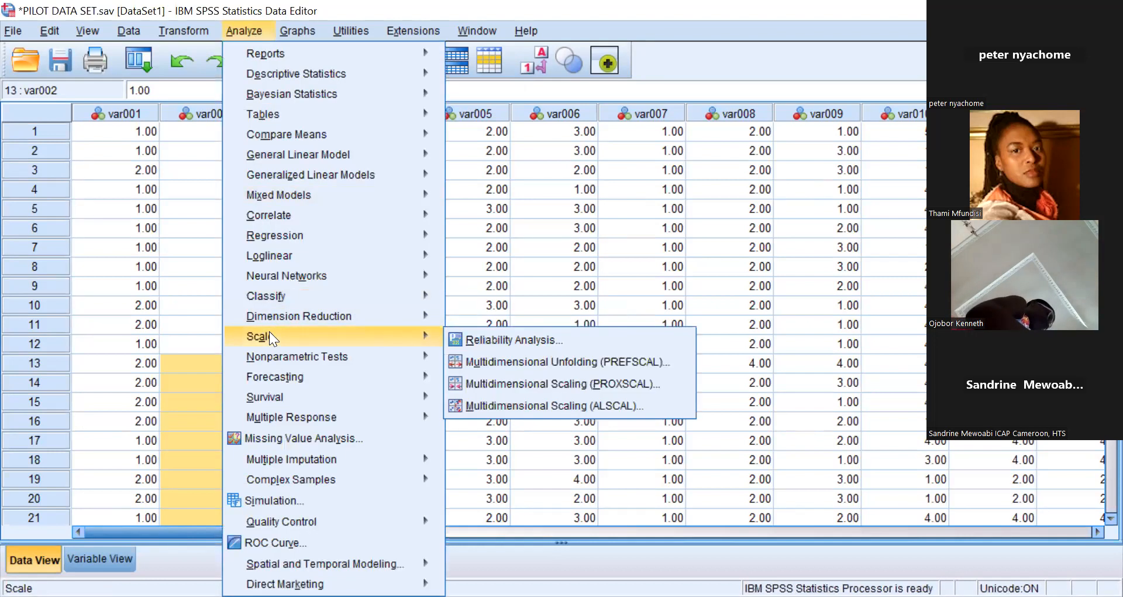
pyautogui.click(491, 337)
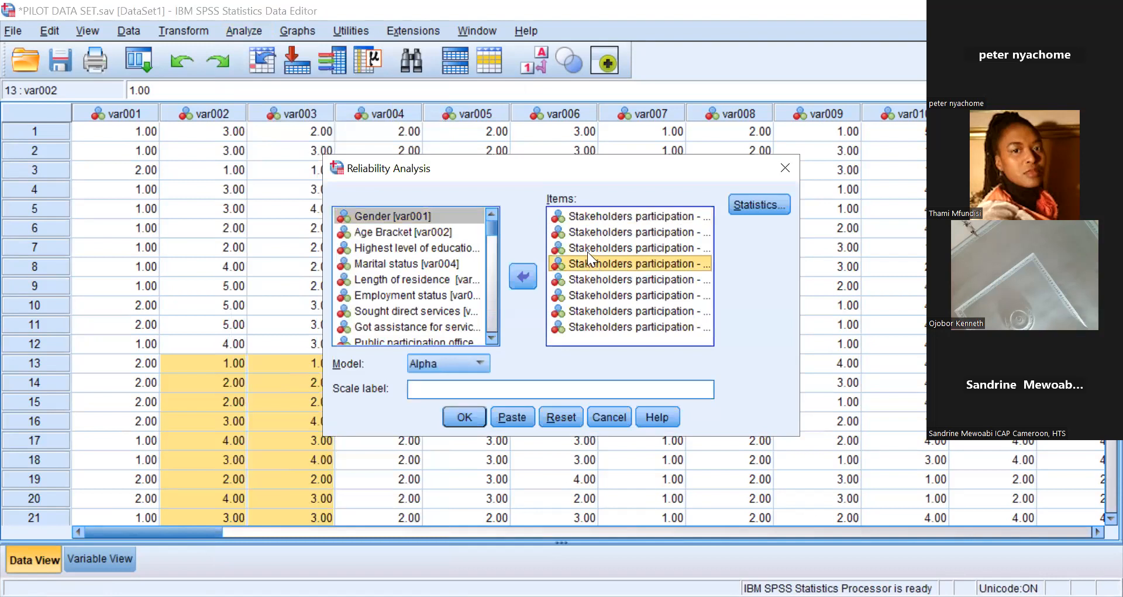
pyautogui.keyDown('shift'); pyautogui.click(587, 252); pyautogui.keyUp('shift')
pyautogui.keyDown('shift'); pyautogui.click(584, 232); pyautogui.keyUp('shift')
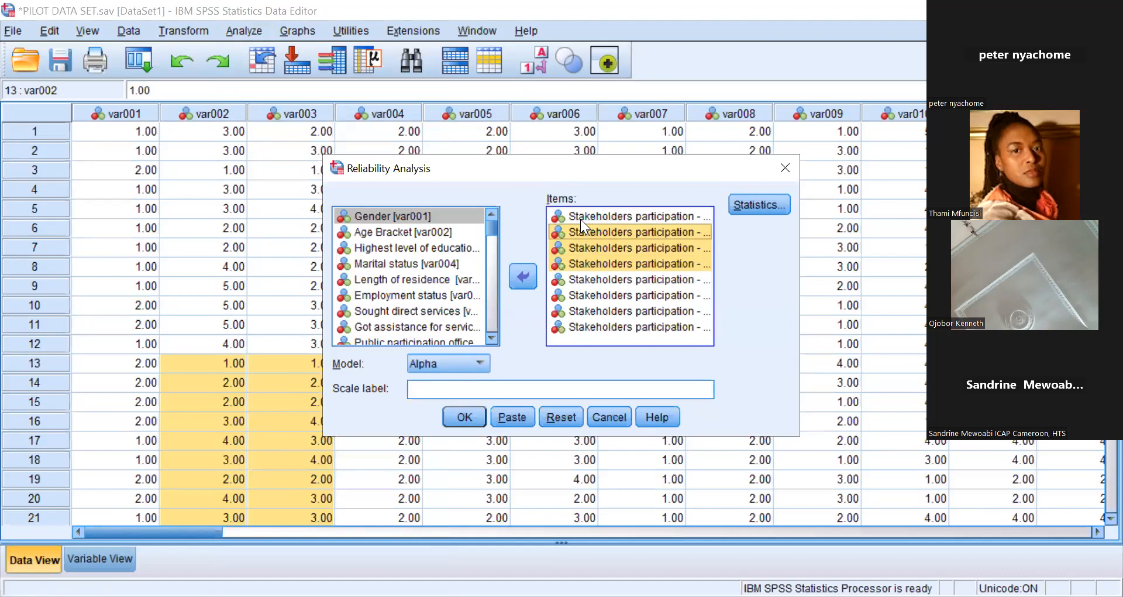
pyautogui.keyDown('shift'); pyautogui.click(580, 219); pyautogui.keyUp('shift')
pyautogui.keyDown('ctrl'); pyautogui.click(598, 285); pyautogui.keyUp('ctrl')
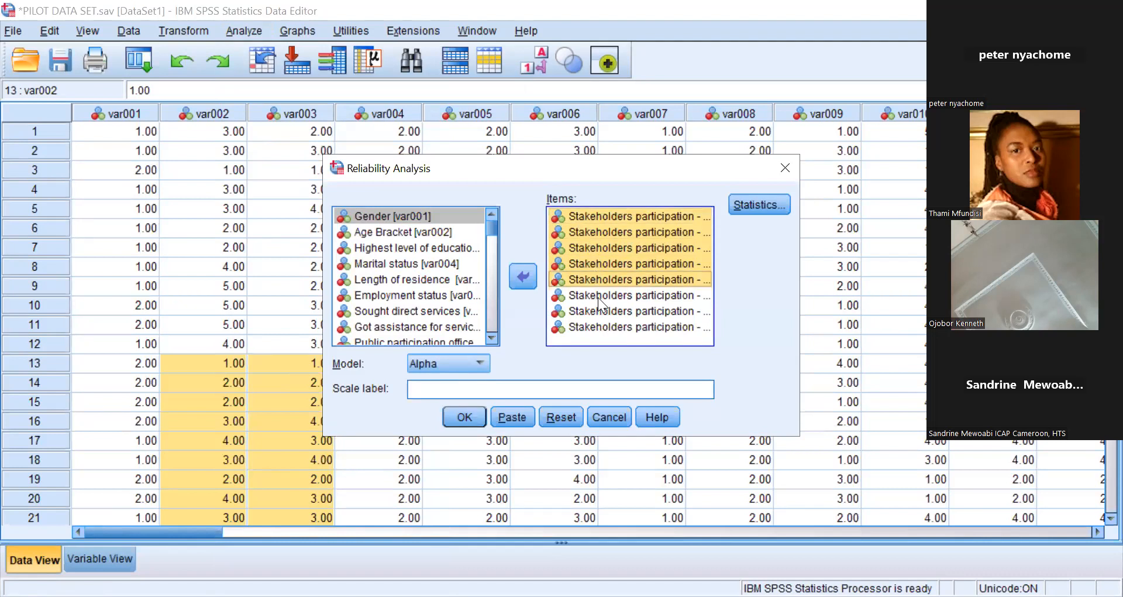
pyautogui.keyDown('ctrl'); pyautogui.click(599, 297); pyautogui.keyUp('ctrl')
pyautogui.keyDown('ctrl'); pyautogui.click(598, 312); pyautogui.keyUp('ctrl')
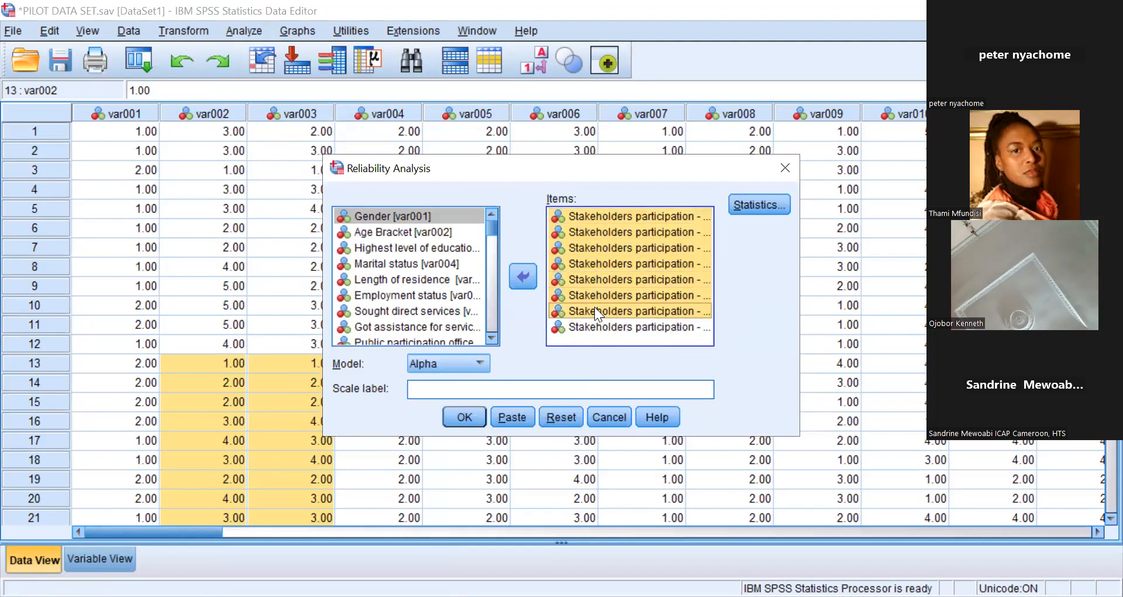
pyautogui.keyDown('ctrl'); pyautogui.click(597, 322); pyautogui.keyUp('ctrl')
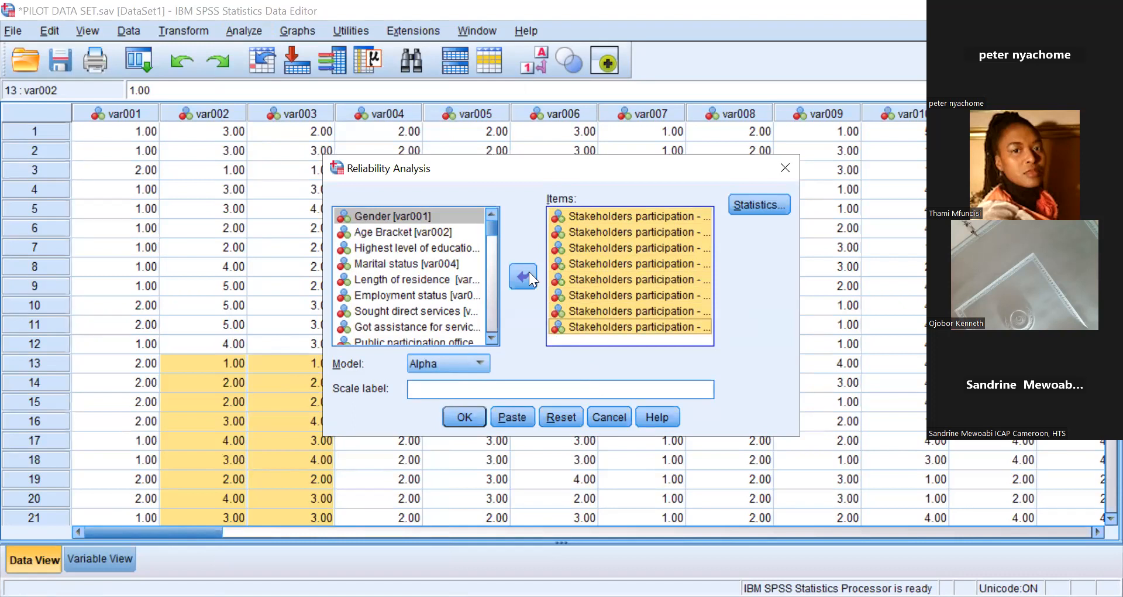
pyautogui.click(529, 275)
# Add the six Level of service delivery items and run their reliability analysis with the Alpha model
pyautogui.moveTo(485, 296); pyautogui.dragTo(498, 320)
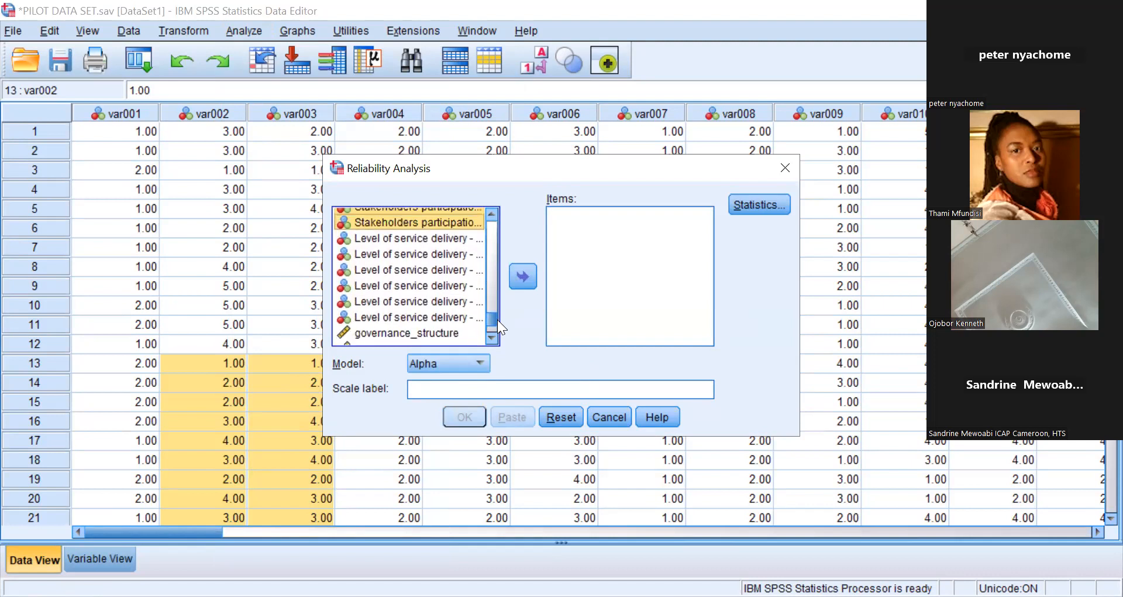
pyautogui.keyDown('ctrl'); pyautogui.click(422, 317); pyautogui.keyUp('ctrl')
pyautogui.keyDown('ctrl'); pyautogui.click(407, 299); pyautogui.keyUp('ctrl')
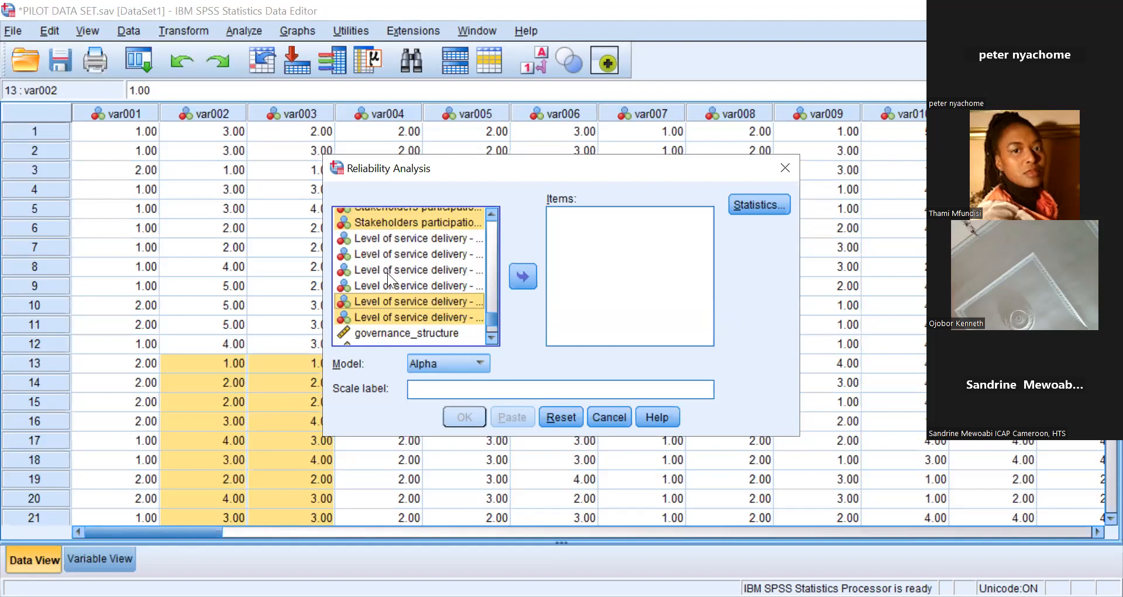
pyautogui.click(387, 271)
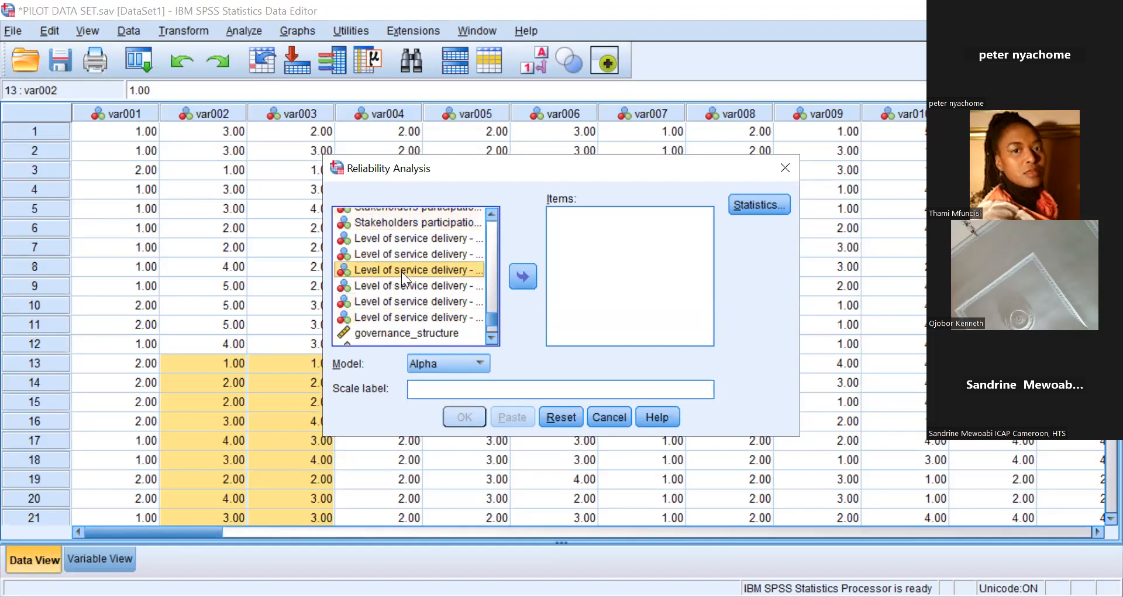
pyautogui.keyDown('ctrl'); pyautogui.click(395, 255); pyautogui.keyUp('ctrl')
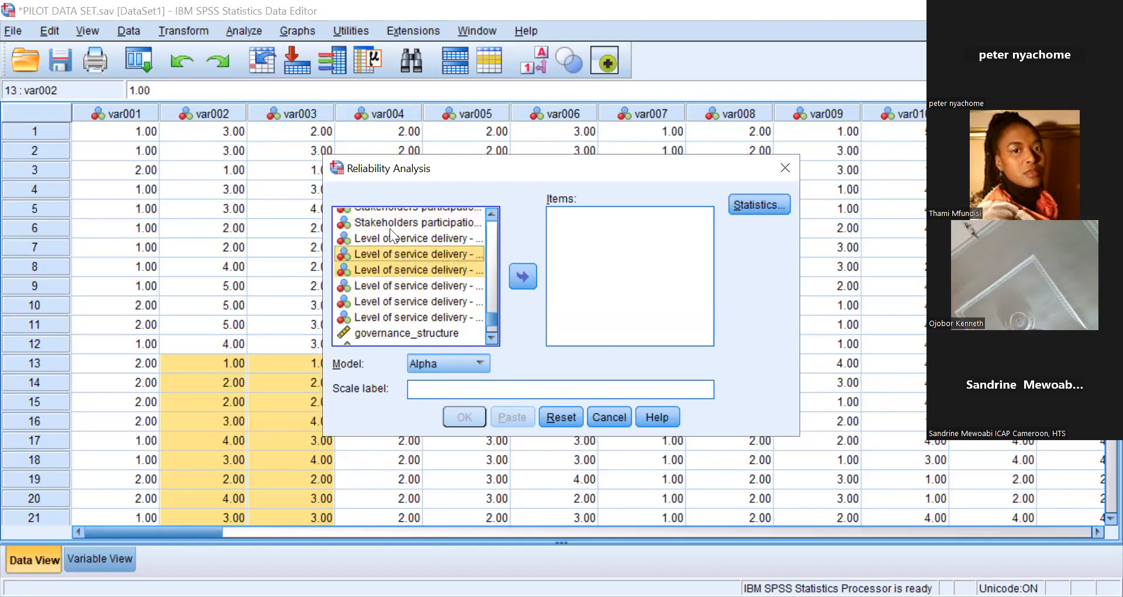
pyautogui.keyDown('ctrl'); pyautogui.click(392, 234); pyautogui.keyUp('ctrl')
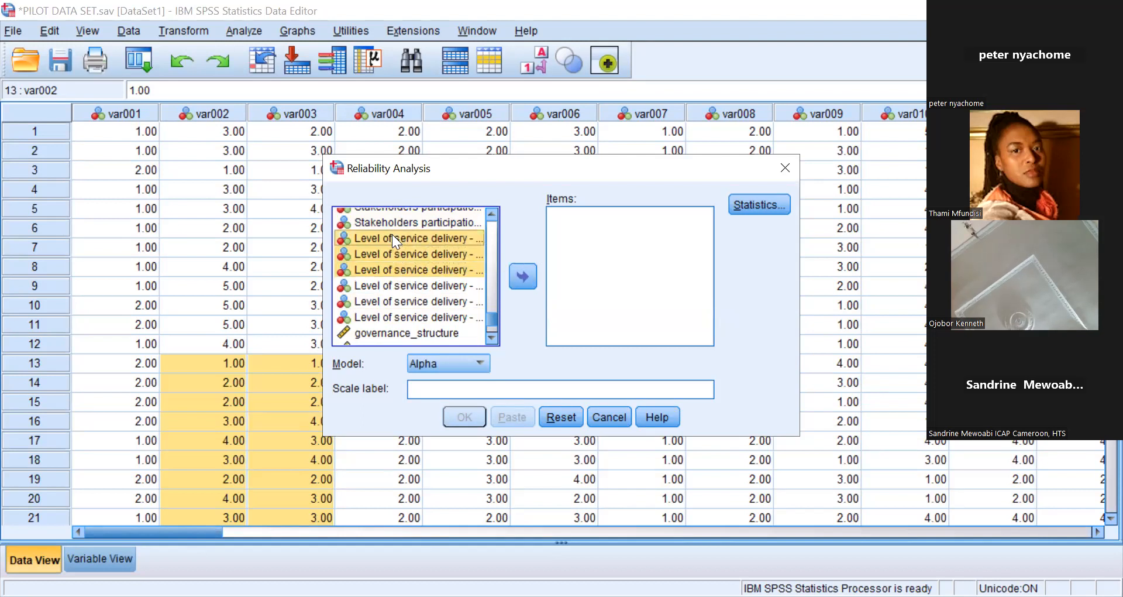
pyautogui.keyDown('ctrl'); pyautogui.click(400, 280); pyautogui.keyUp('ctrl')
pyautogui.keyDown('ctrl'); pyautogui.click(401, 299); pyautogui.keyUp('ctrl')
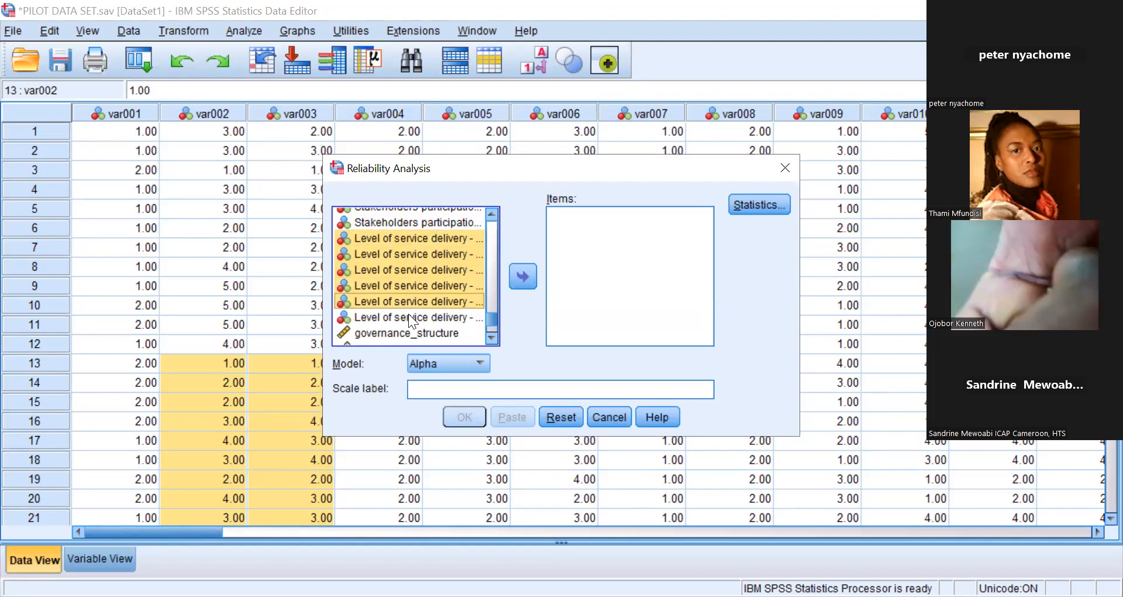
pyautogui.keyDown('ctrl'); pyautogui.click(408, 314); pyautogui.keyUp('ctrl')
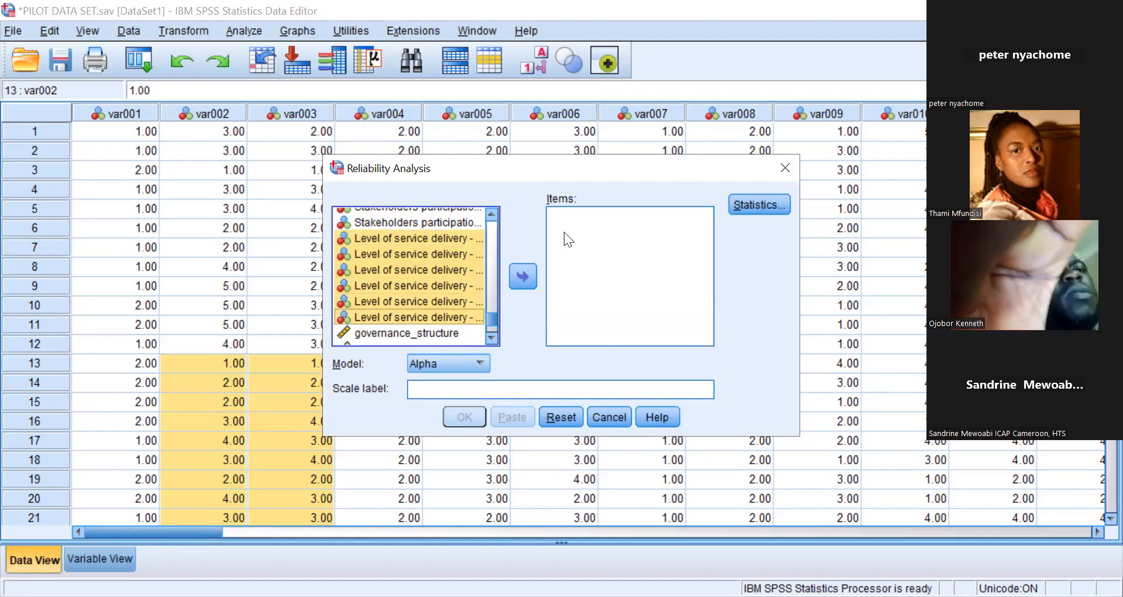
pyautogui.click(520, 278)
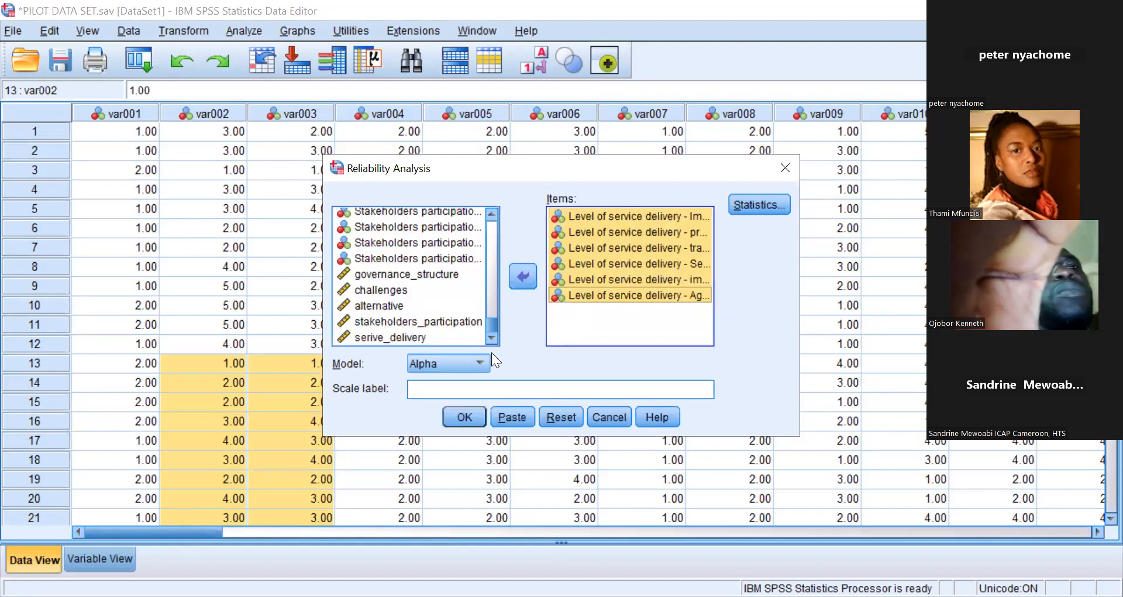
pyautogui.click(460, 416)
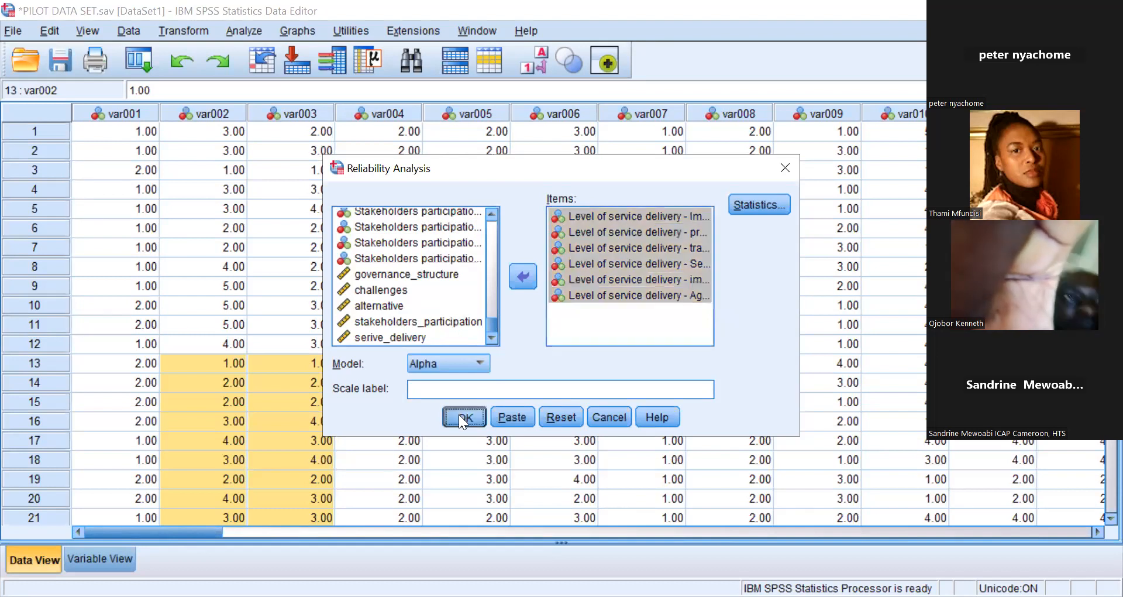